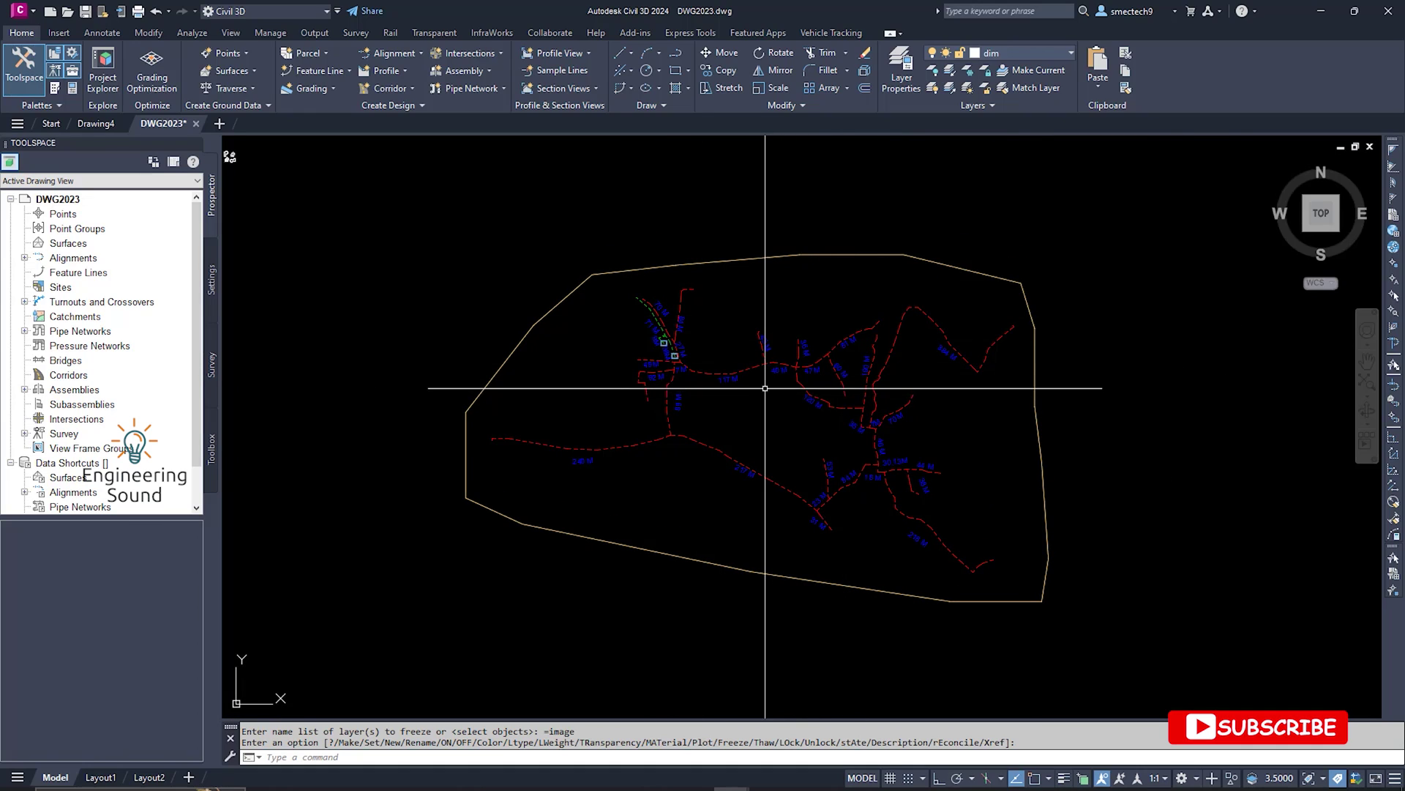
# Thaw the 'image' layer so satellite imagery appears beneath the pipe routes and length labels.
pyautogui.scroll(2, 871, 375)
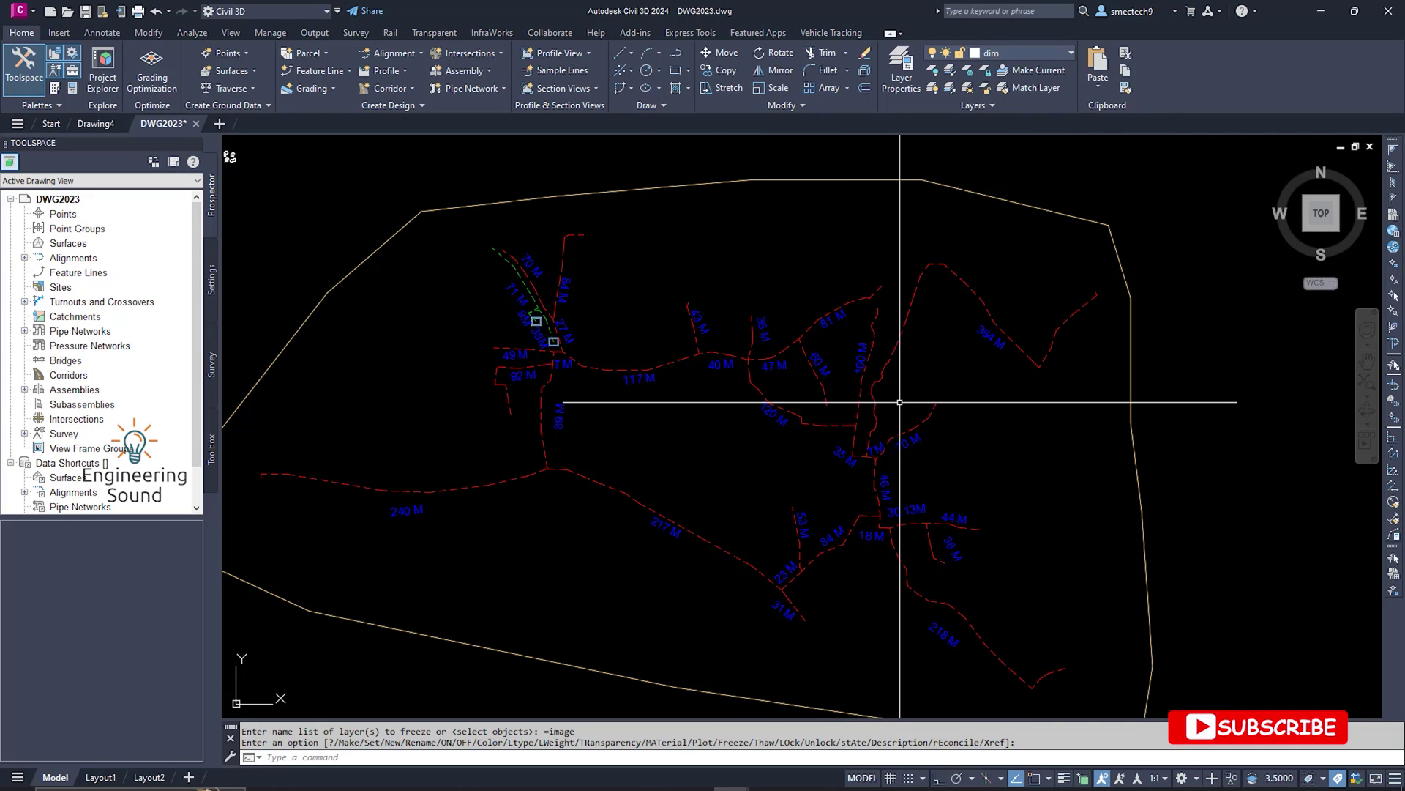
pyautogui.click(1046, 50)
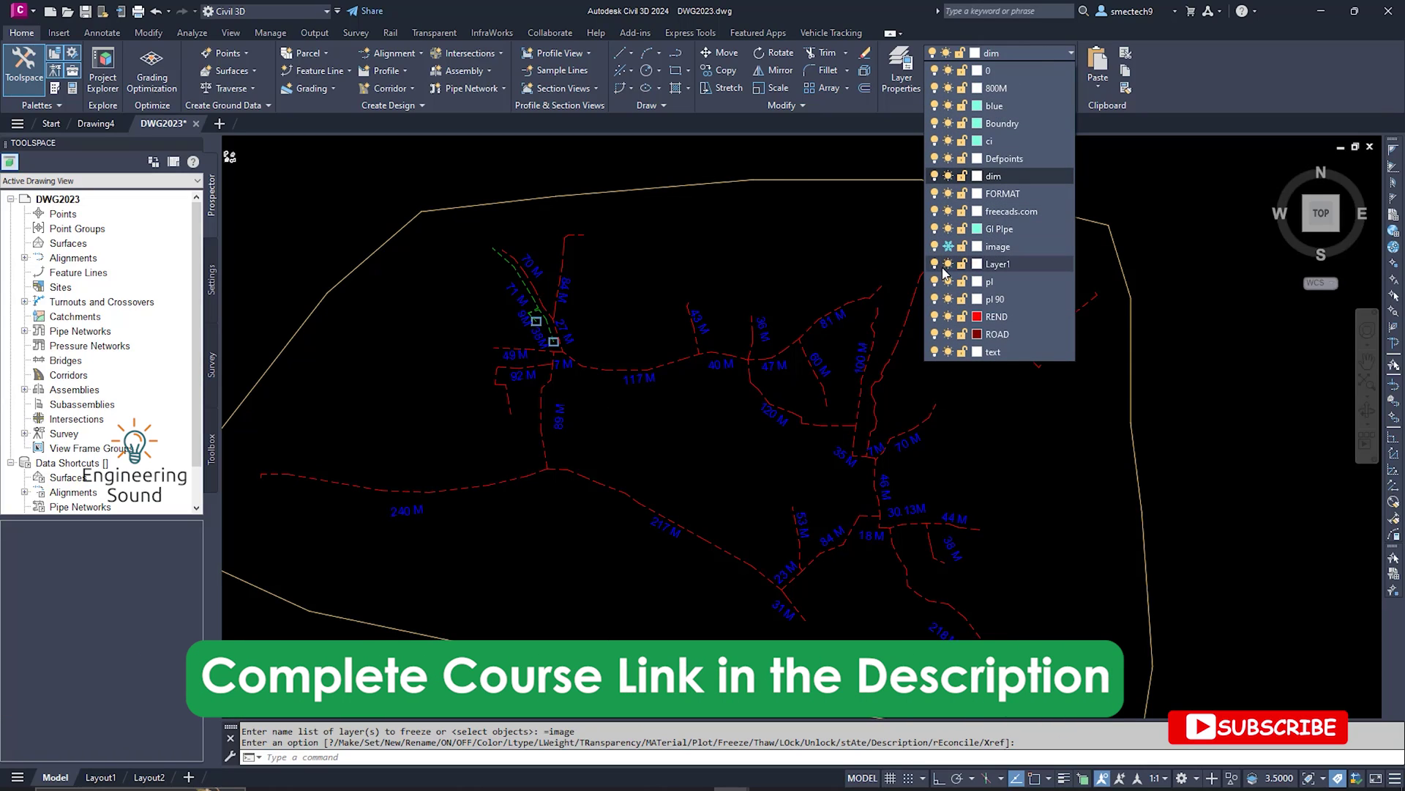
pyautogui.click(949, 246)
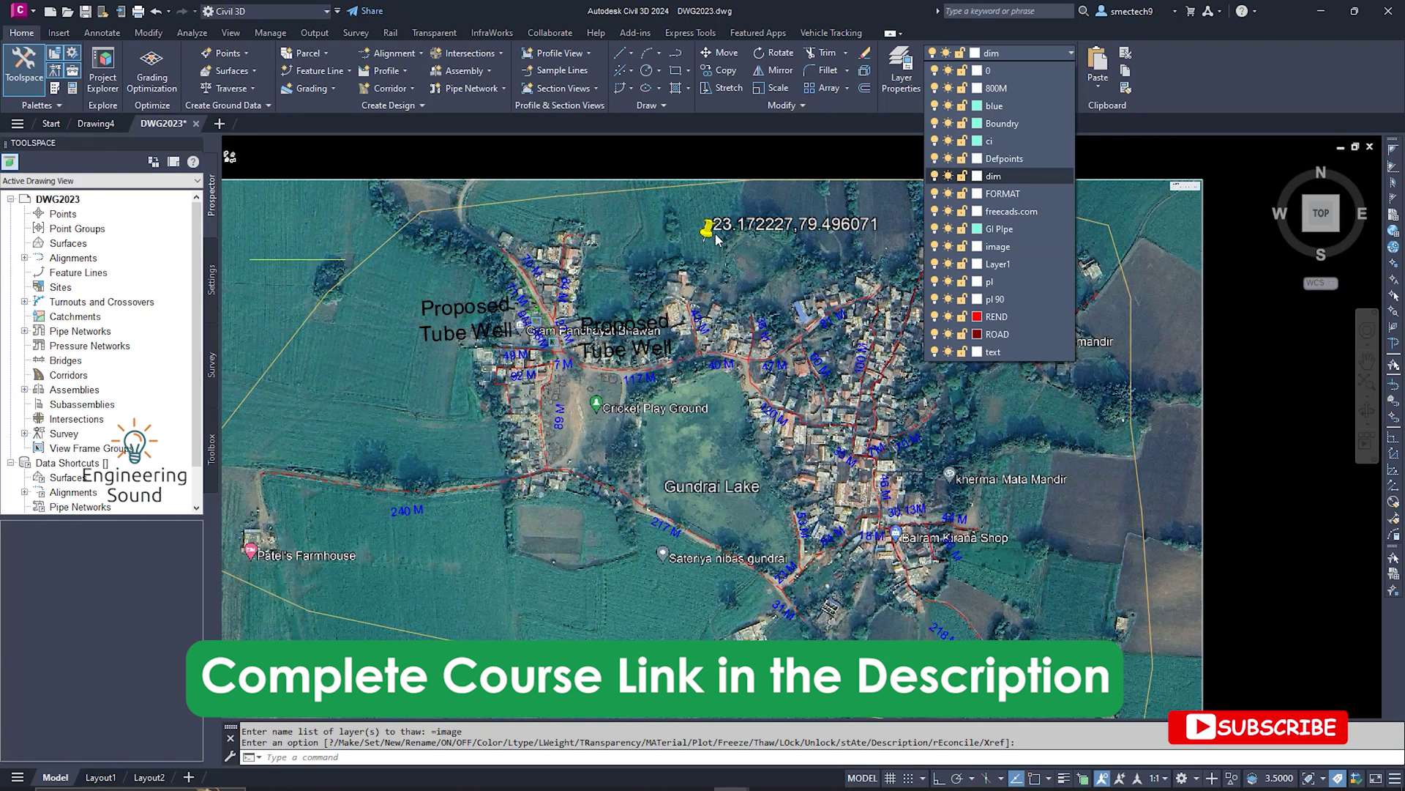
pyautogui.scroll(4, 736, 220)
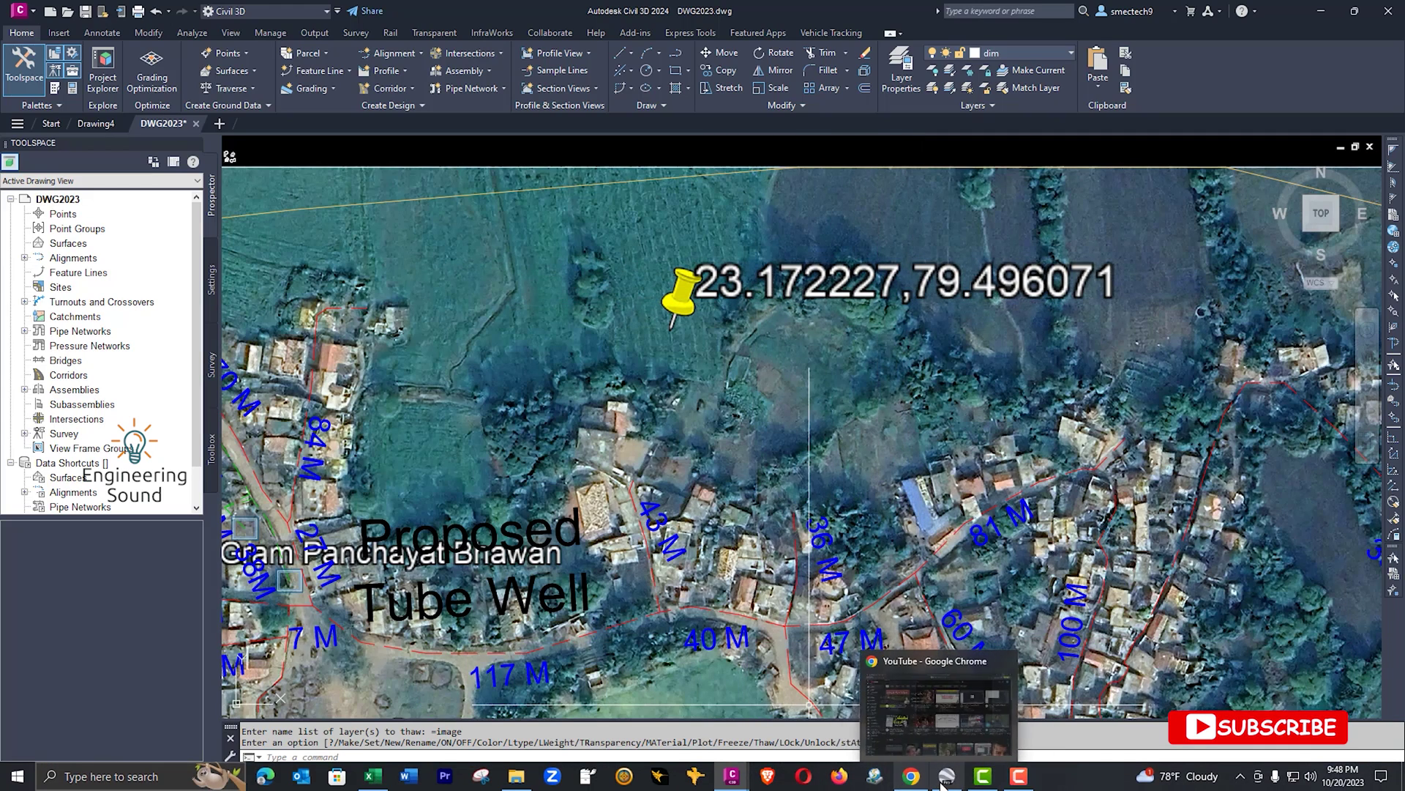
pyautogui.moveTo(954, 776)
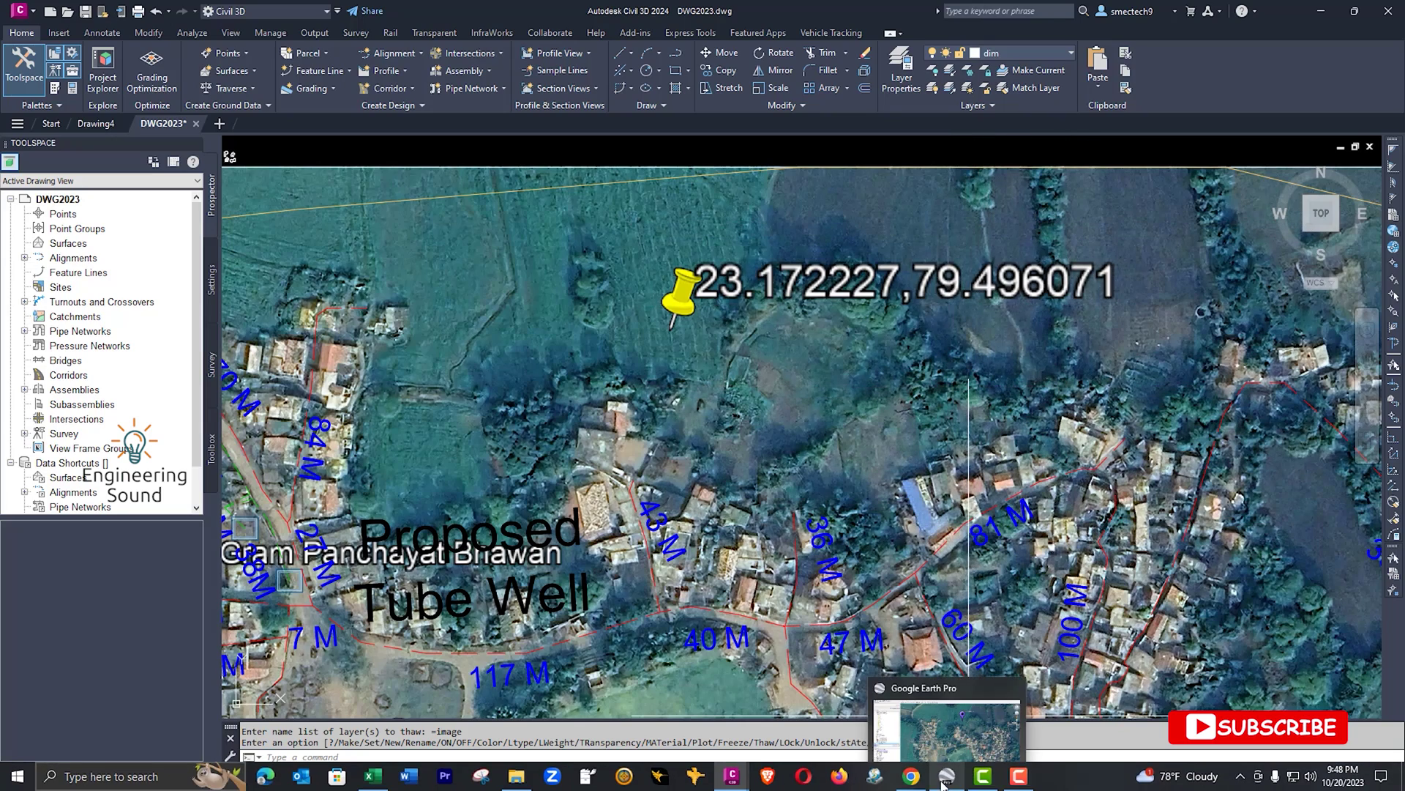
# In Google Earth Pro, confirm Options uses Universal Transverse Mercator coordinates.
pyautogui.click(956, 730)
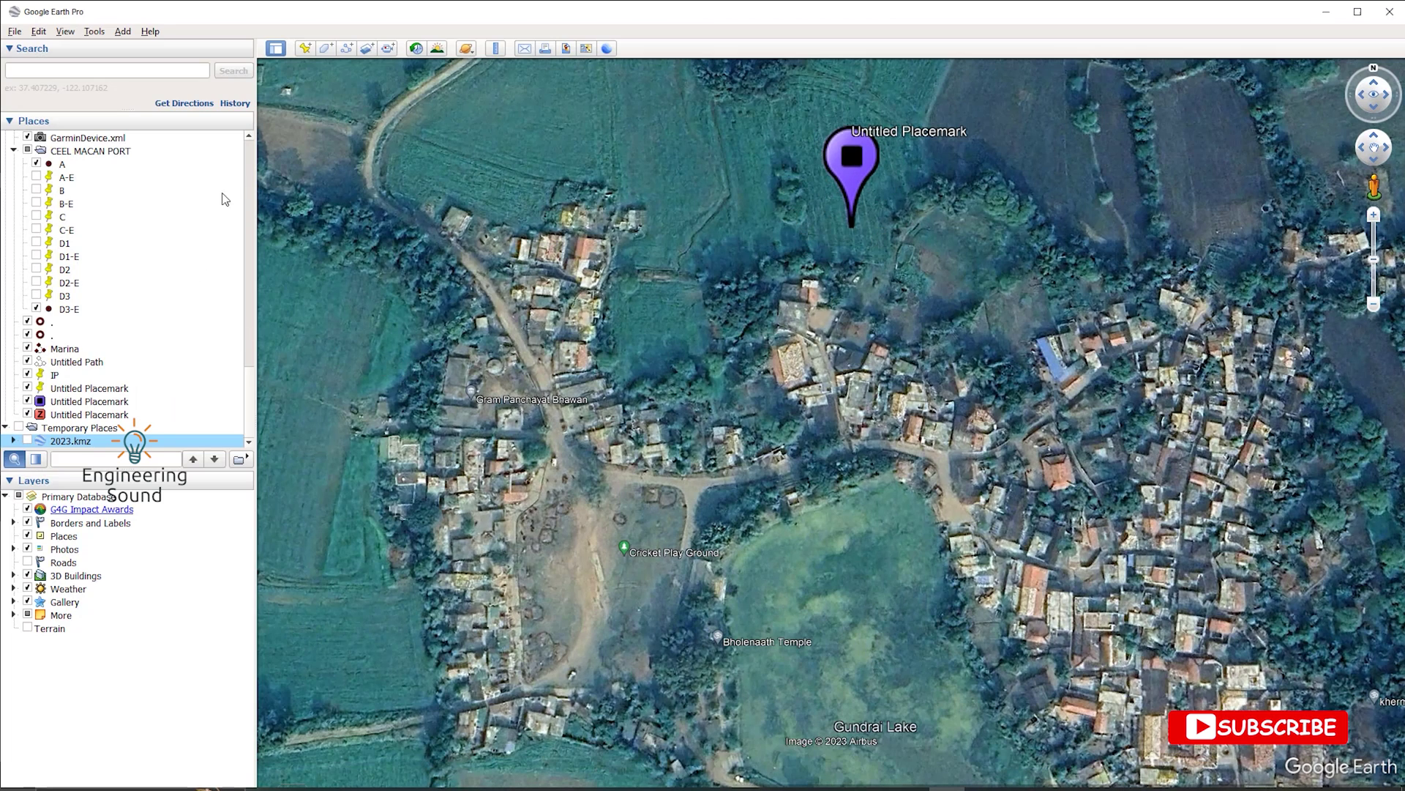
pyautogui.click(302, 50)
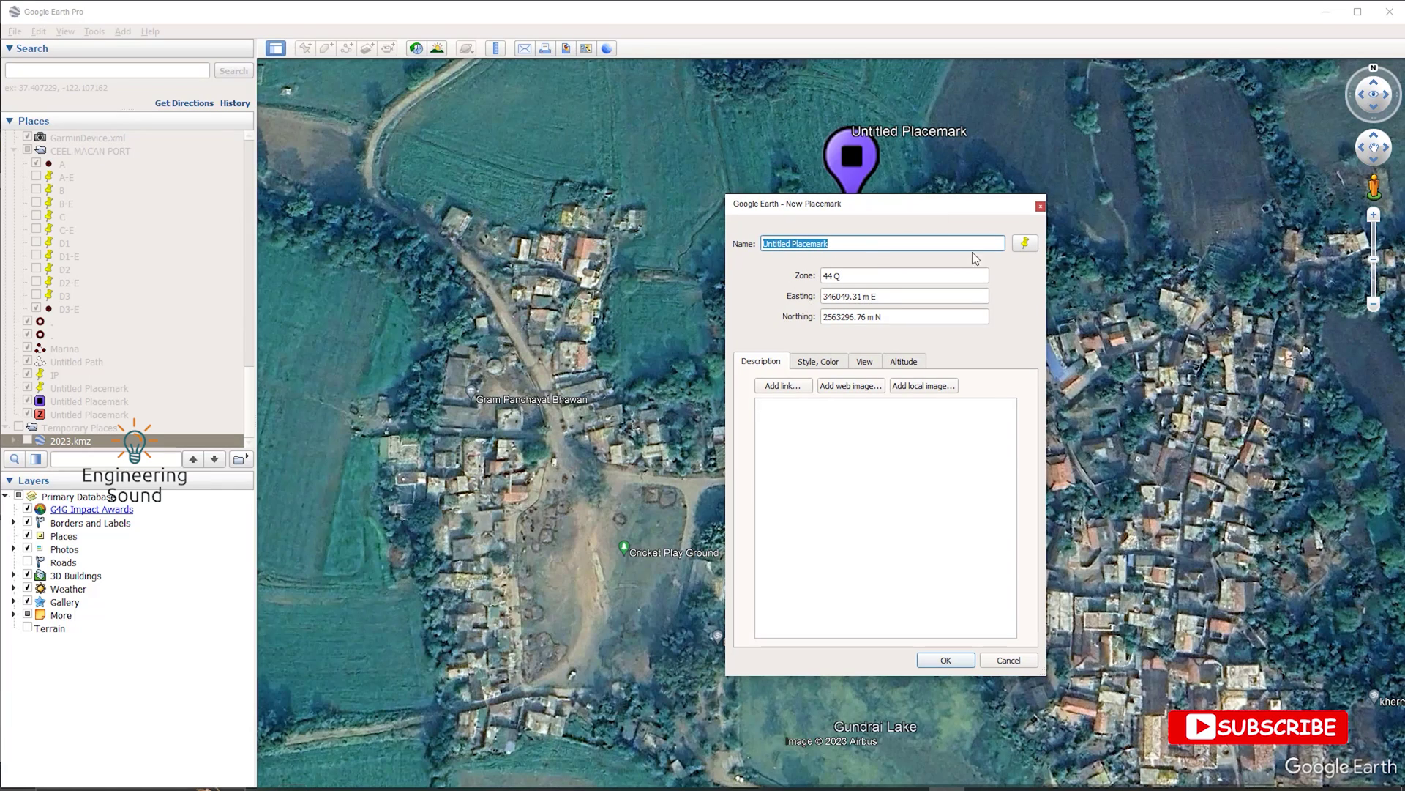
pyautogui.click(1040, 207)
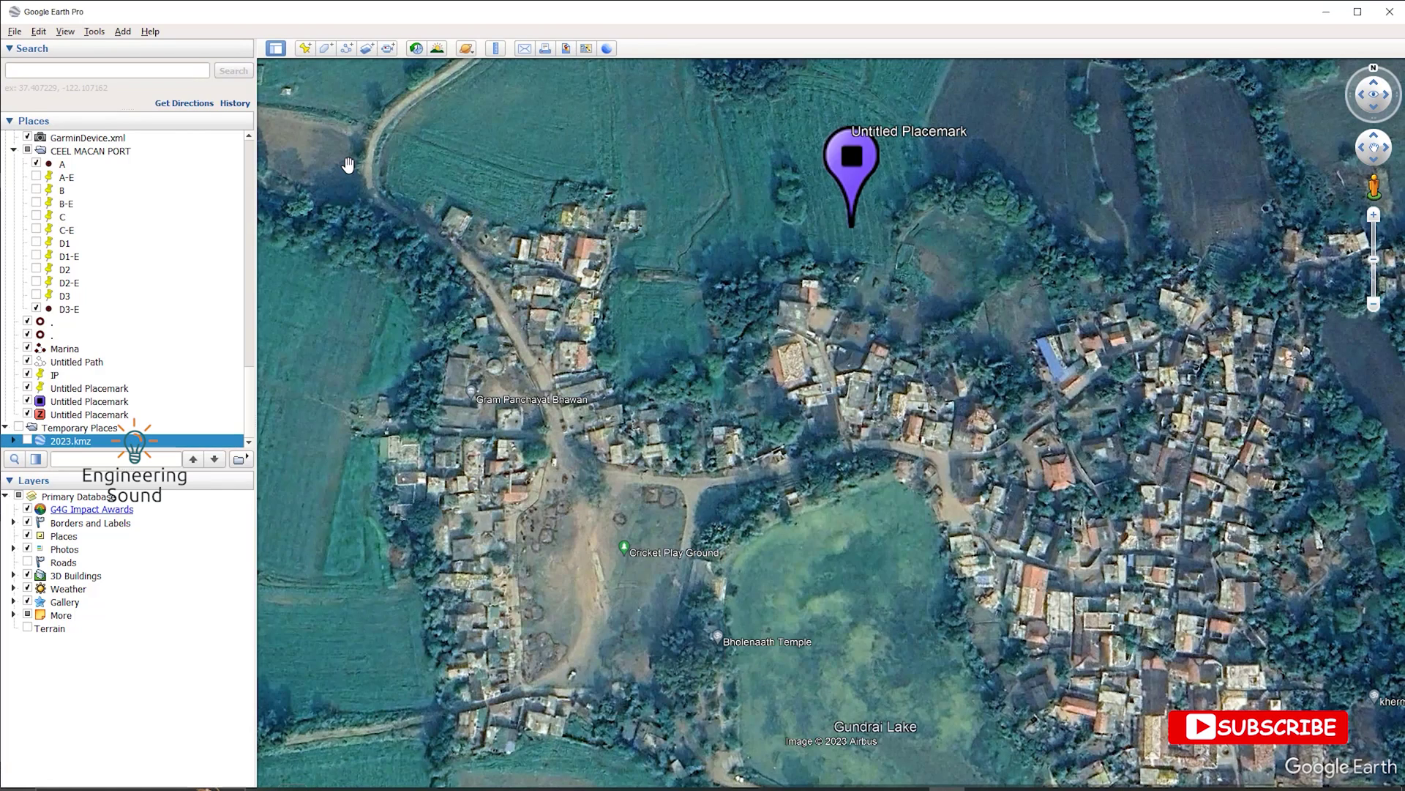
pyautogui.click(93, 33)
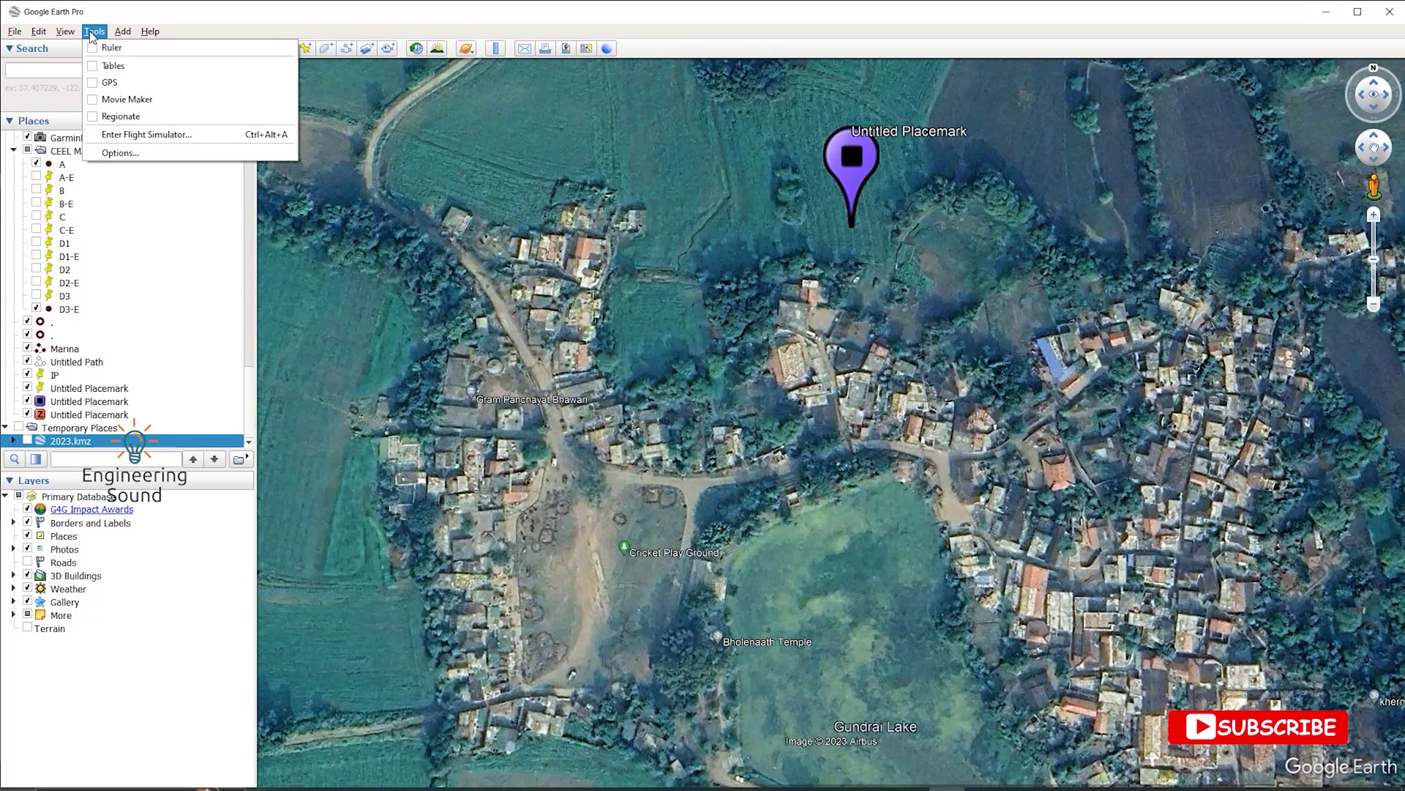
pyautogui.click(121, 154)
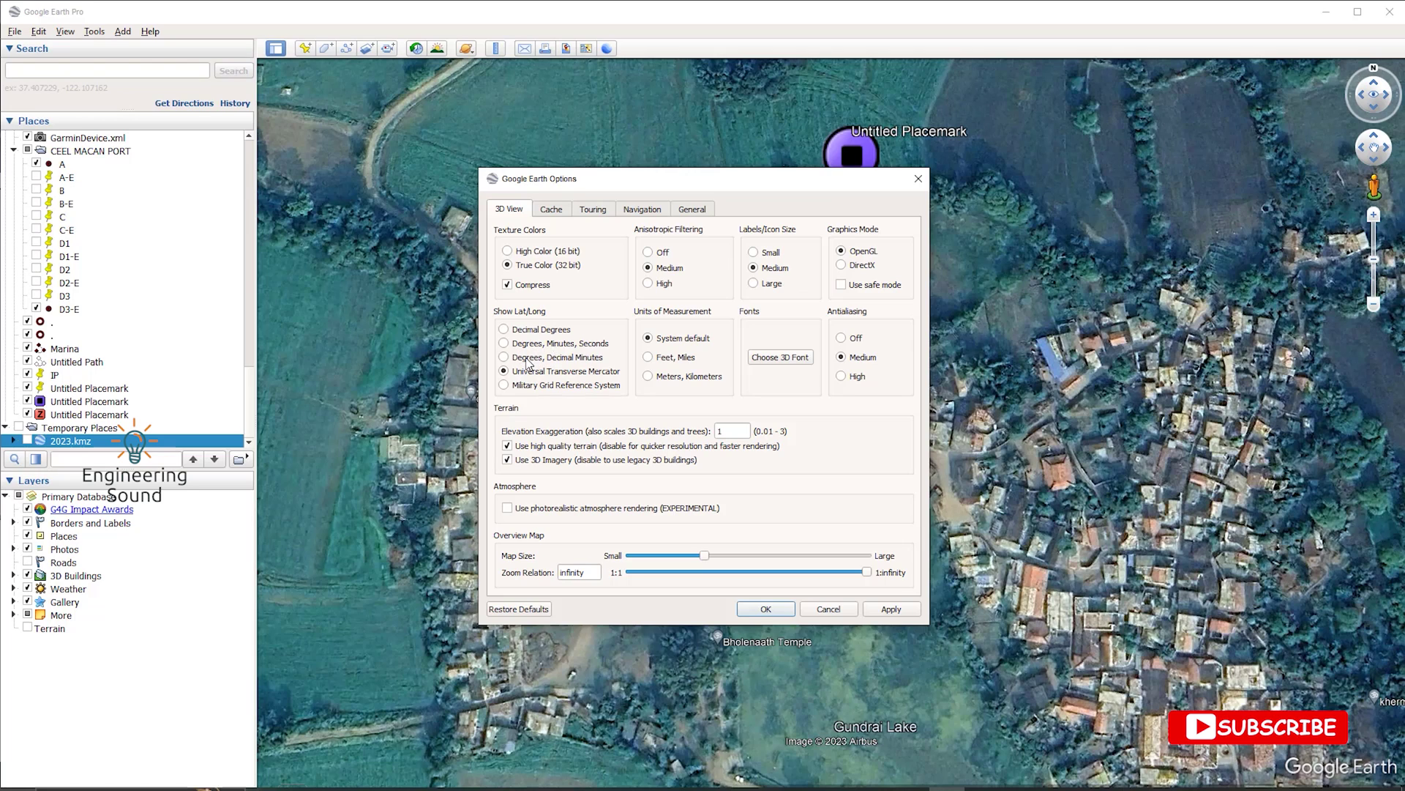
pyautogui.click(917, 180)
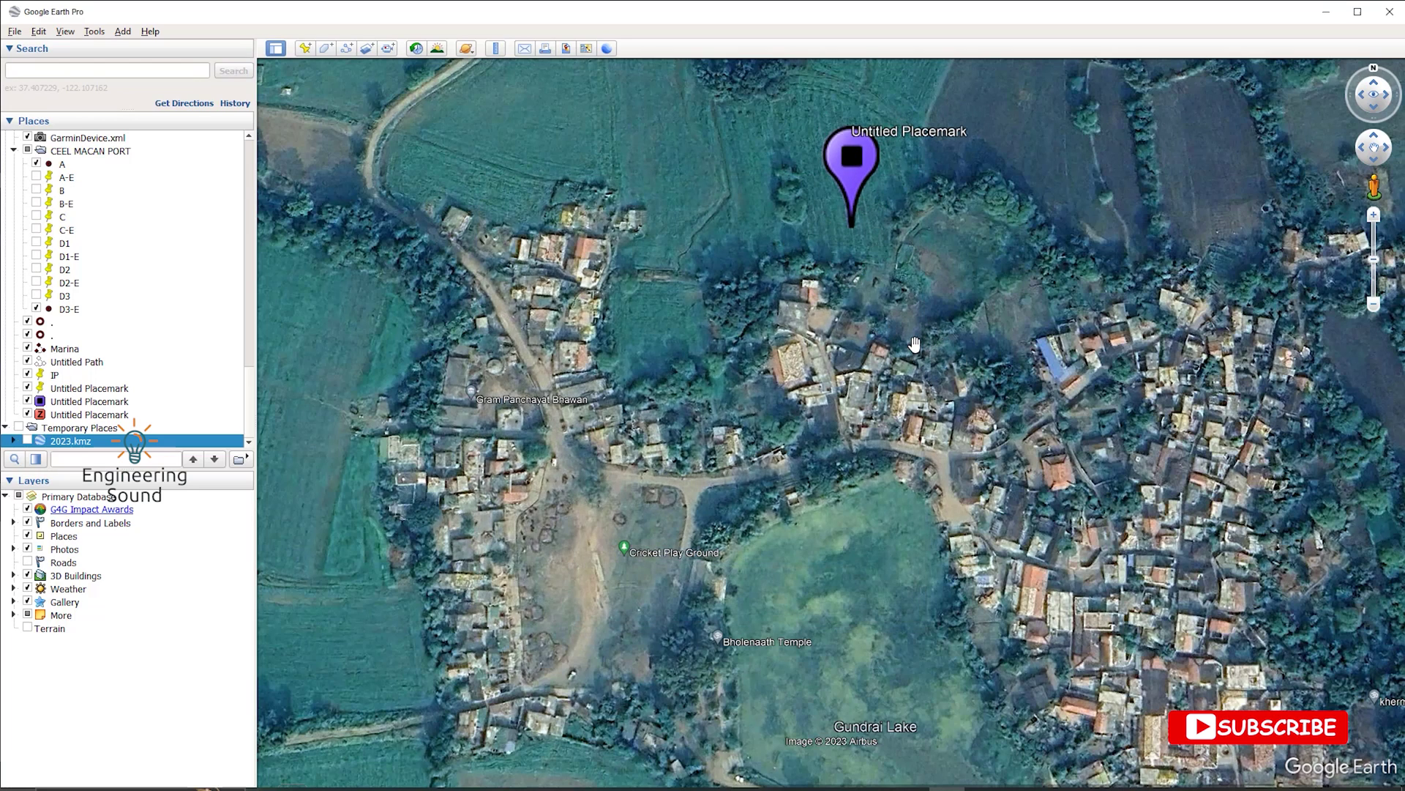
# Start a new placemark over the village, showing UTM zone 44 Q.
pyautogui.scroll(-2, 915, 344)
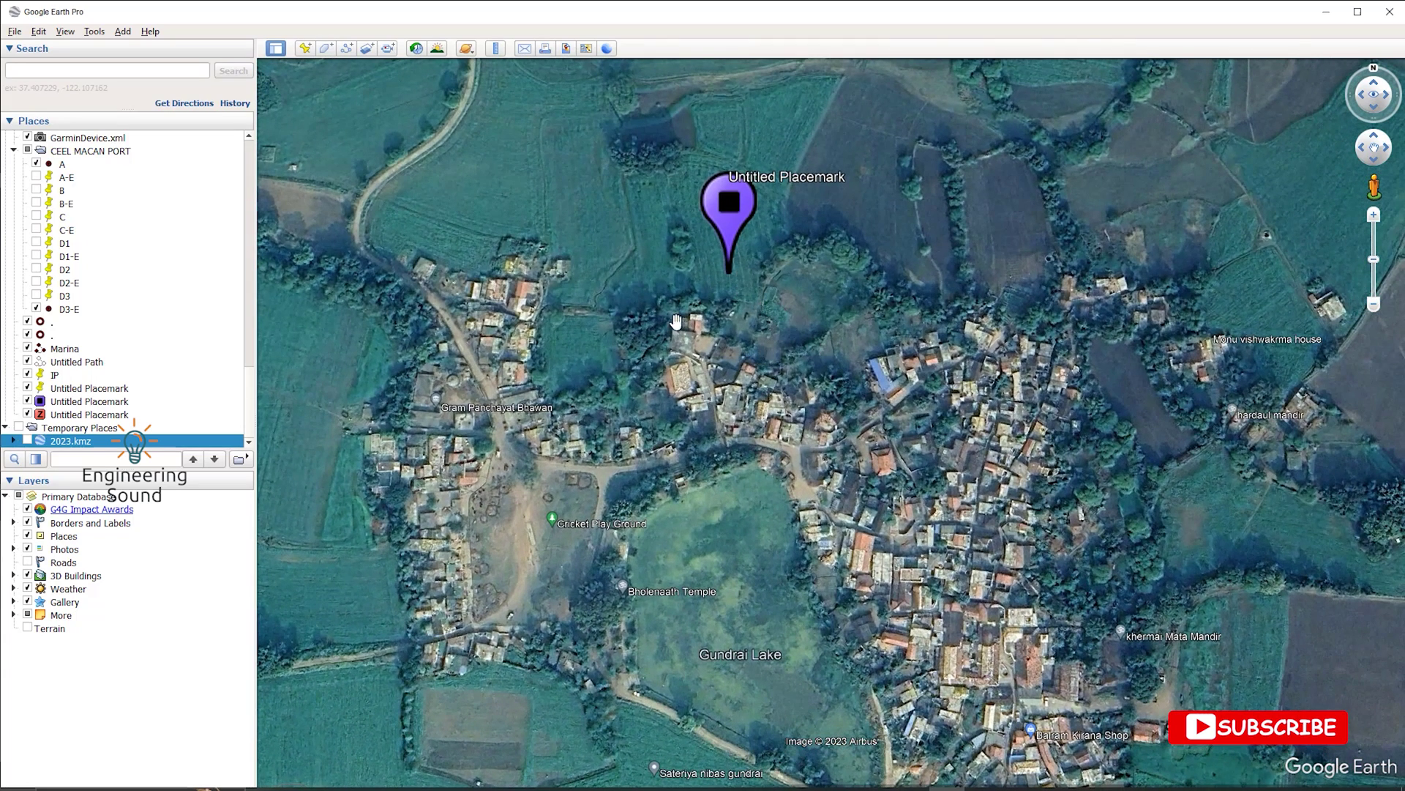
pyautogui.click(304, 50)
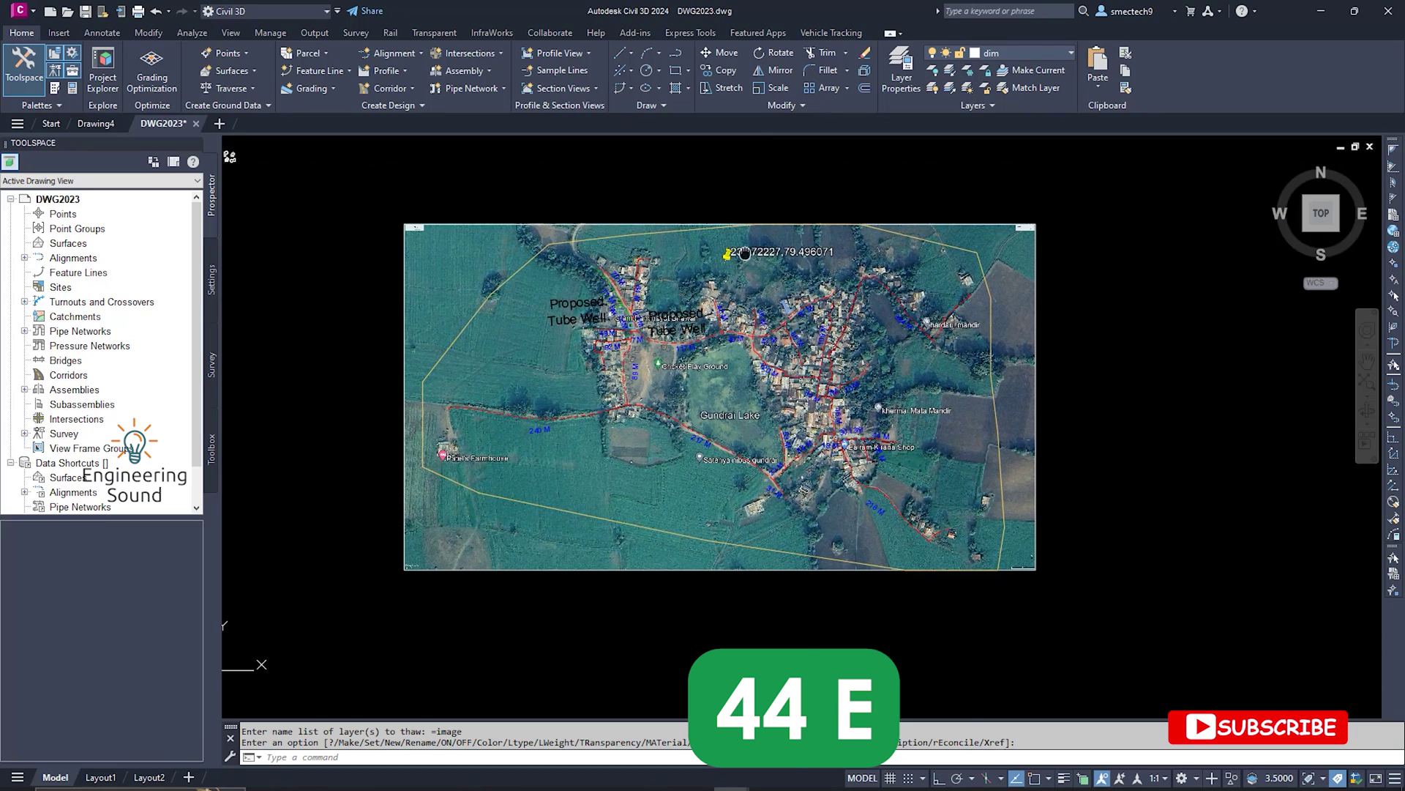
pyautogui.scroll(5, 732, 351)
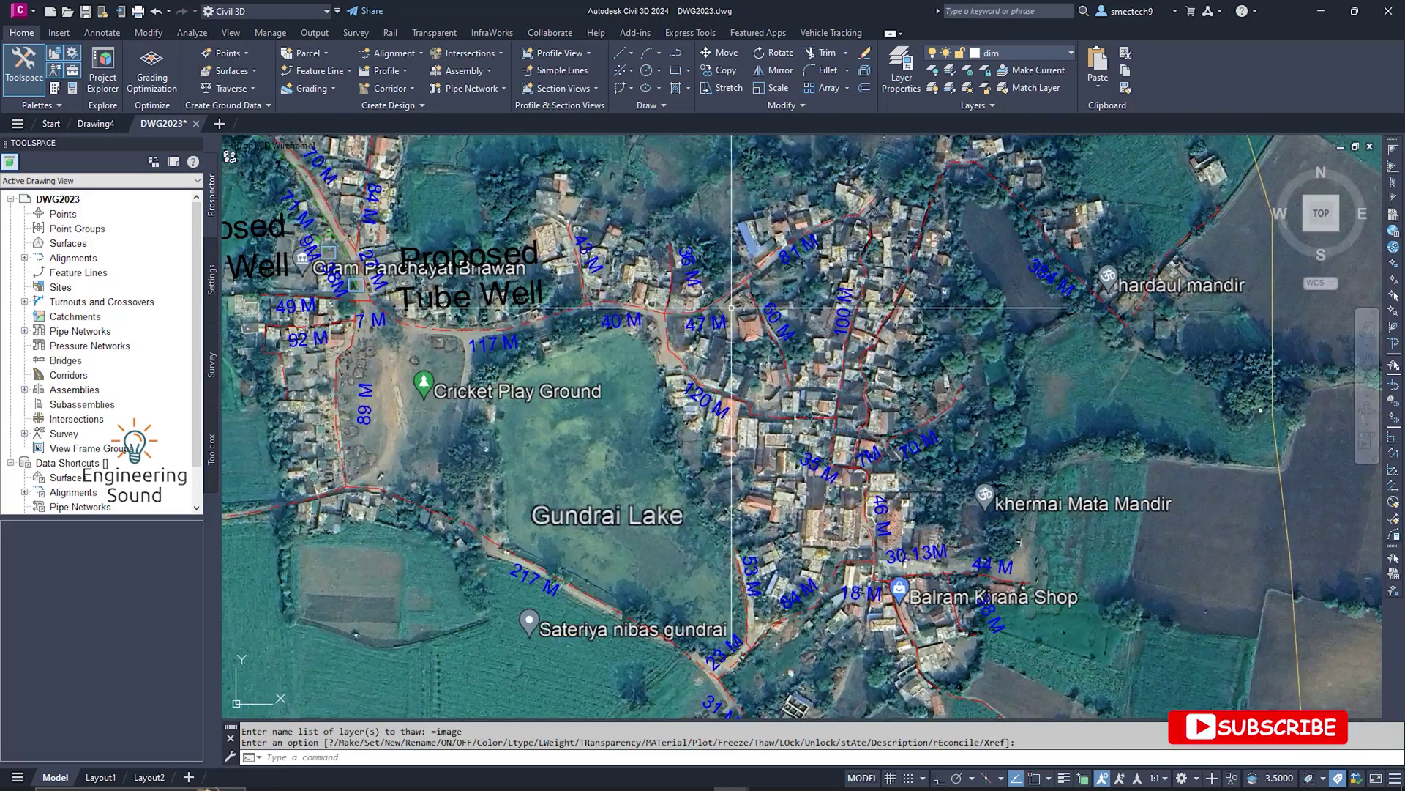
# Zoom around the Civil 3D linework against the village imagery, then return to Google Earth Pro.
pyautogui.scroll(-5, 705, 350)
pyautogui.scroll(7, 627, 304)
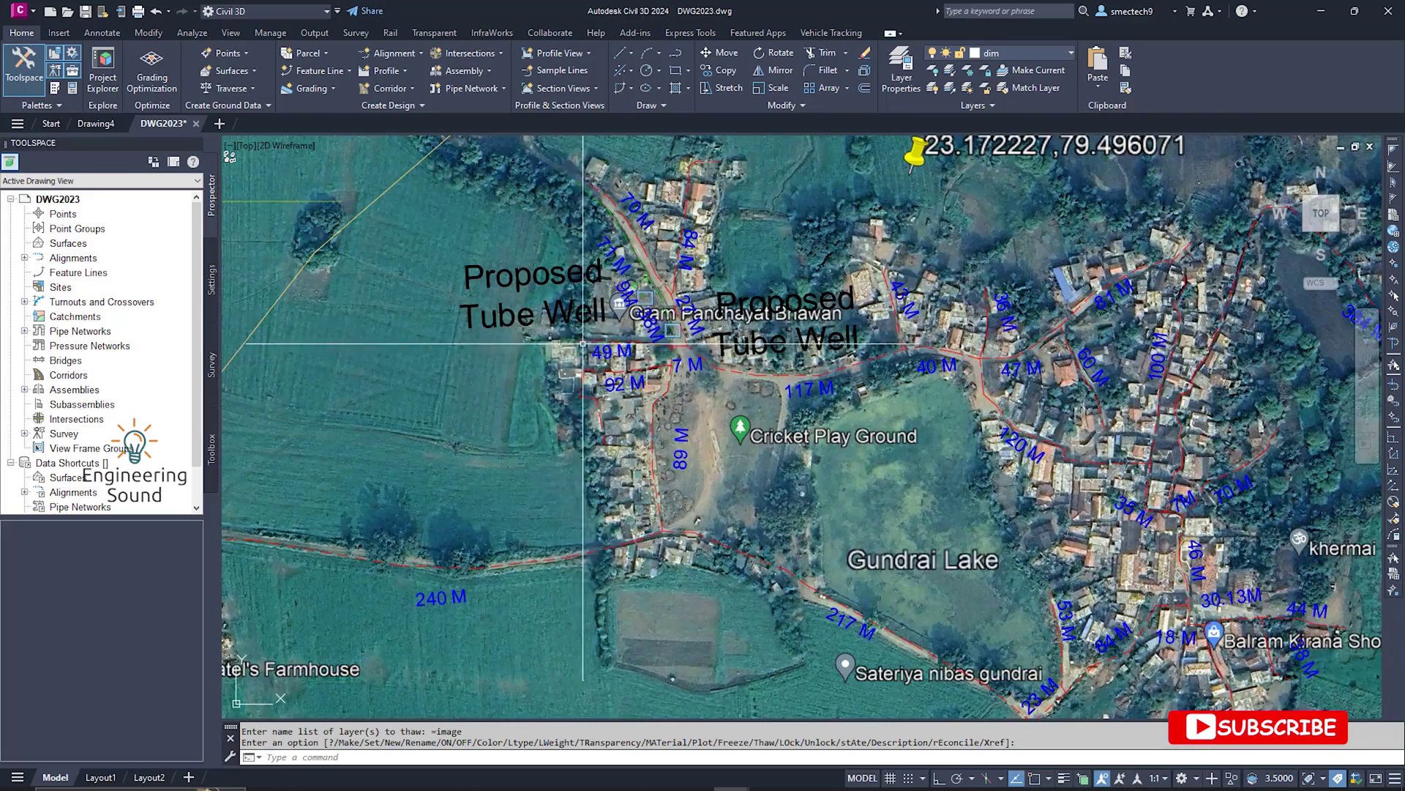
pyautogui.scroll(2, 638, 357)
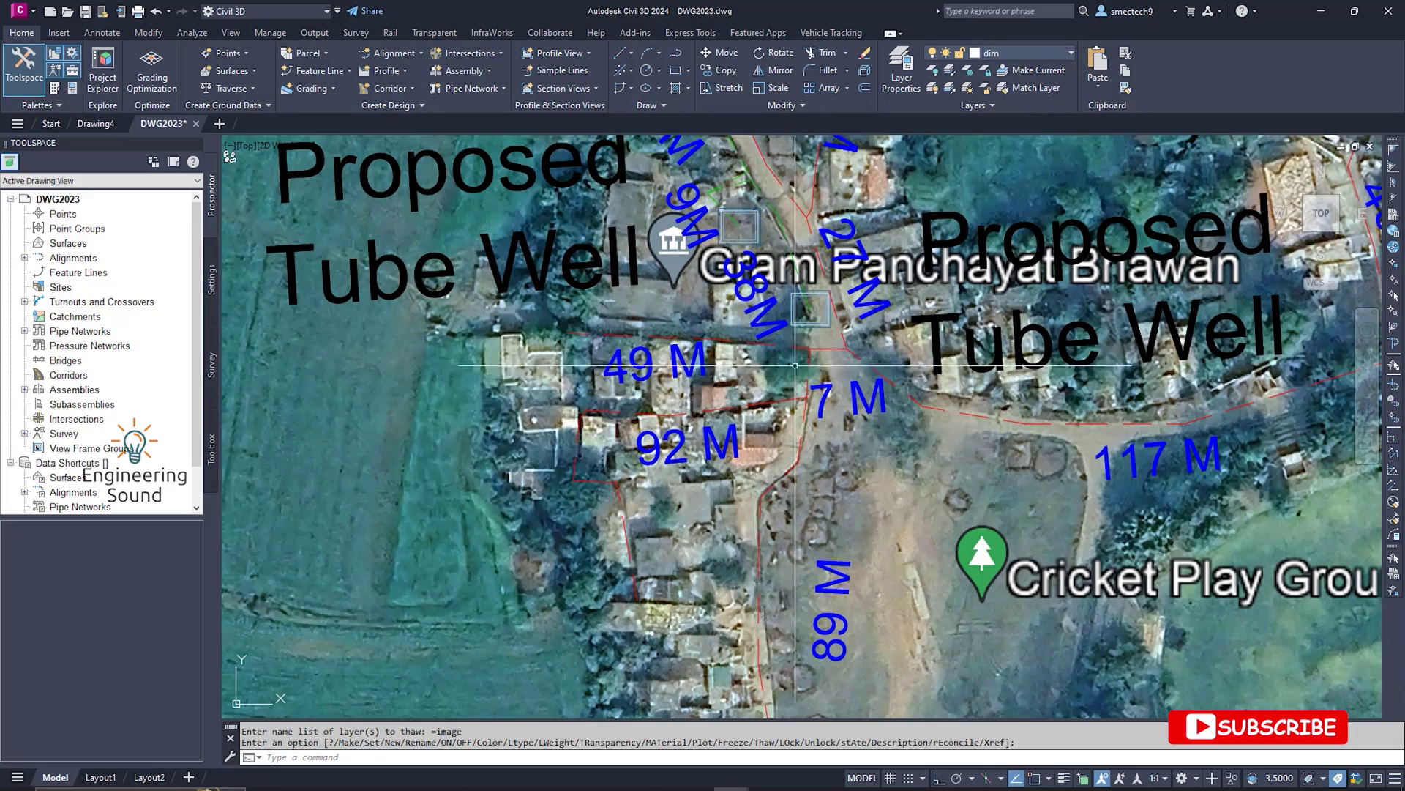
pyautogui.scroll(-5, 771, 329)
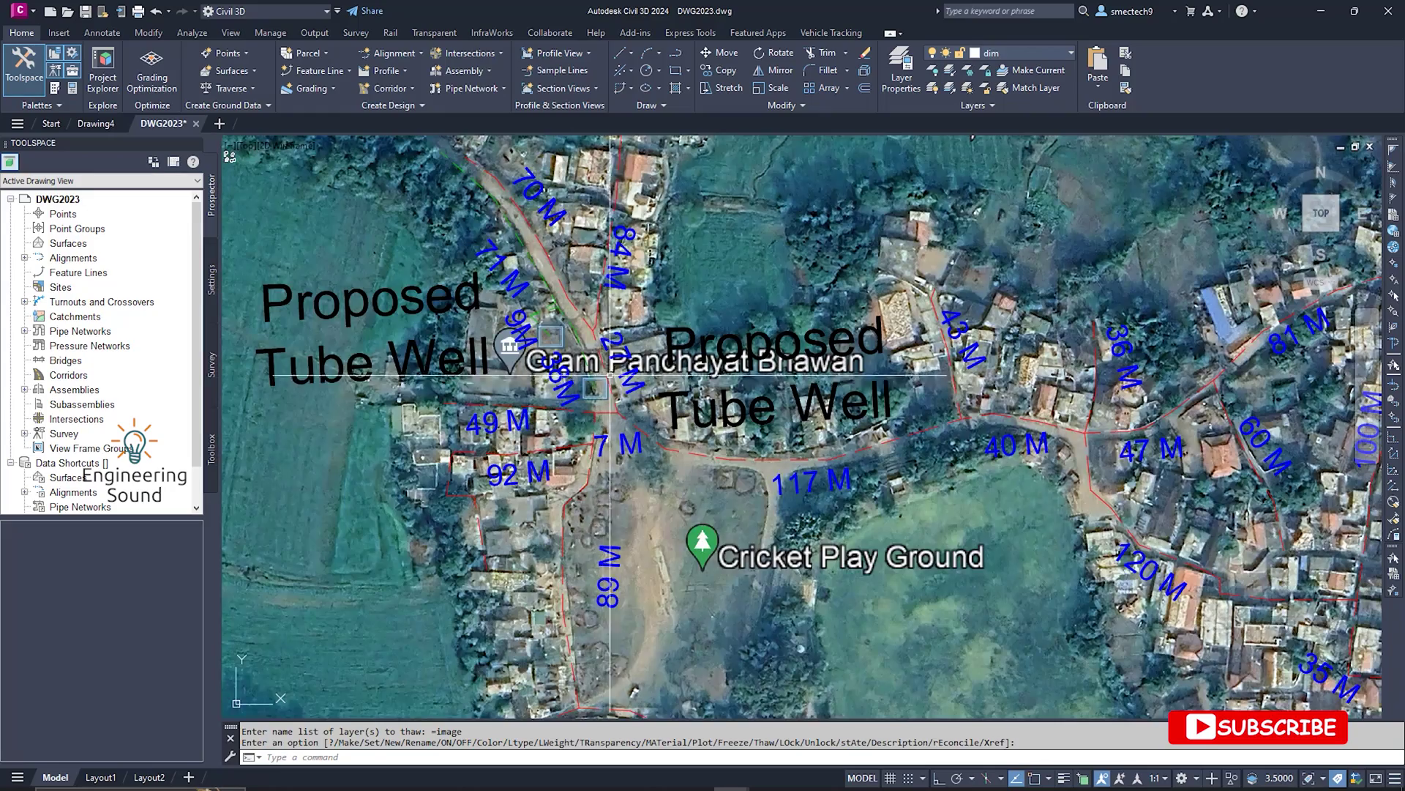
pyautogui.scroll(-3, 834, 349)
pyautogui.scroll(6, 797, 195)
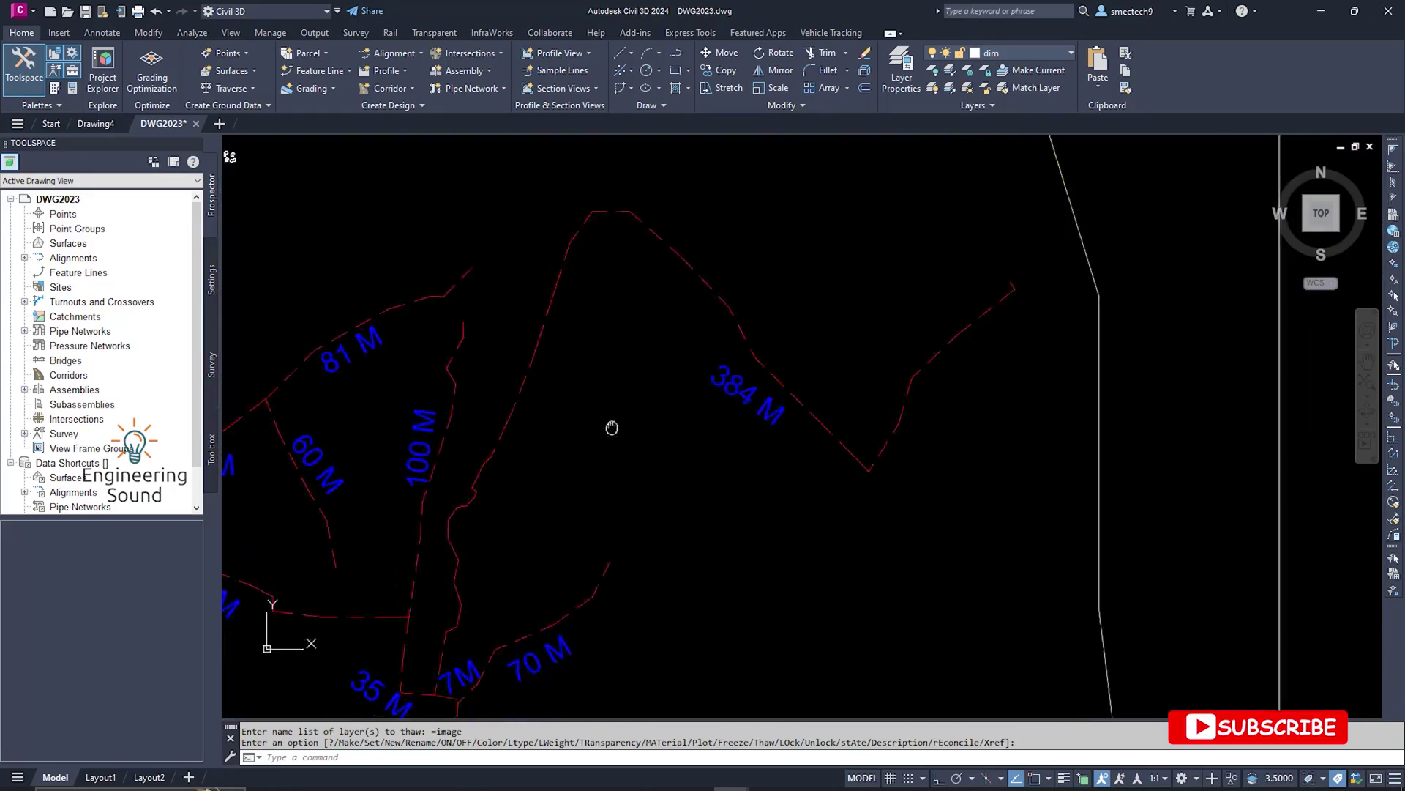
pyautogui.scroll(-4, 951, 351)
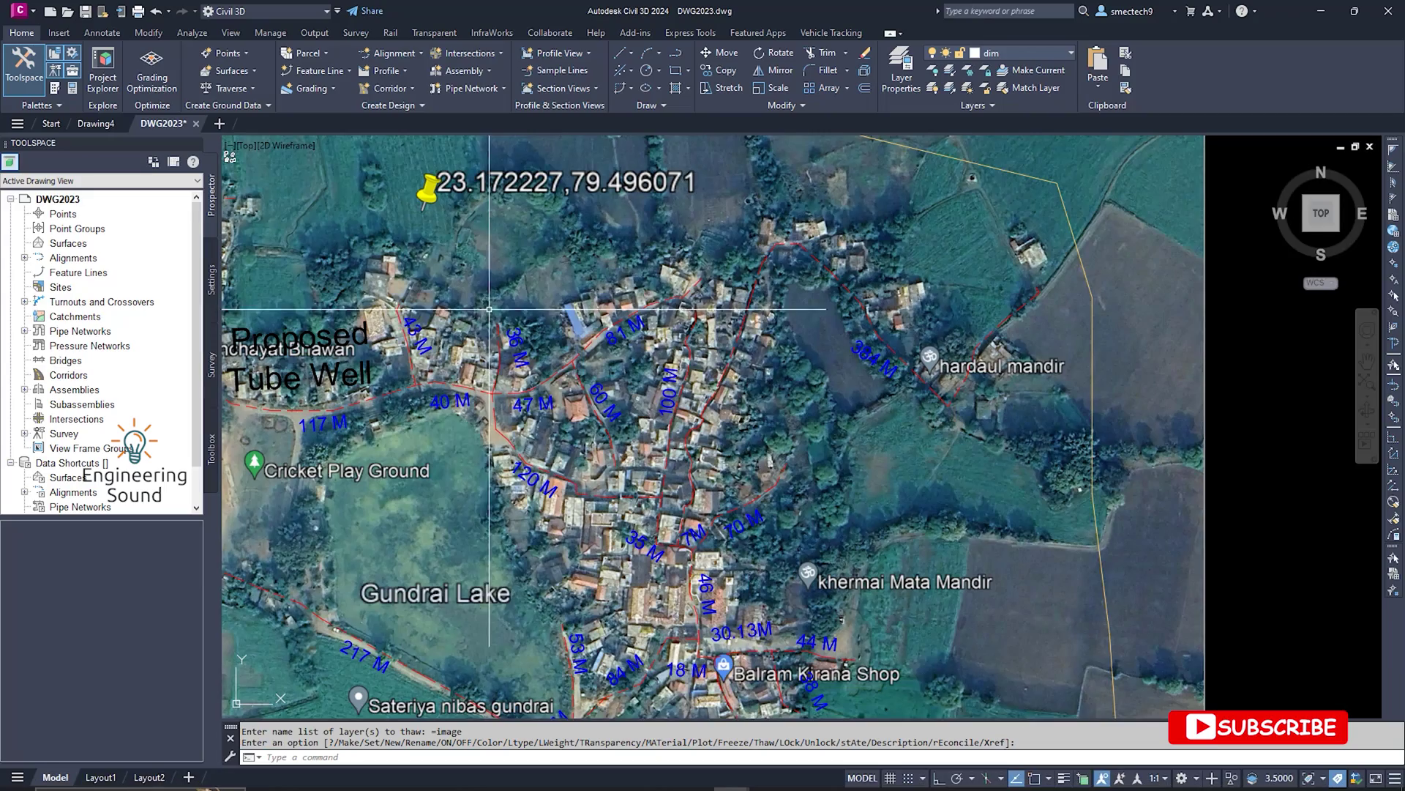
pyautogui.hotkey('alt', 'Tab')
pyautogui.scroll(3, 511, 438)
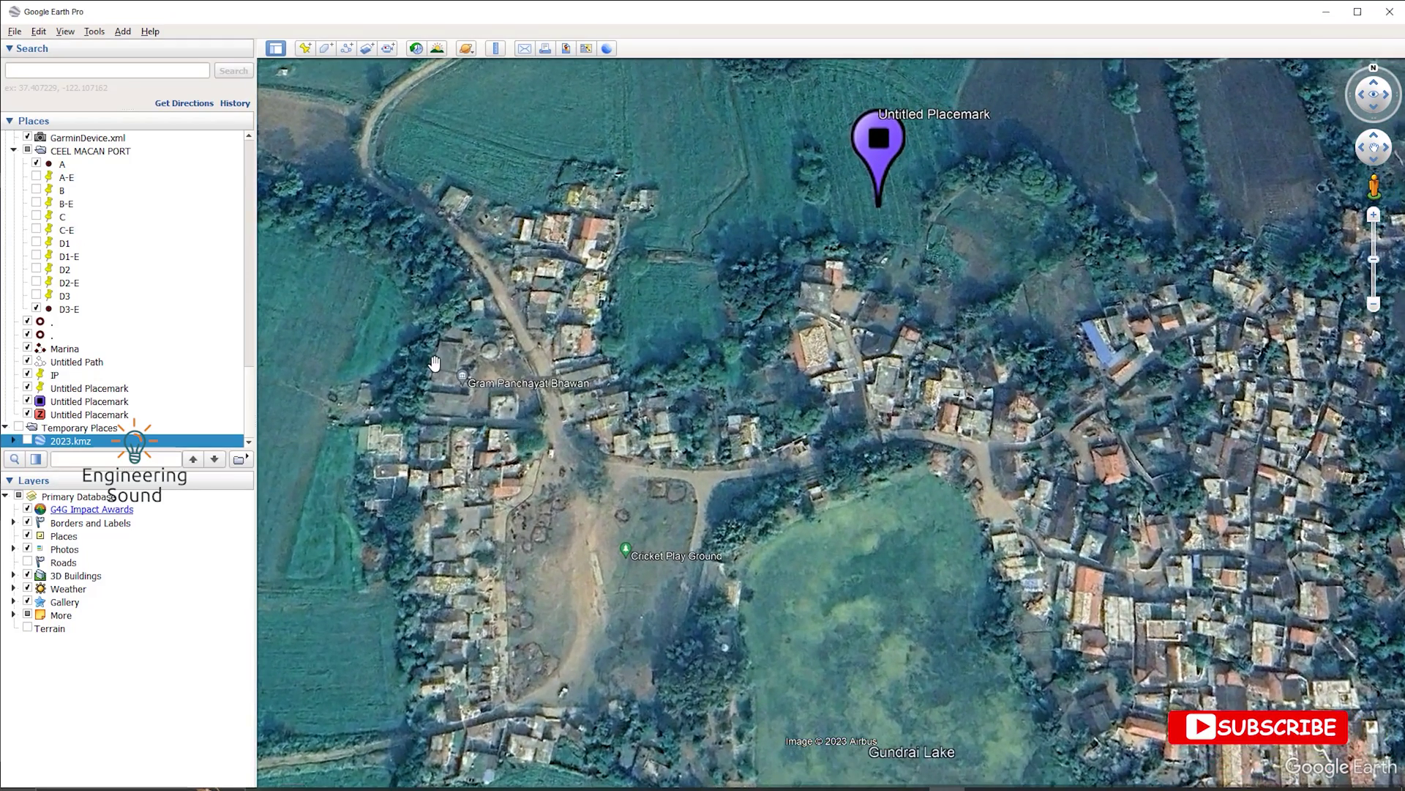
# Recheck the coordinate settings in Tools > Options and close the dialog.
pyautogui.click(92, 33)
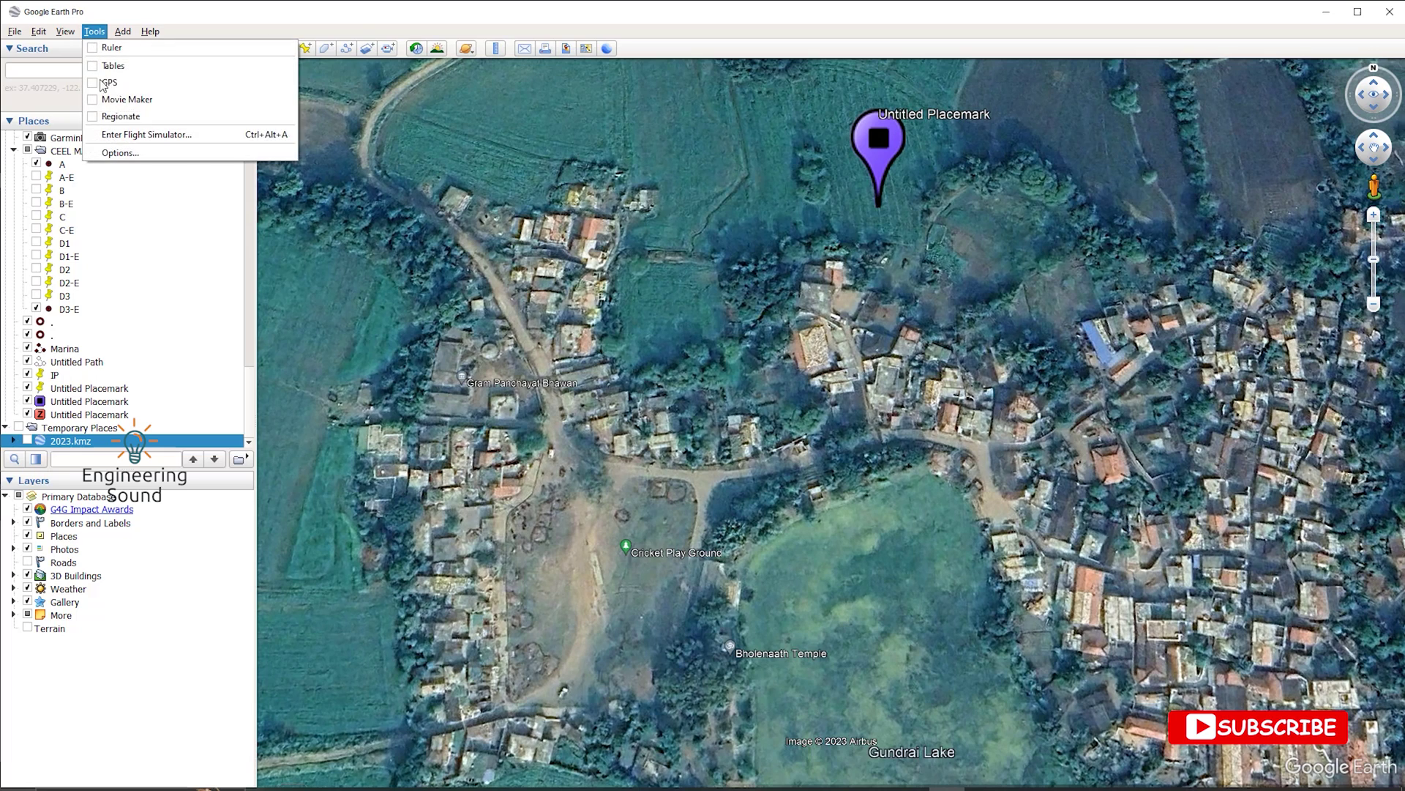
pyautogui.click(128, 156)
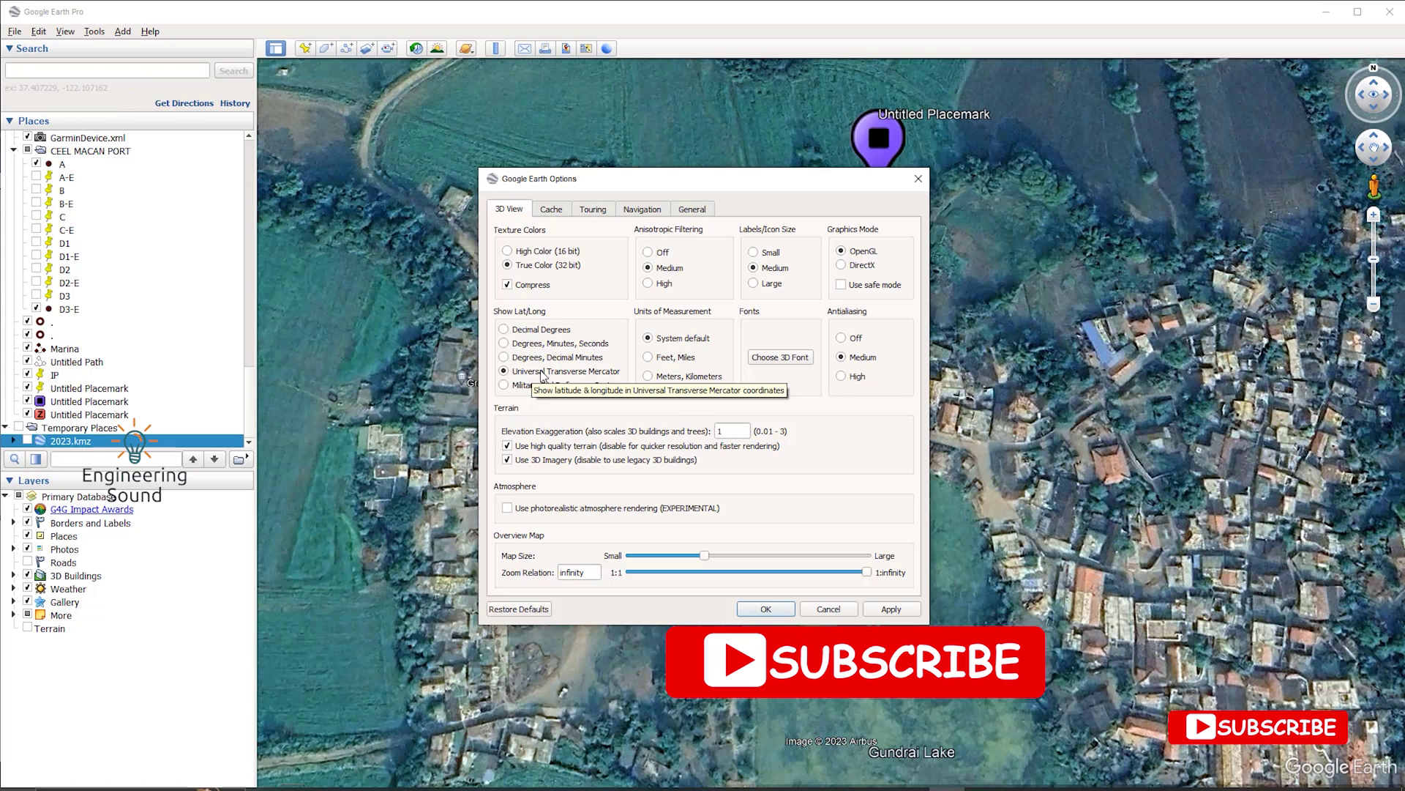
pyautogui.click(918, 178)
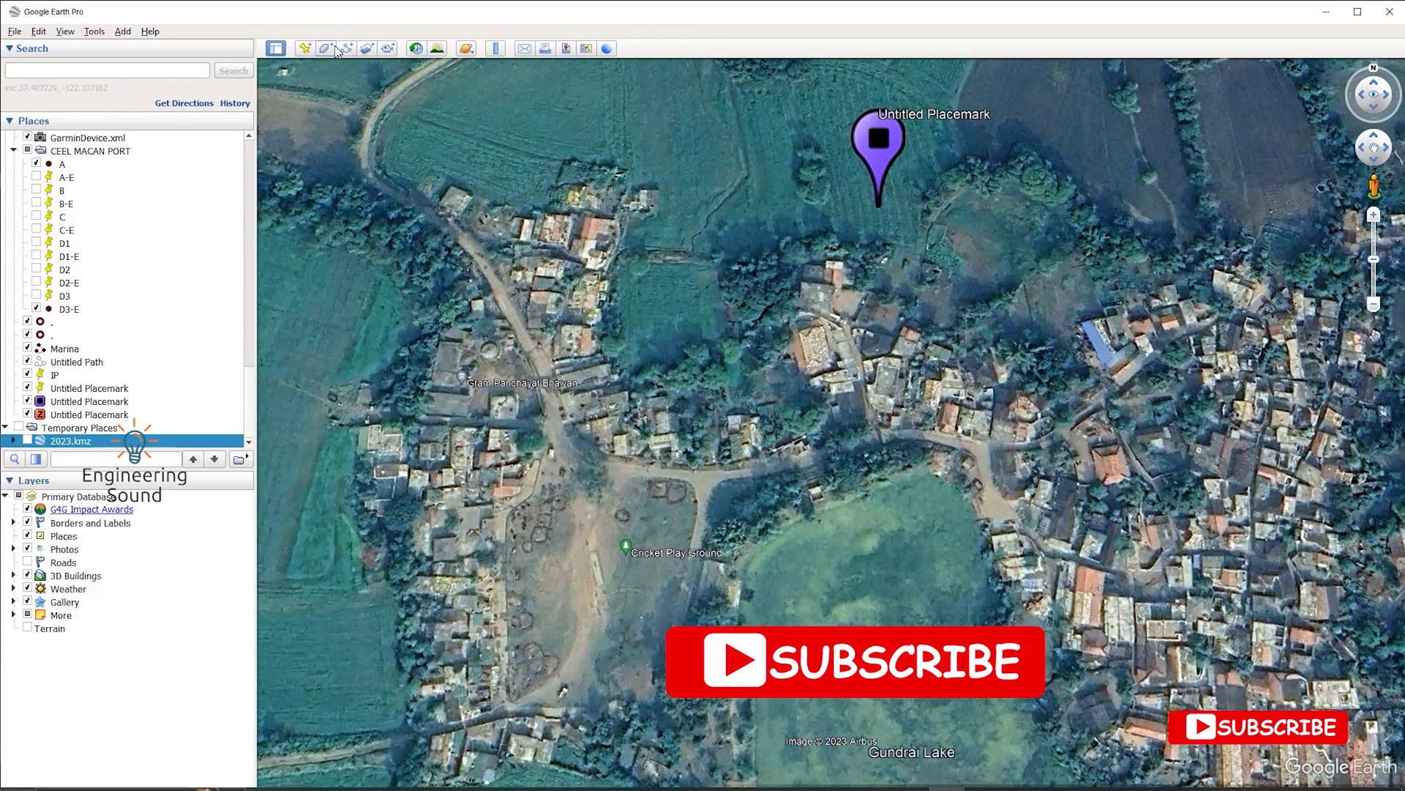
# Add placemark 'a' beside Gram Panchayat Bhawan at 345925.44 m E, 2563299.52 m N.
pyautogui.click(304, 49)
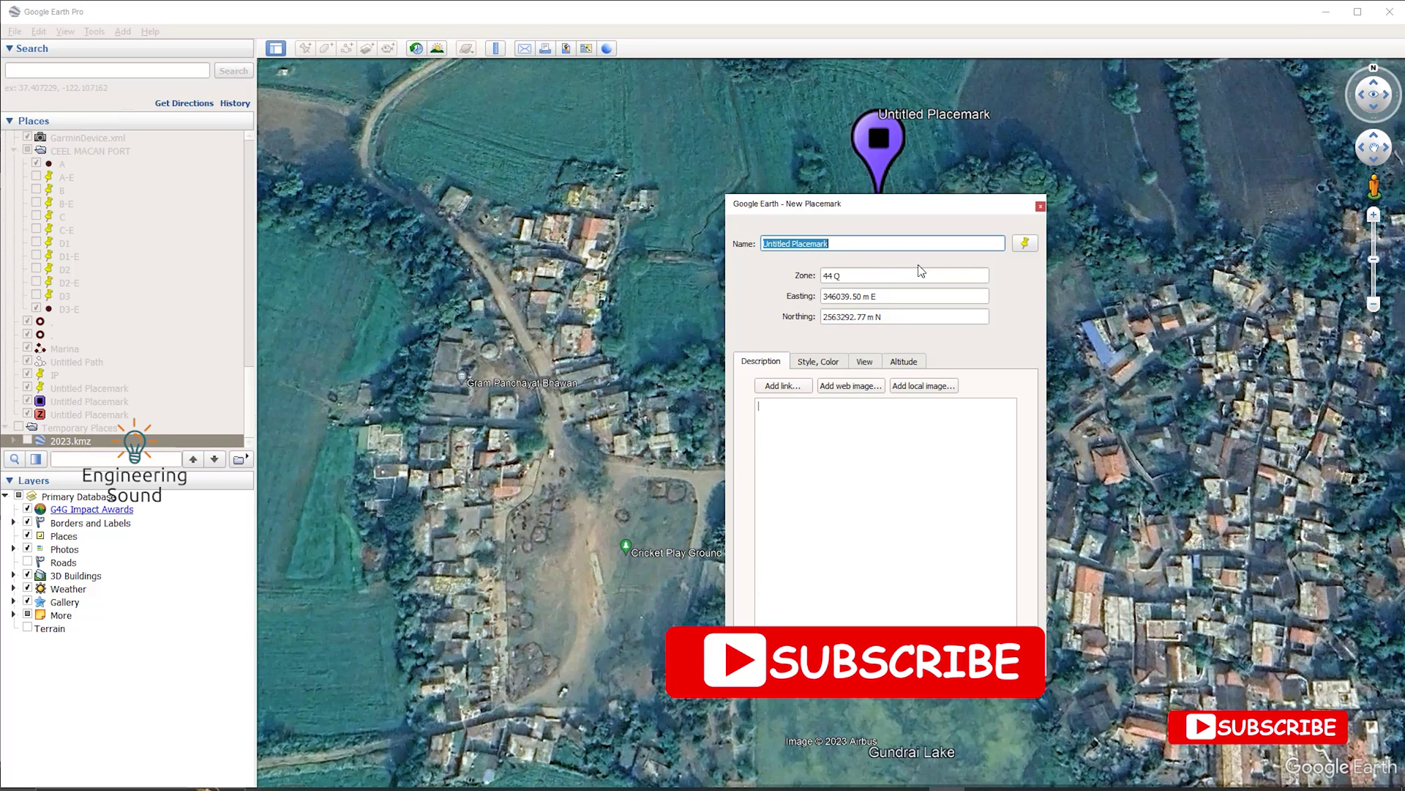
pyautogui.moveTo(898, 213); pyautogui.dragTo(1150, 303)
pyautogui.moveTo(844, 424); pyautogui.dragTo(518, 422)
pyautogui.click(1100, 341)
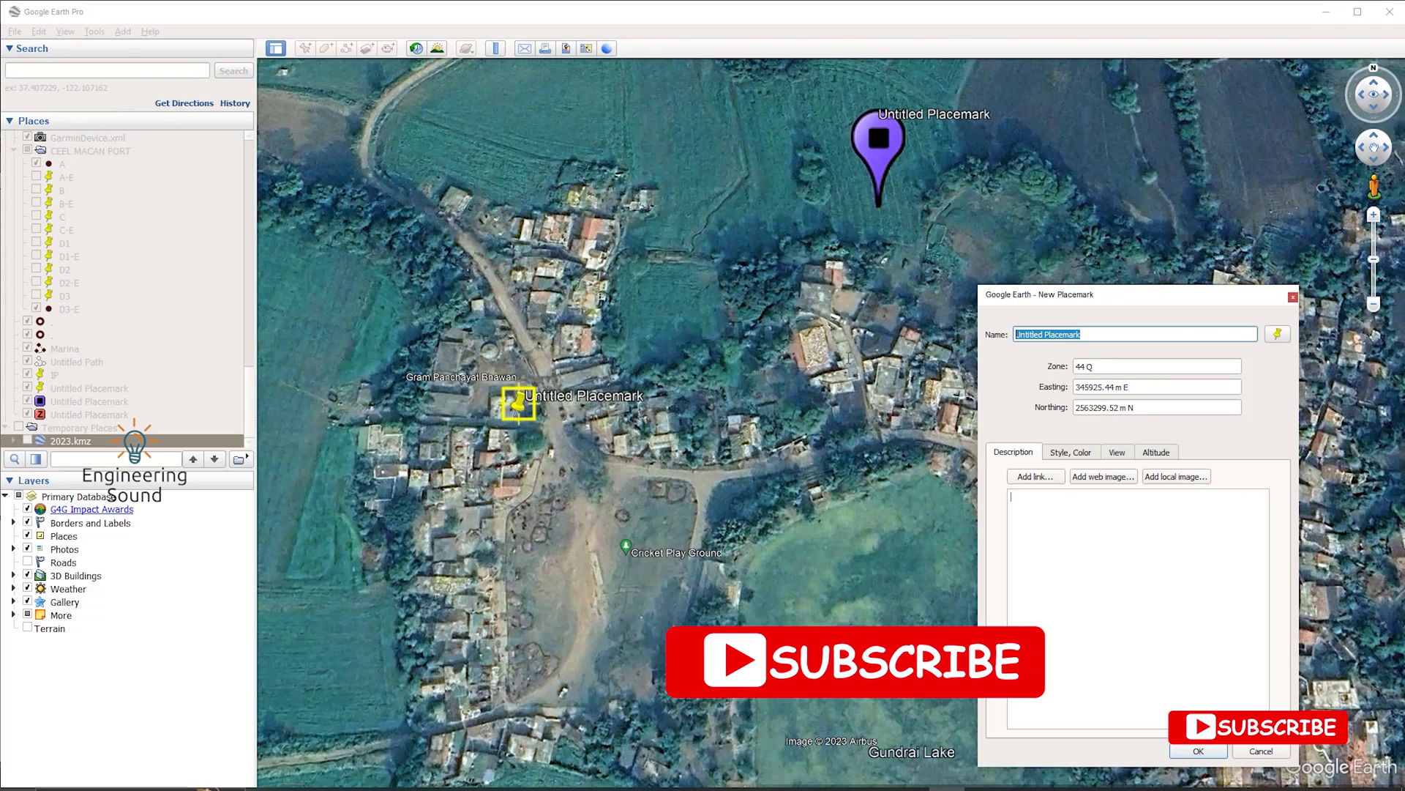
pyautogui.write('a')
pyautogui.tripleClick(1135, 386)
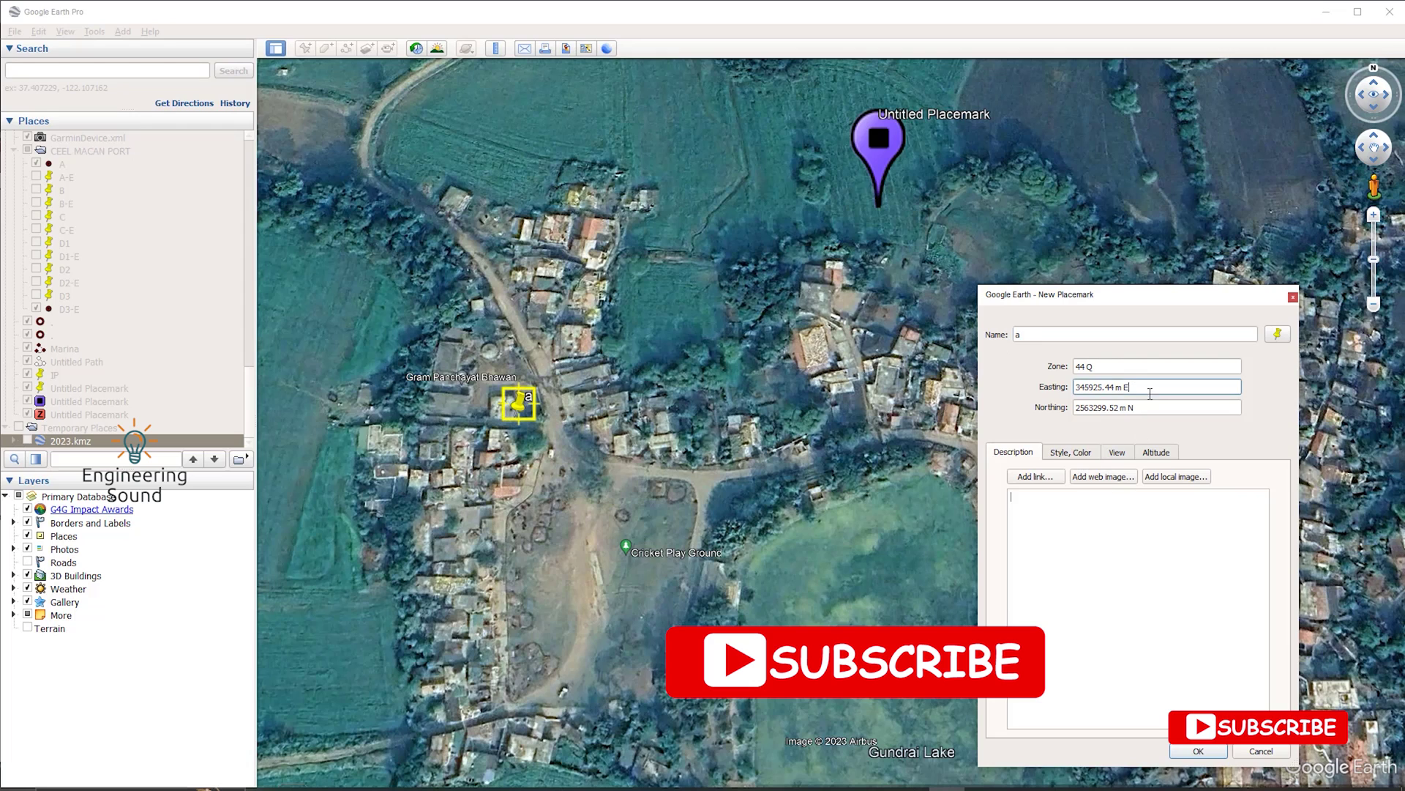
pyautogui.press('Tab')
pyautogui.click(1138, 386)
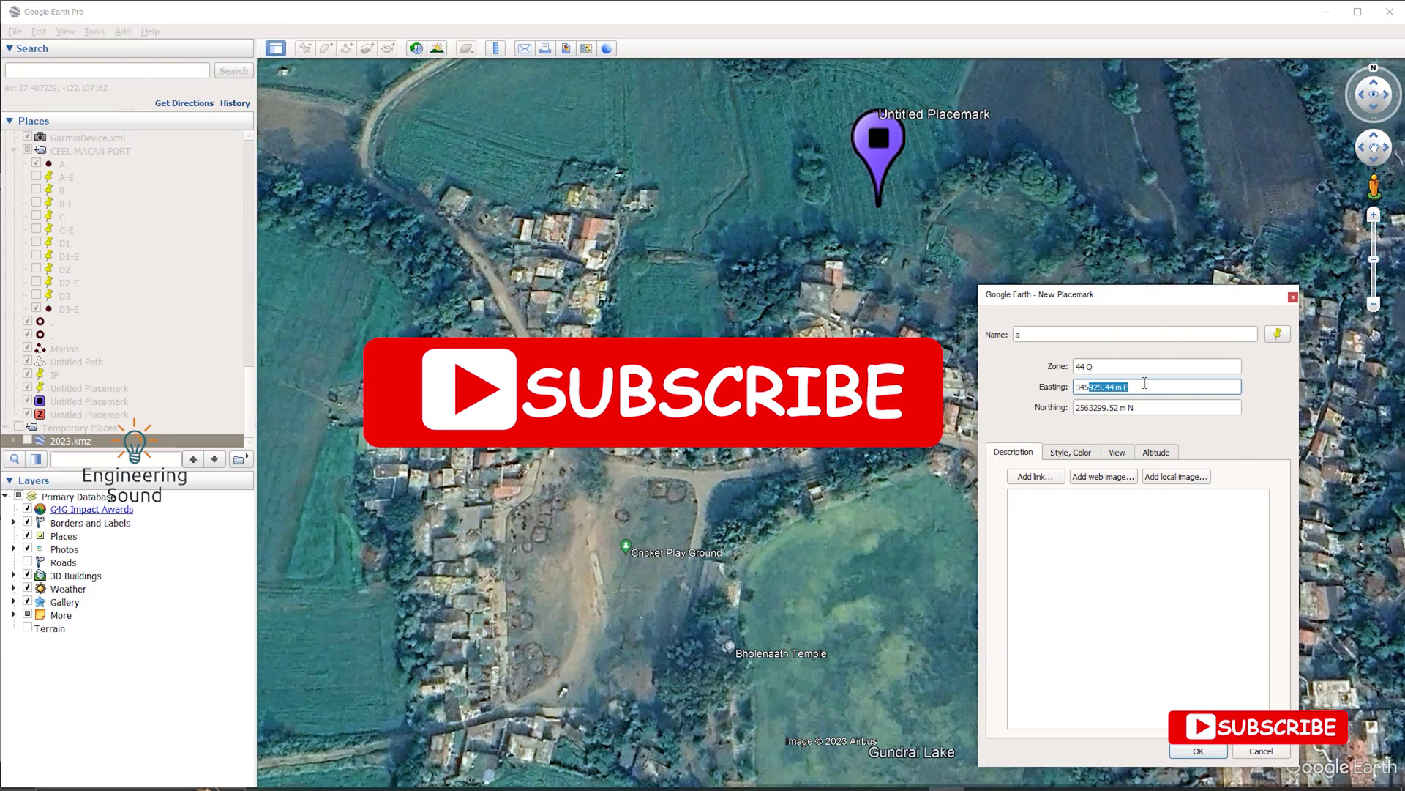
pyautogui.press('Tab')
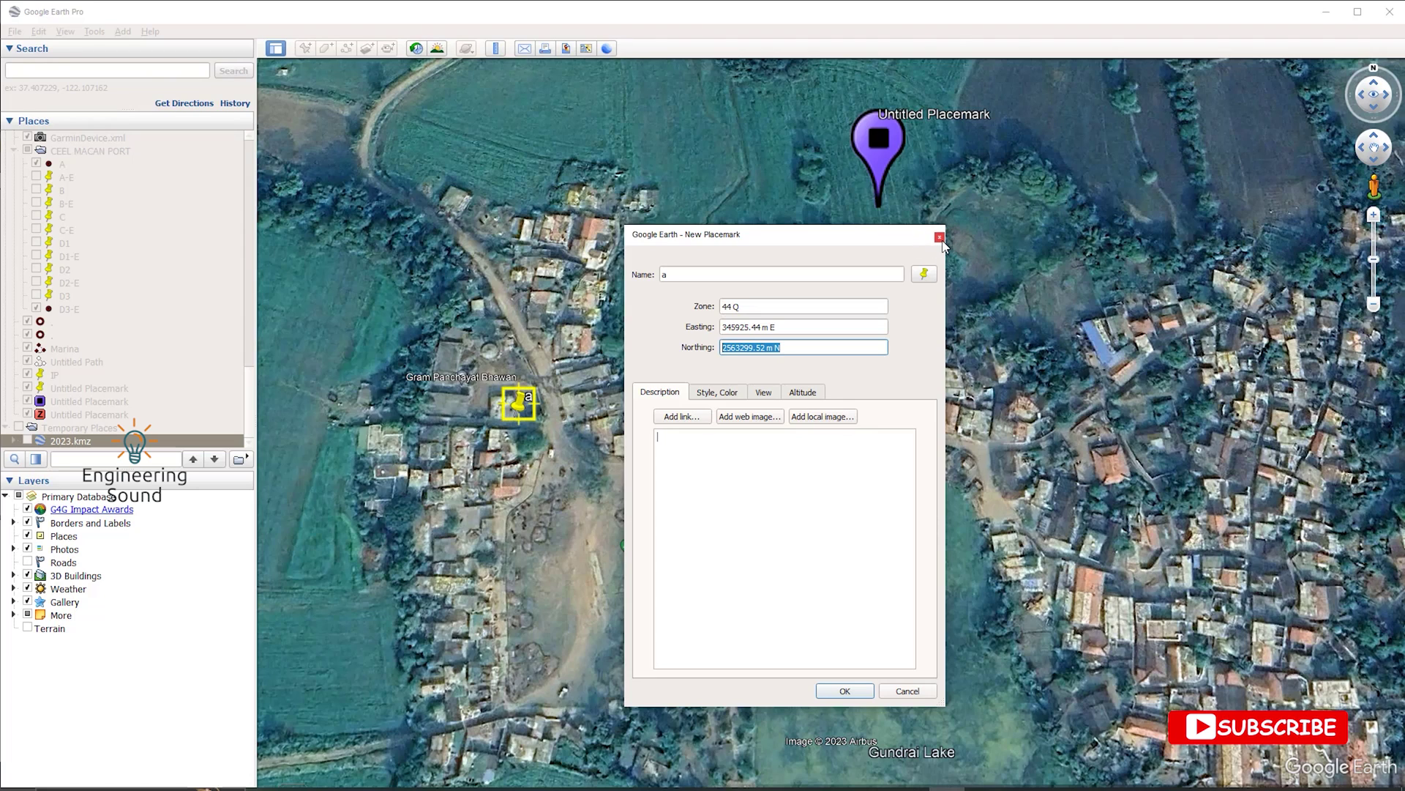
pyautogui.click(845, 691)
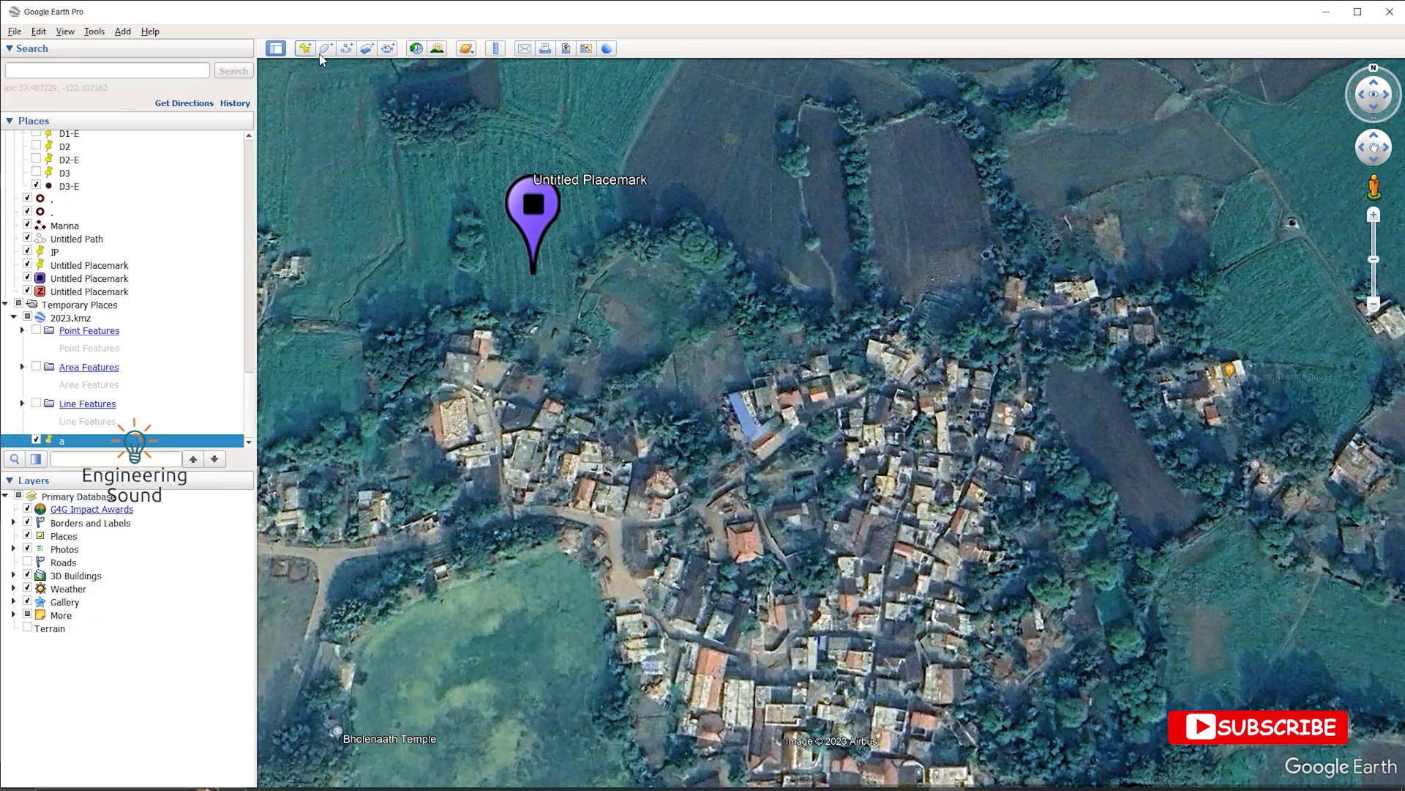
pyautogui.click(317, 53)
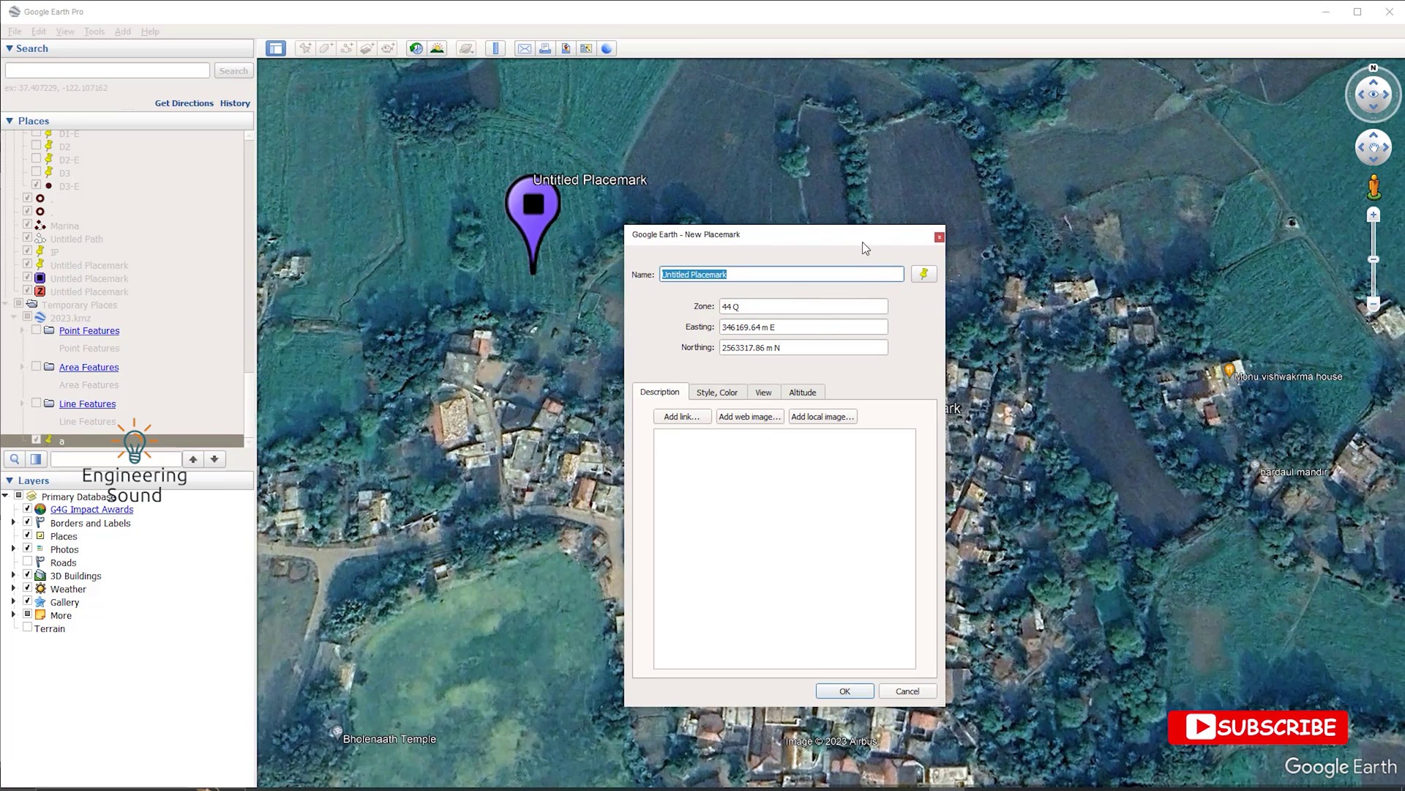
# Place placemark 'b' on the house east of the village at 346377.08 m E, 2563348.17 m N.
pyautogui.click(939, 237)
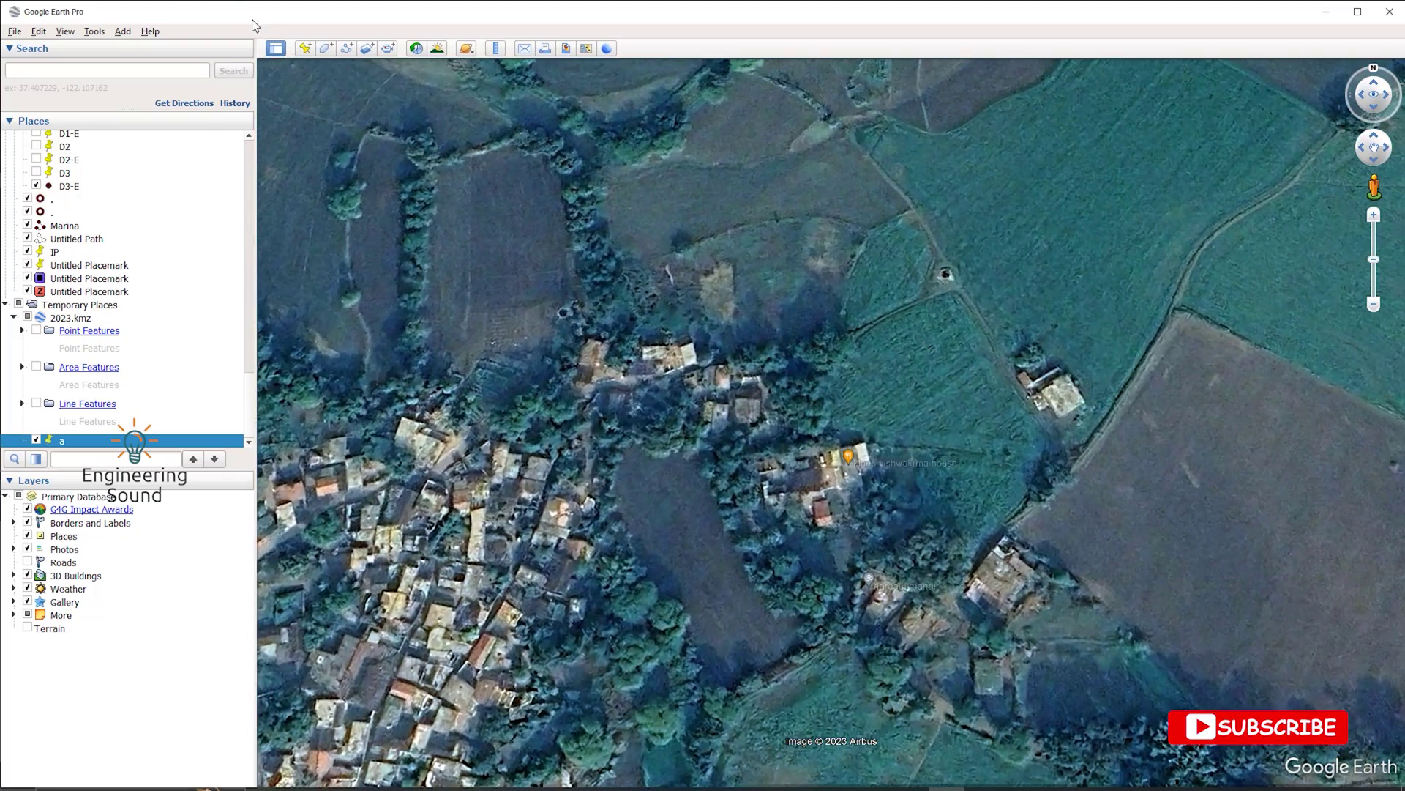
pyautogui.click(306, 50)
pyautogui.moveTo(753, 254); pyautogui.dragTo(549, 167)
pyautogui.moveTo(835, 414); pyautogui.dragTo(1064, 401)
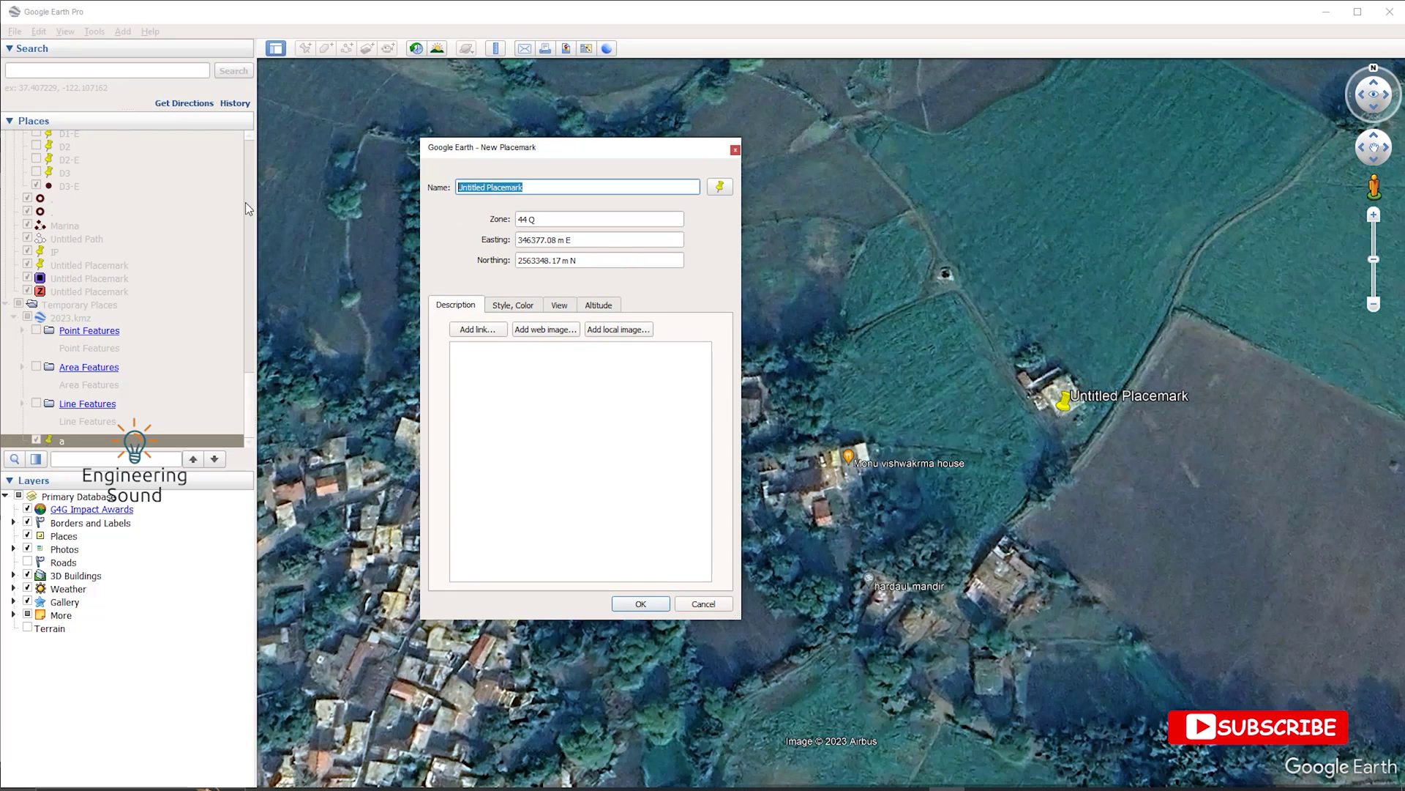
pyautogui.write('b')
pyautogui.click(549, 408)
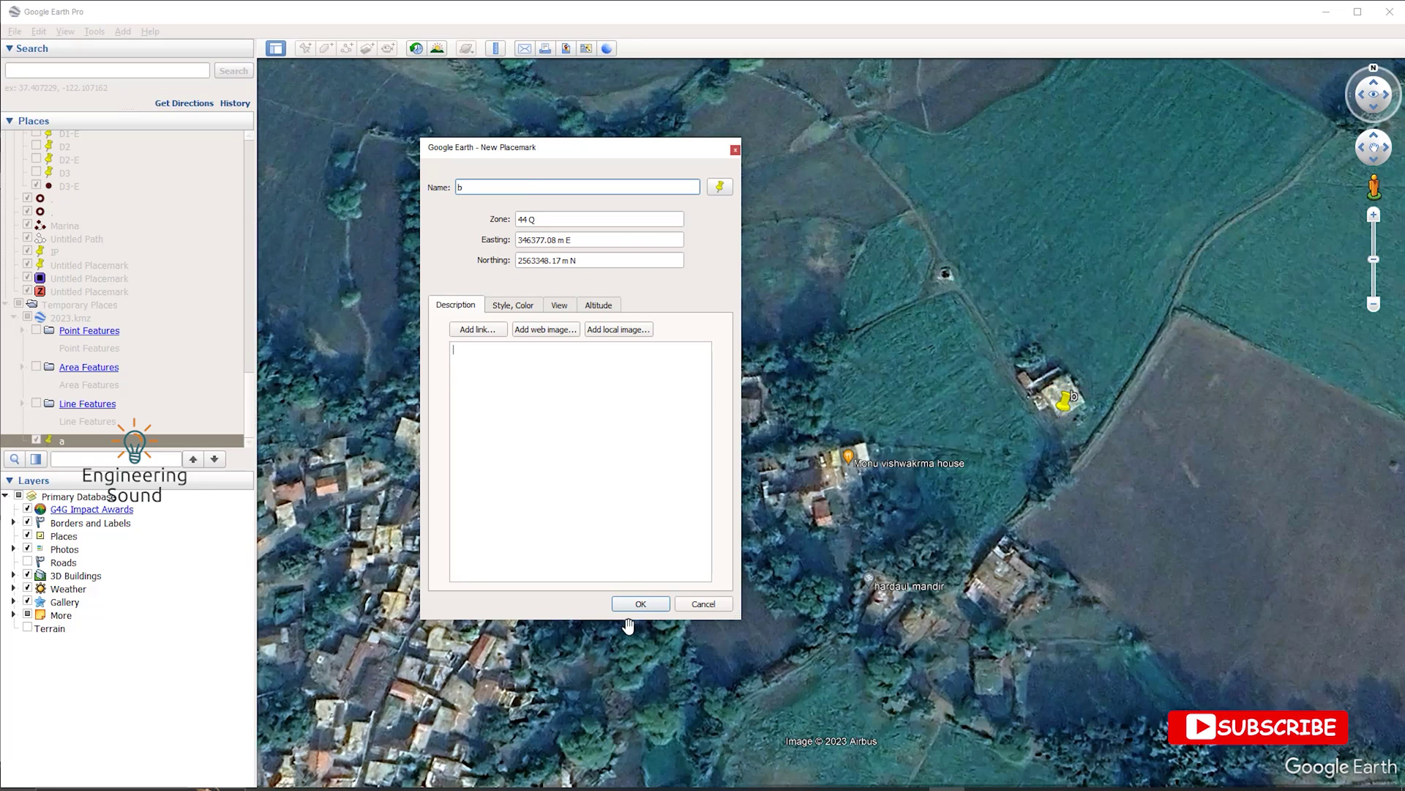
pyautogui.click(638, 603)
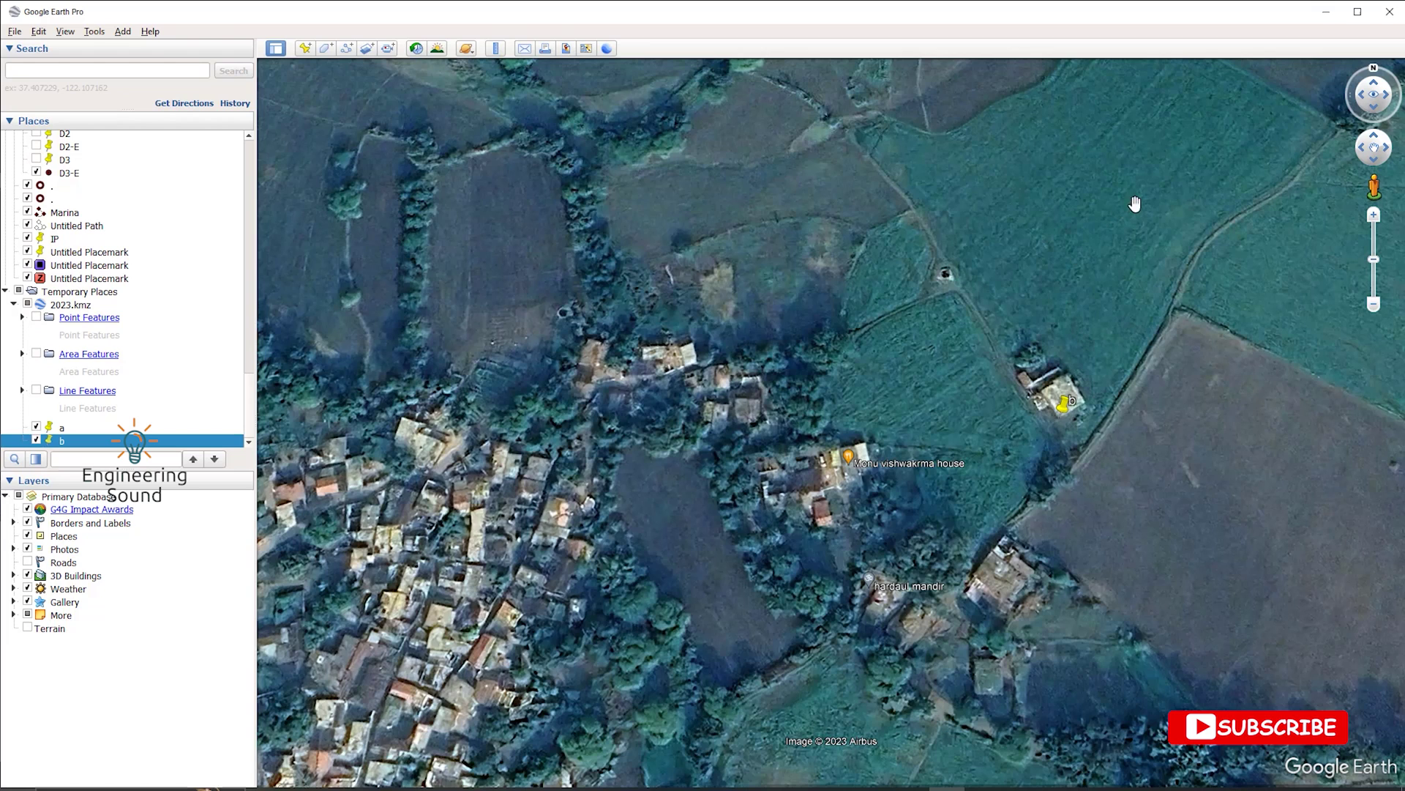
# View the full satellite-image drawing in Civil 3D, then select bi.csv in the KML folder.
pyautogui.click(1325, 14)
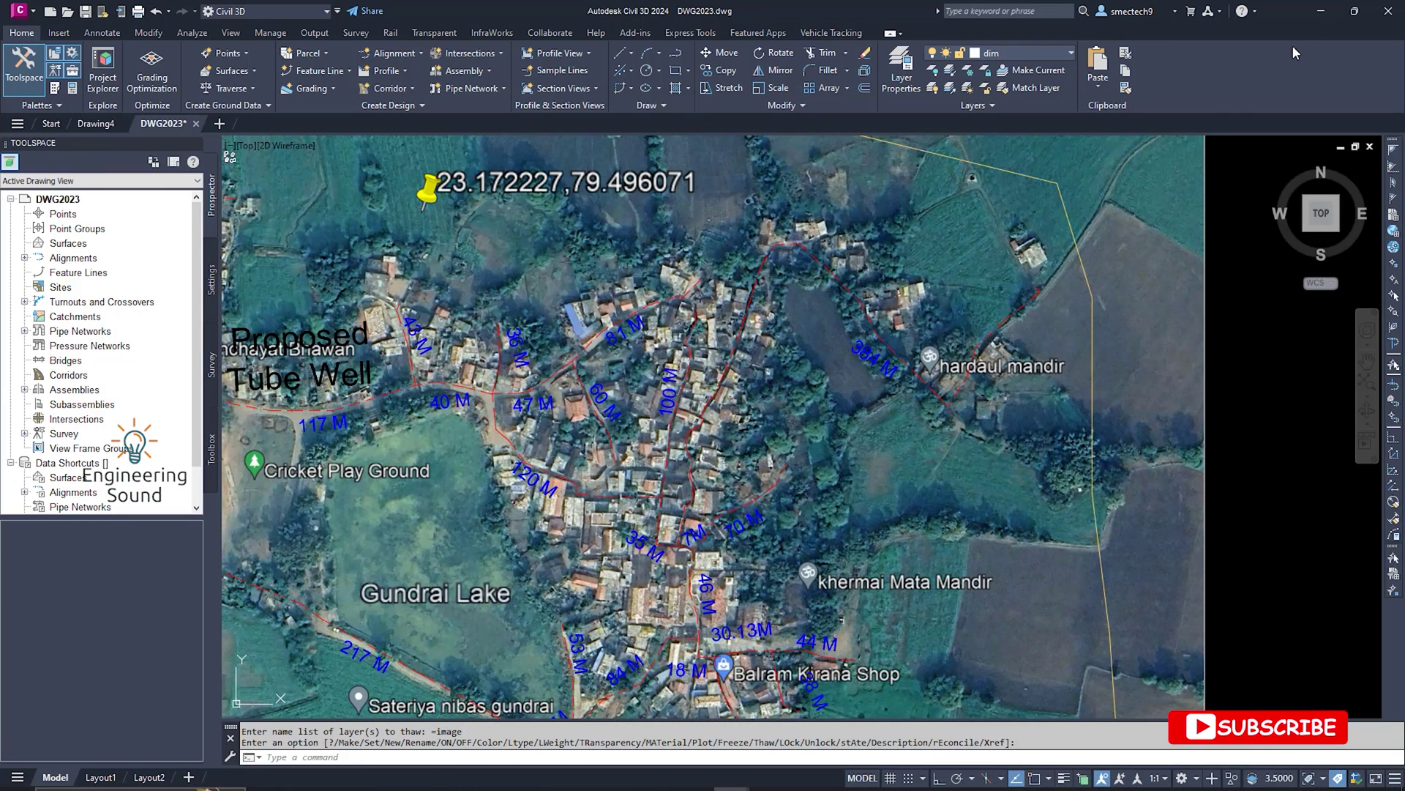
pyautogui.scroll(-5, 755, 408)
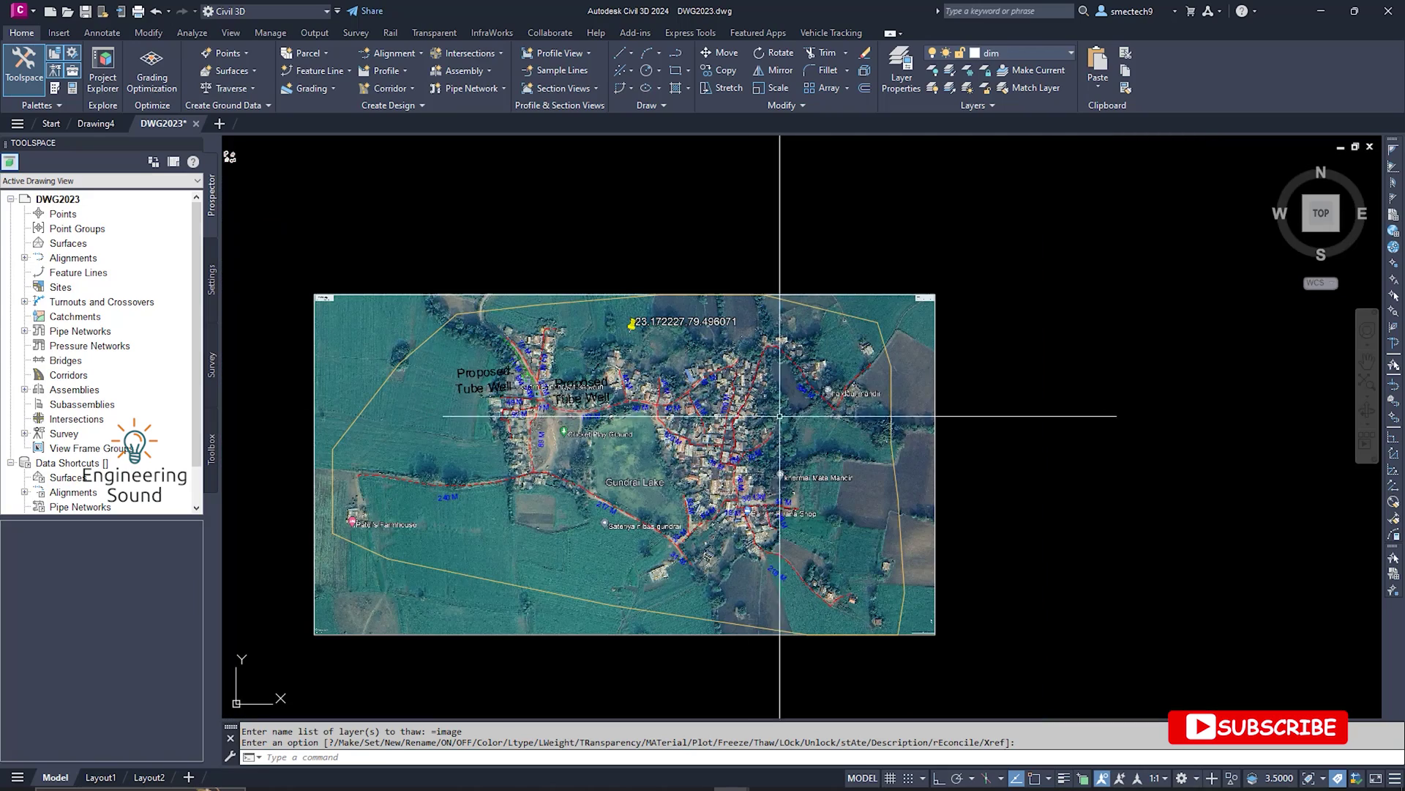
pyautogui.scroll(10, 887, 309)
pyautogui.scroll(-8, 887, 308)
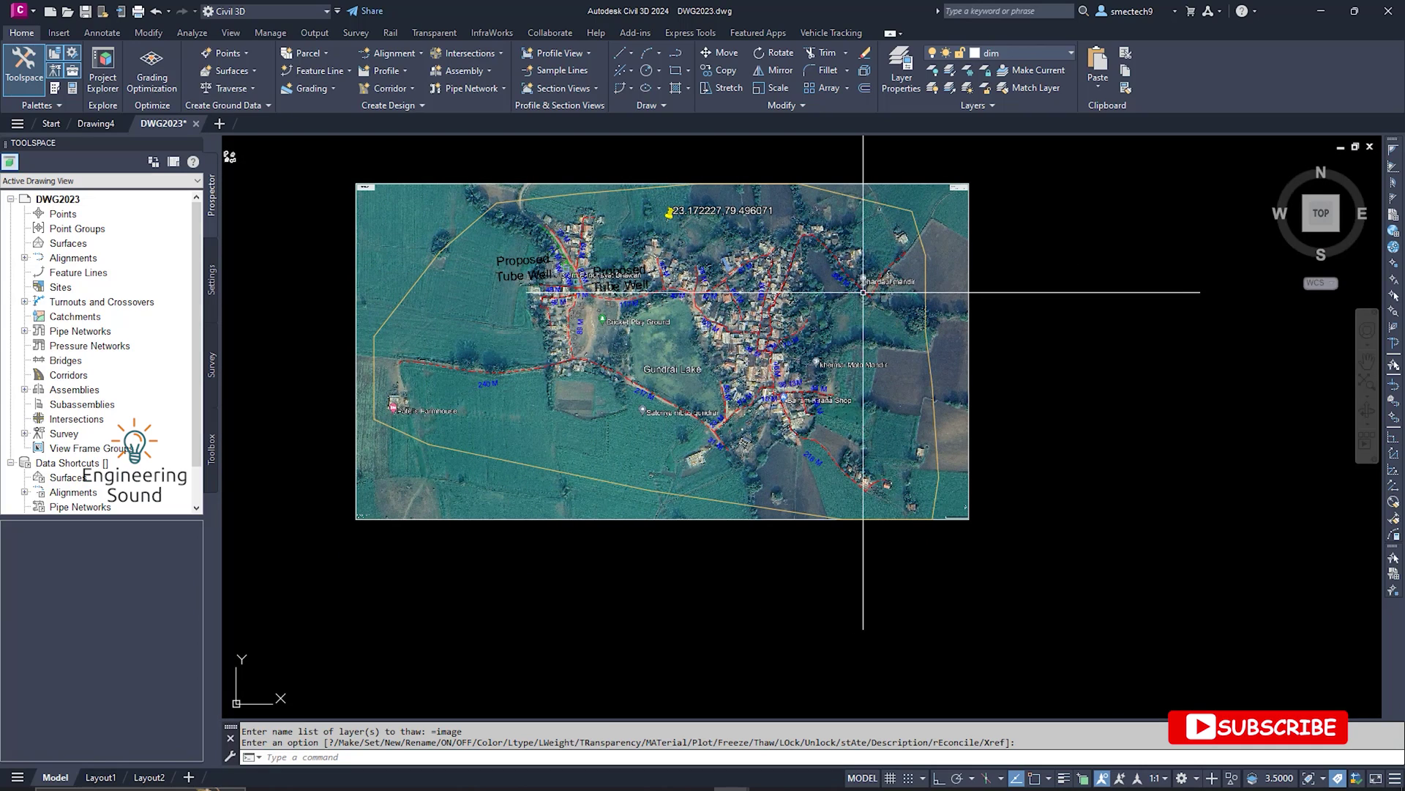
pyautogui.click(1321, 10)
pyautogui.click(365, 161)
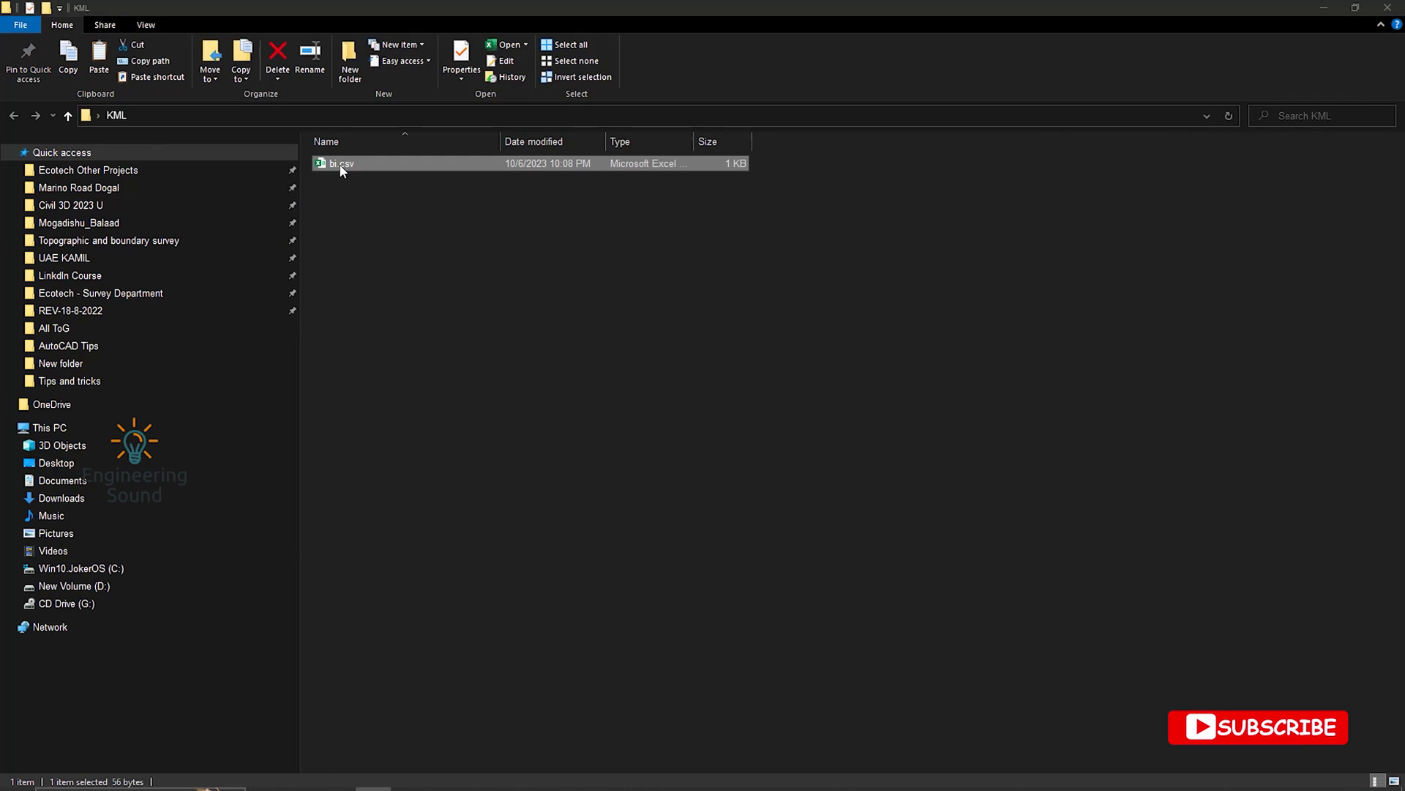
# Open bi.csv in Excel to check points a and b, then close it.
pyautogui.doubleClick(341, 164)
pyautogui.click(710, 445)
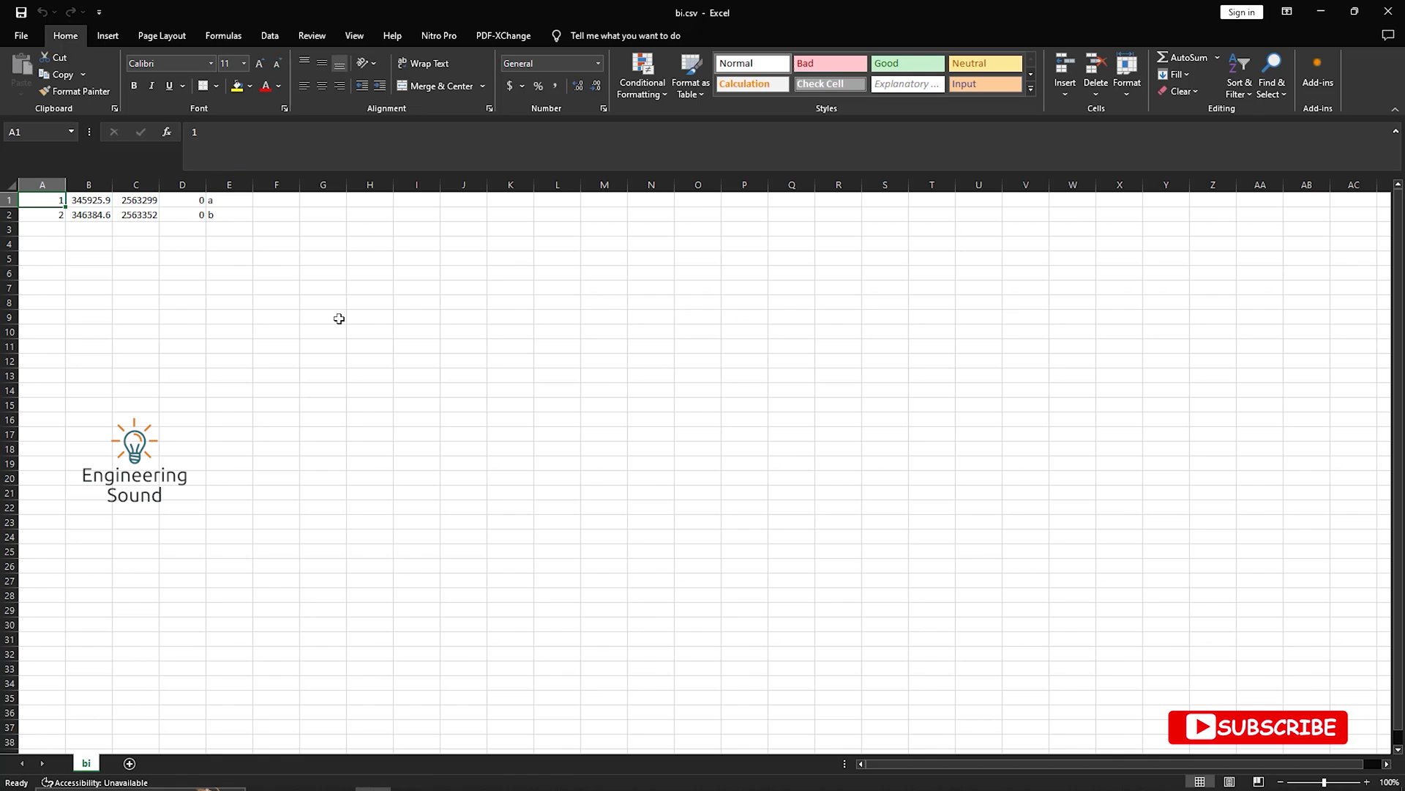
pyautogui.click(1399, 13)
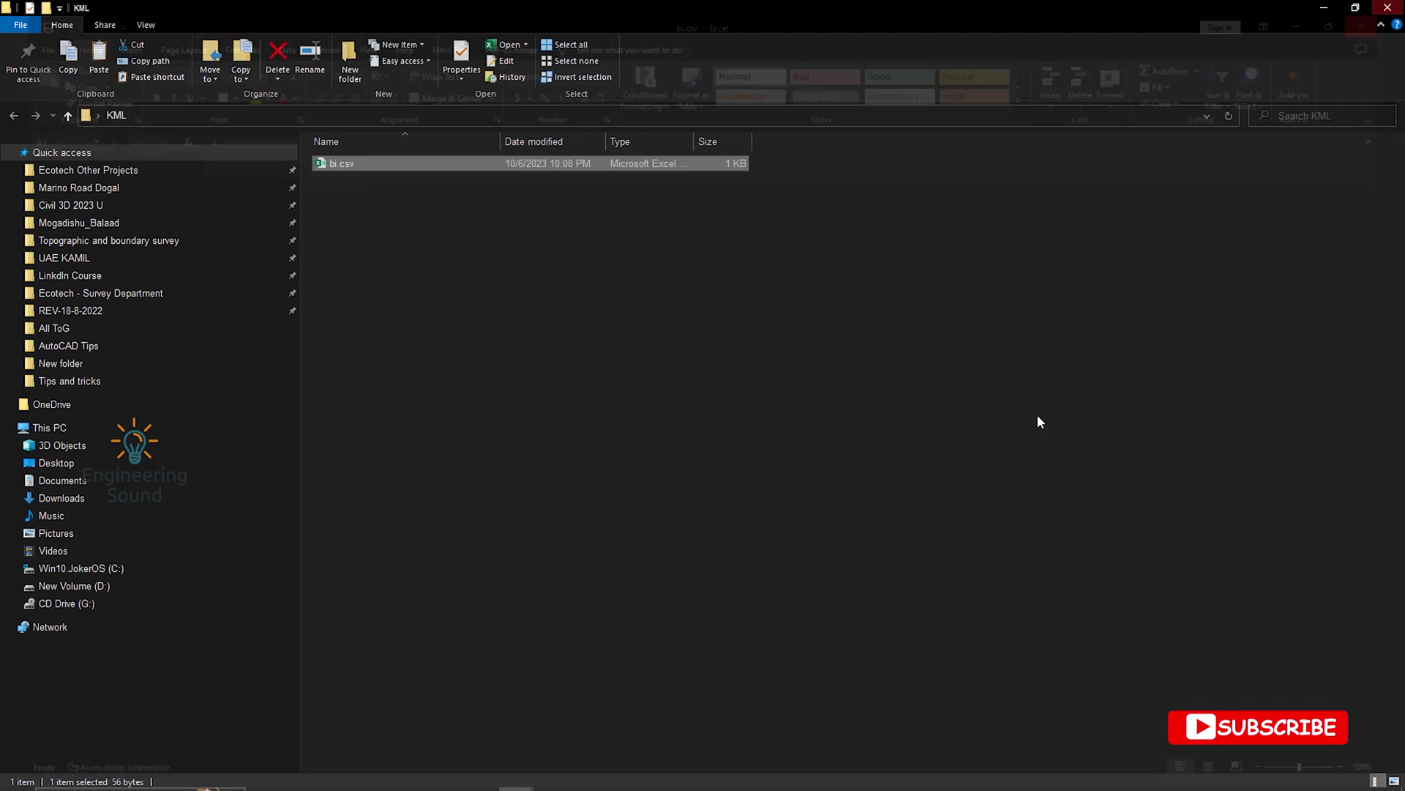
# Start new drawing Drawing6 in Civil 3D, closing Drawing5 without saving.
pyautogui.click(915, 778)
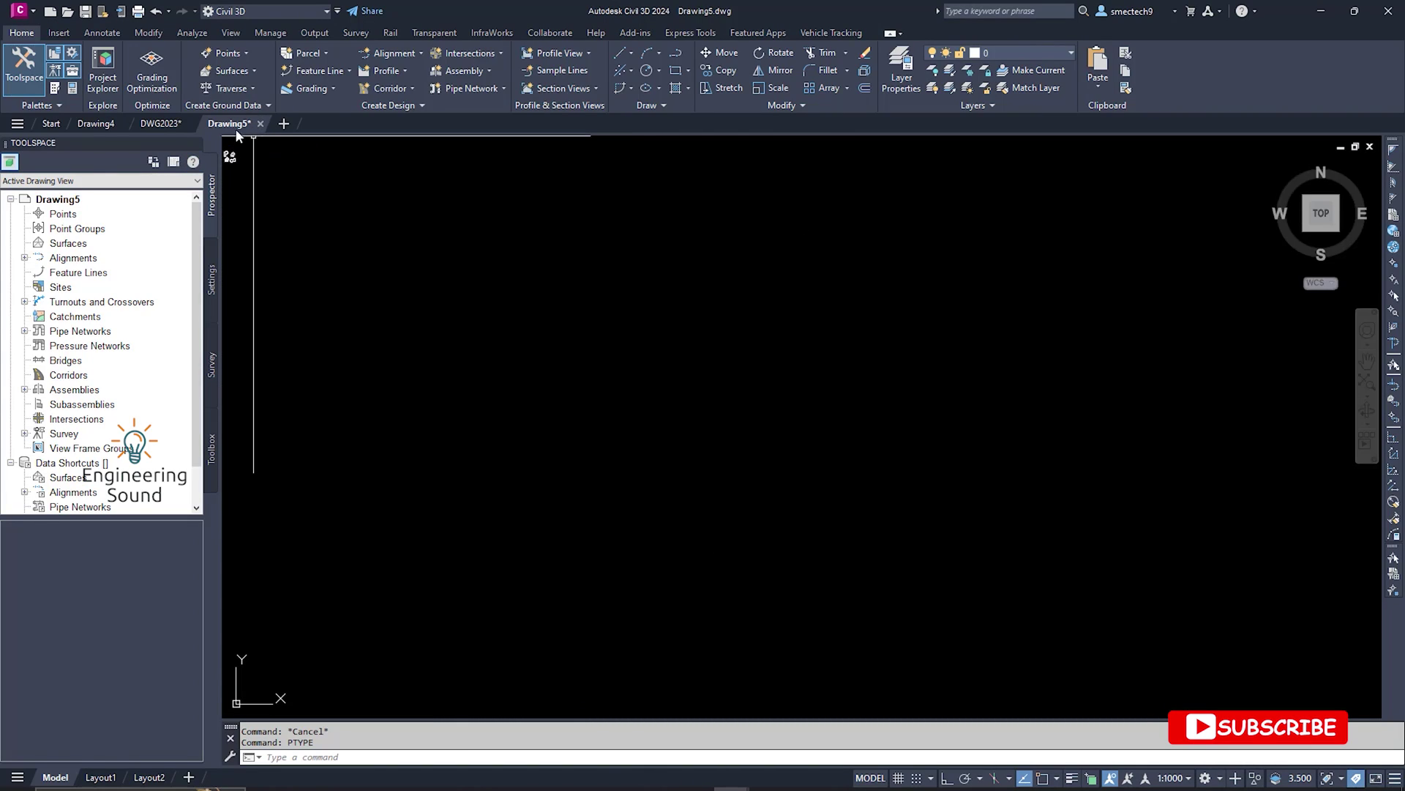
pyautogui.click(285, 124)
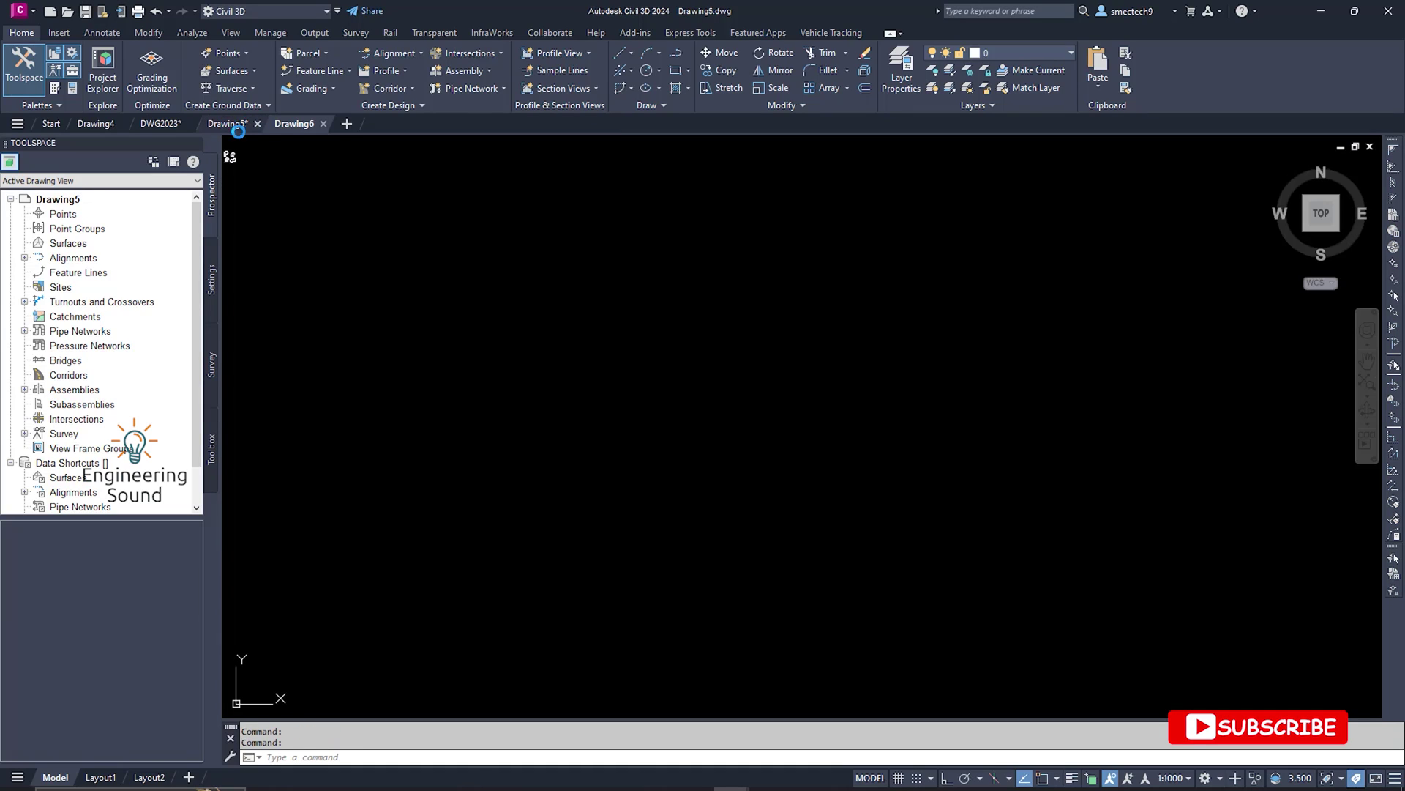
pyautogui.click(679, 434)
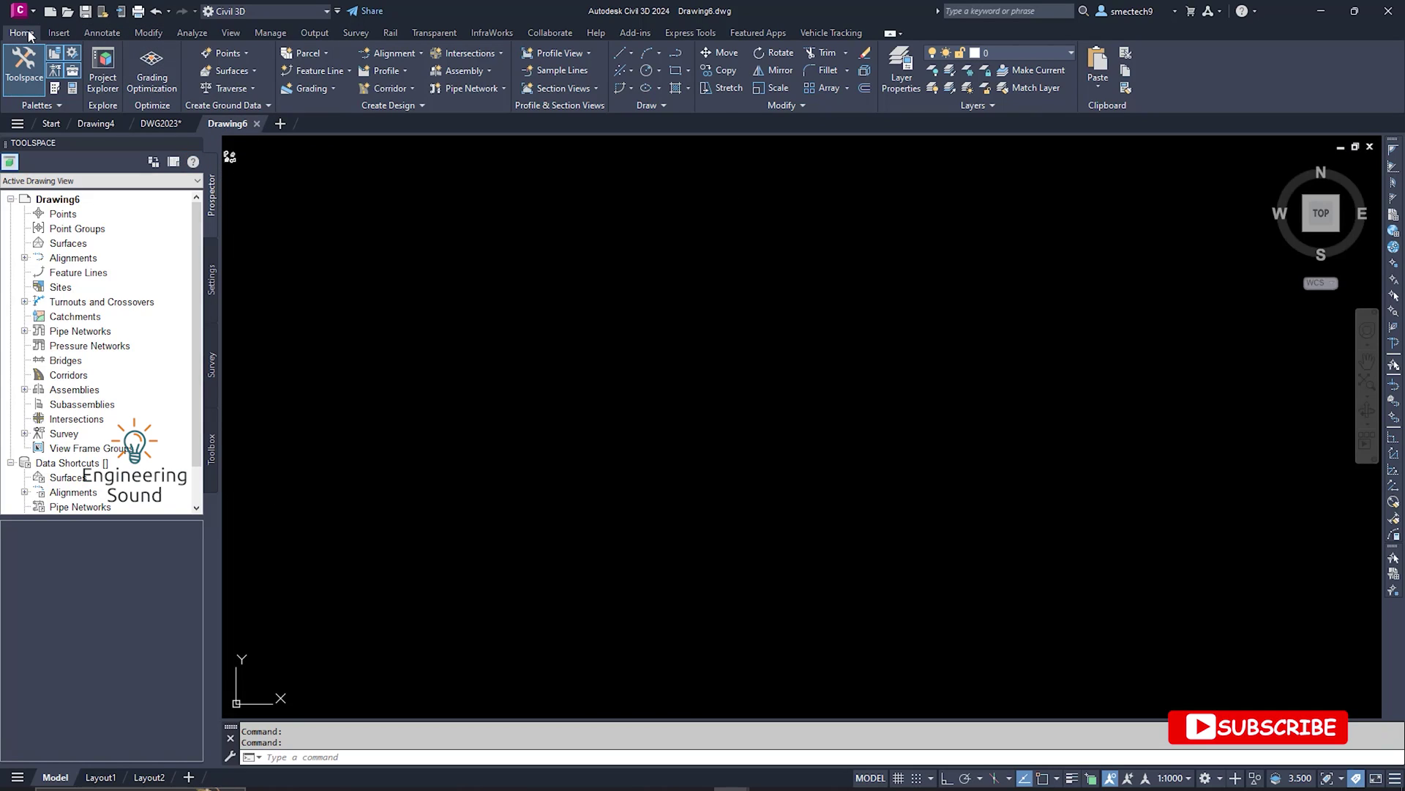
# Import bi.csv's points via Import Points using the PENZD (comma delimited) format.
pyautogui.click(246, 54)
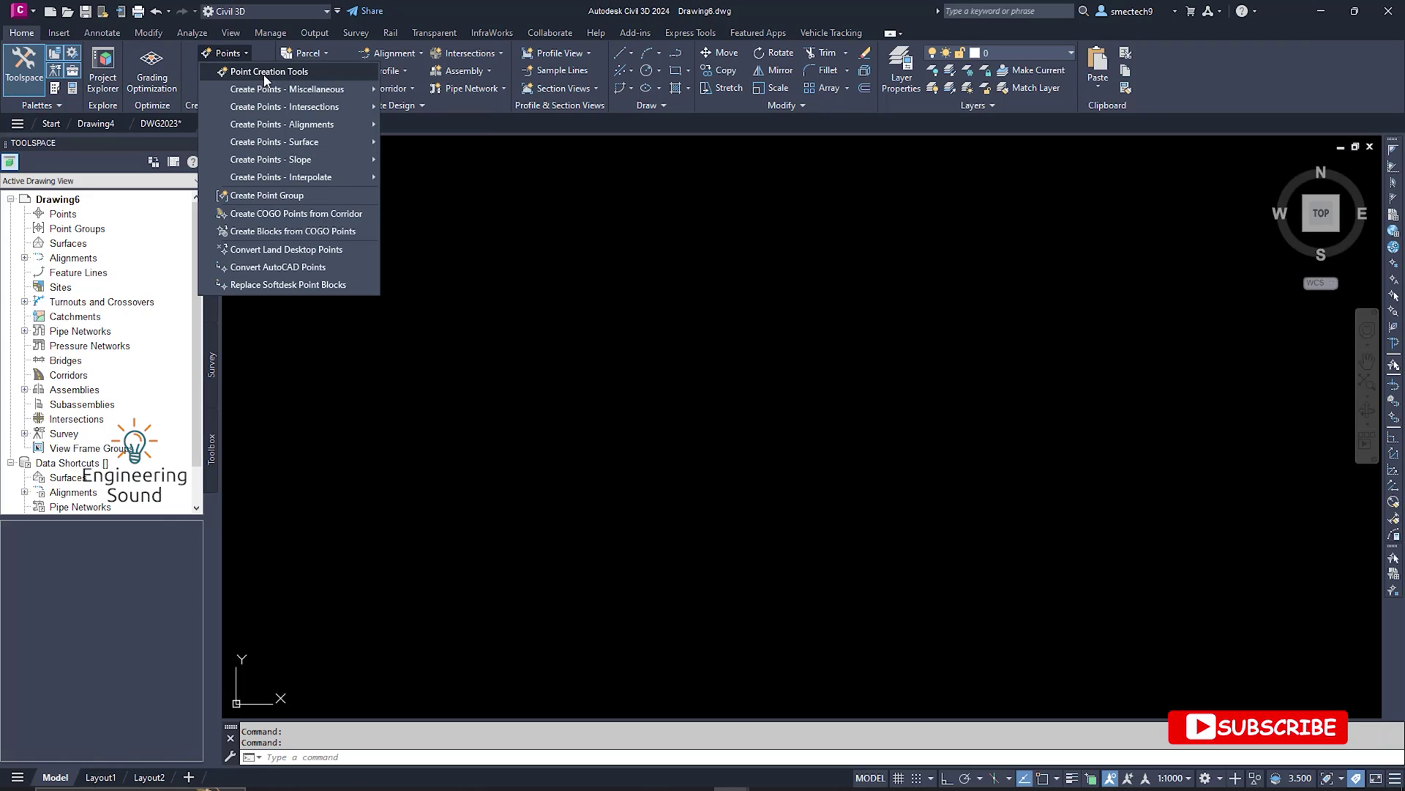
pyautogui.click(265, 73)
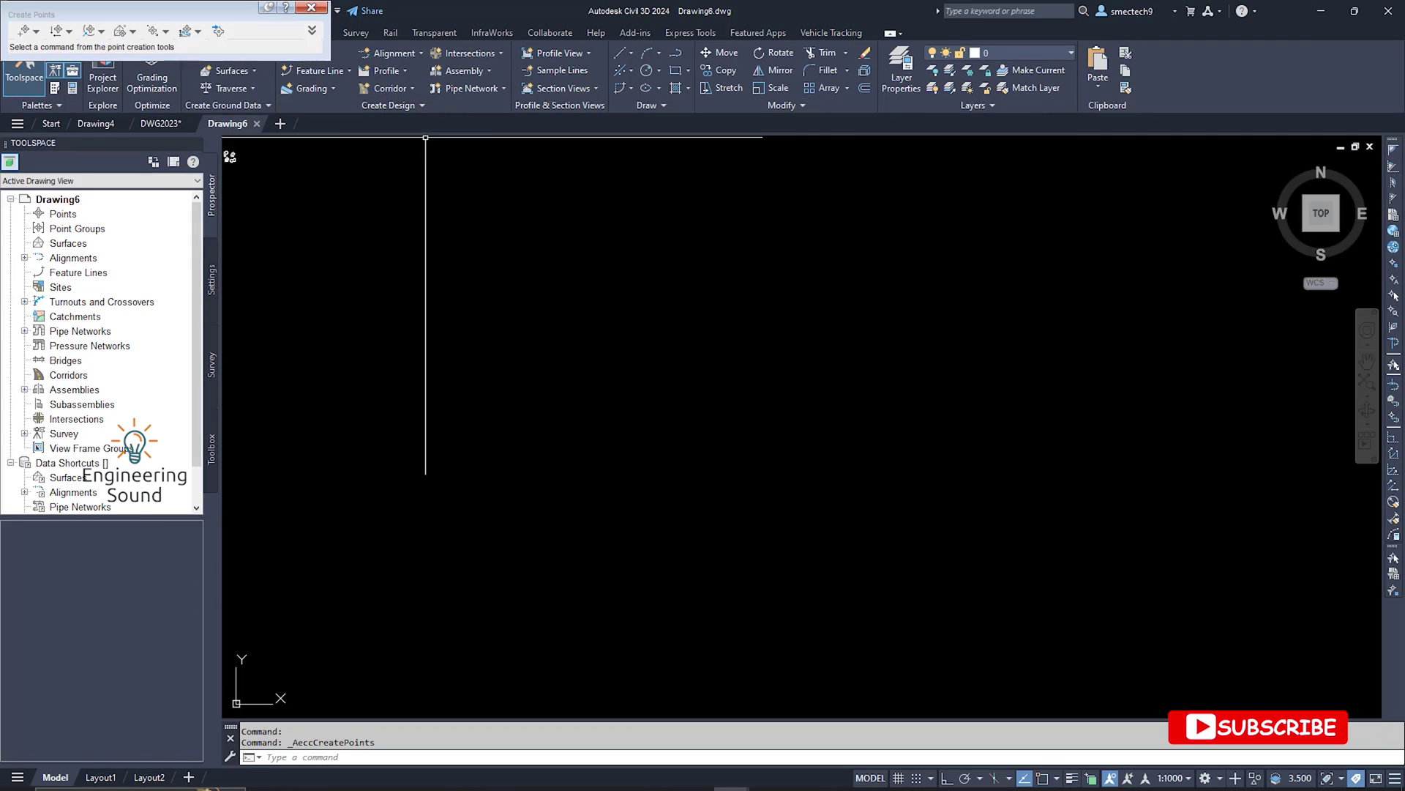
pyautogui.click(218, 30)
pyautogui.click(898, 144)
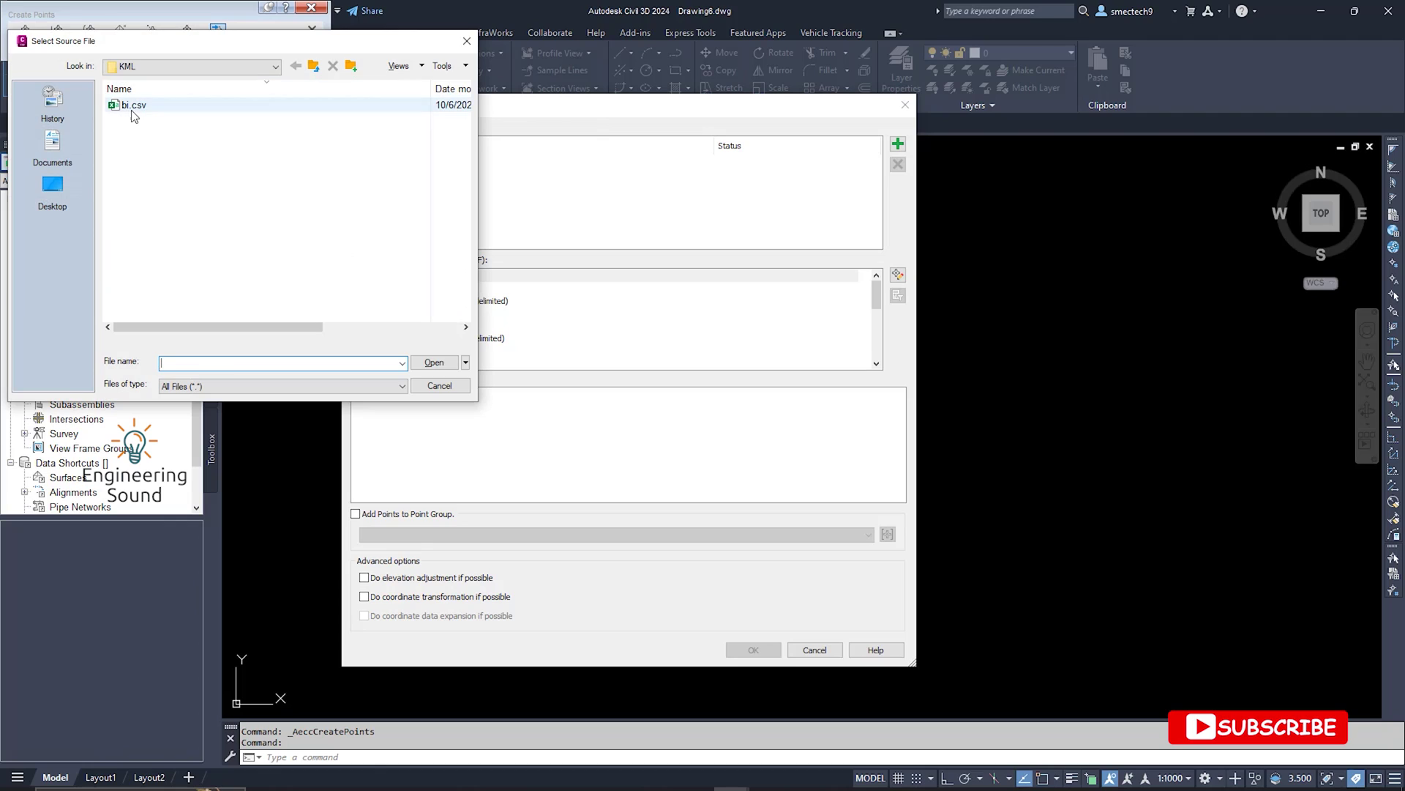
pyautogui.click(141, 107)
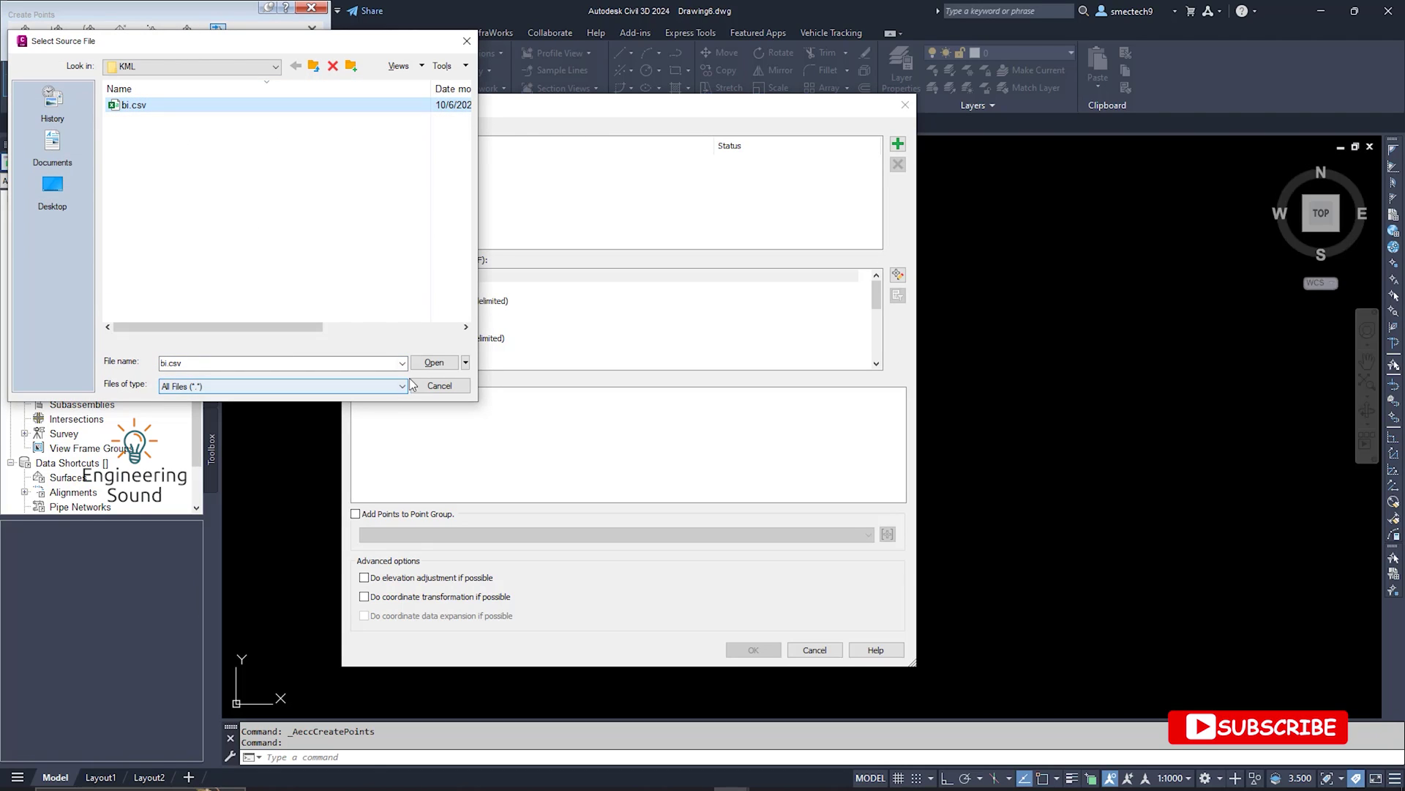
pyautogui.click(433, 363)
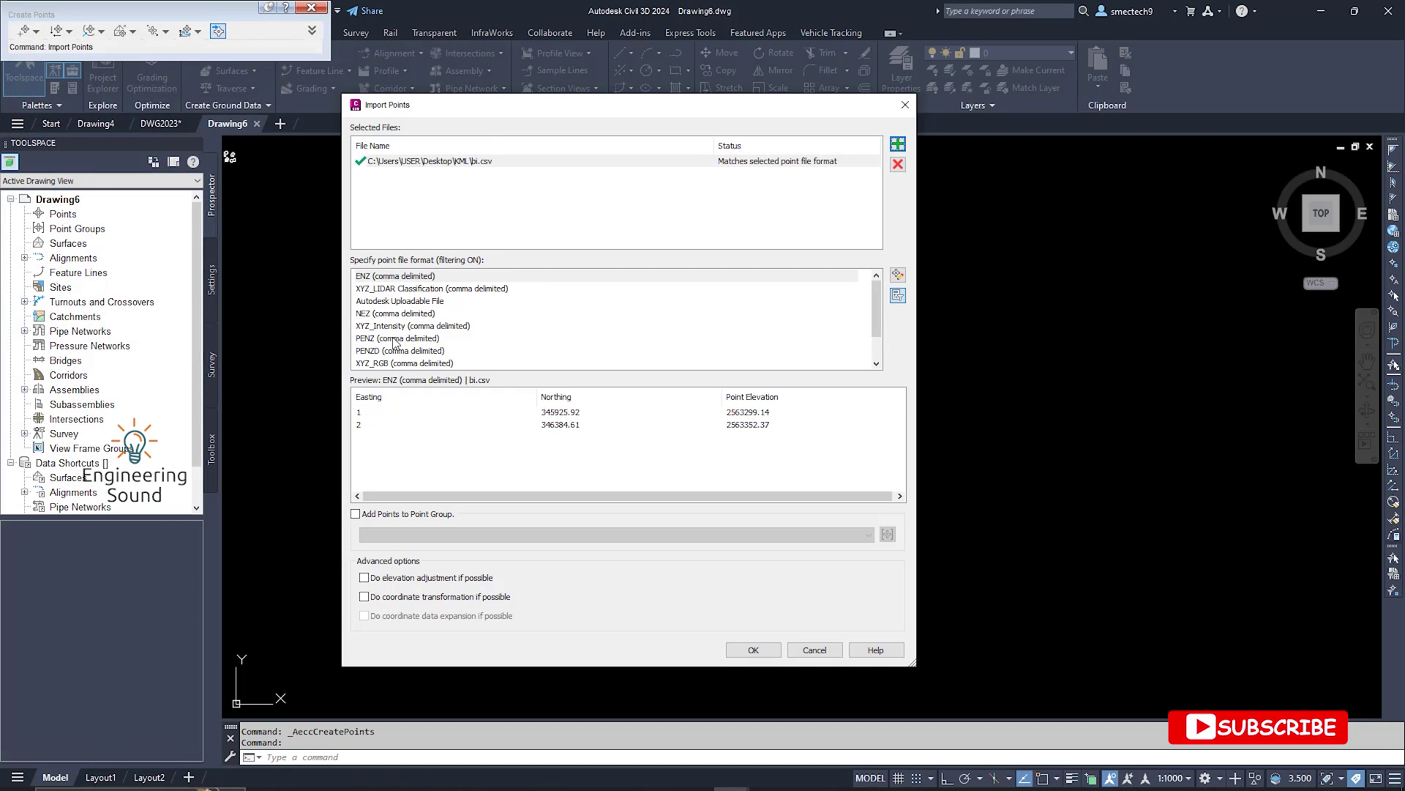
pyautogui.click(392, 352)
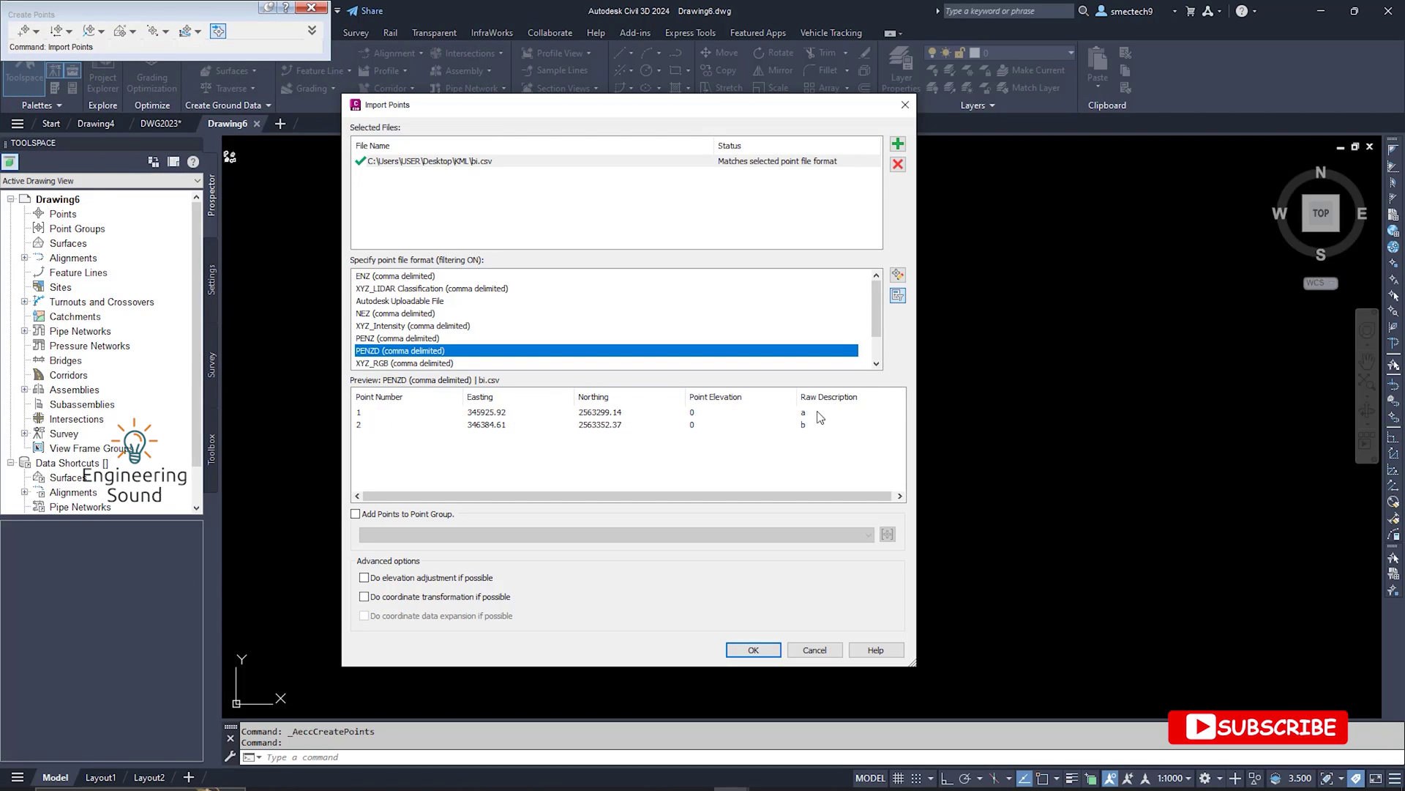
pyautogui.click(754, 650)
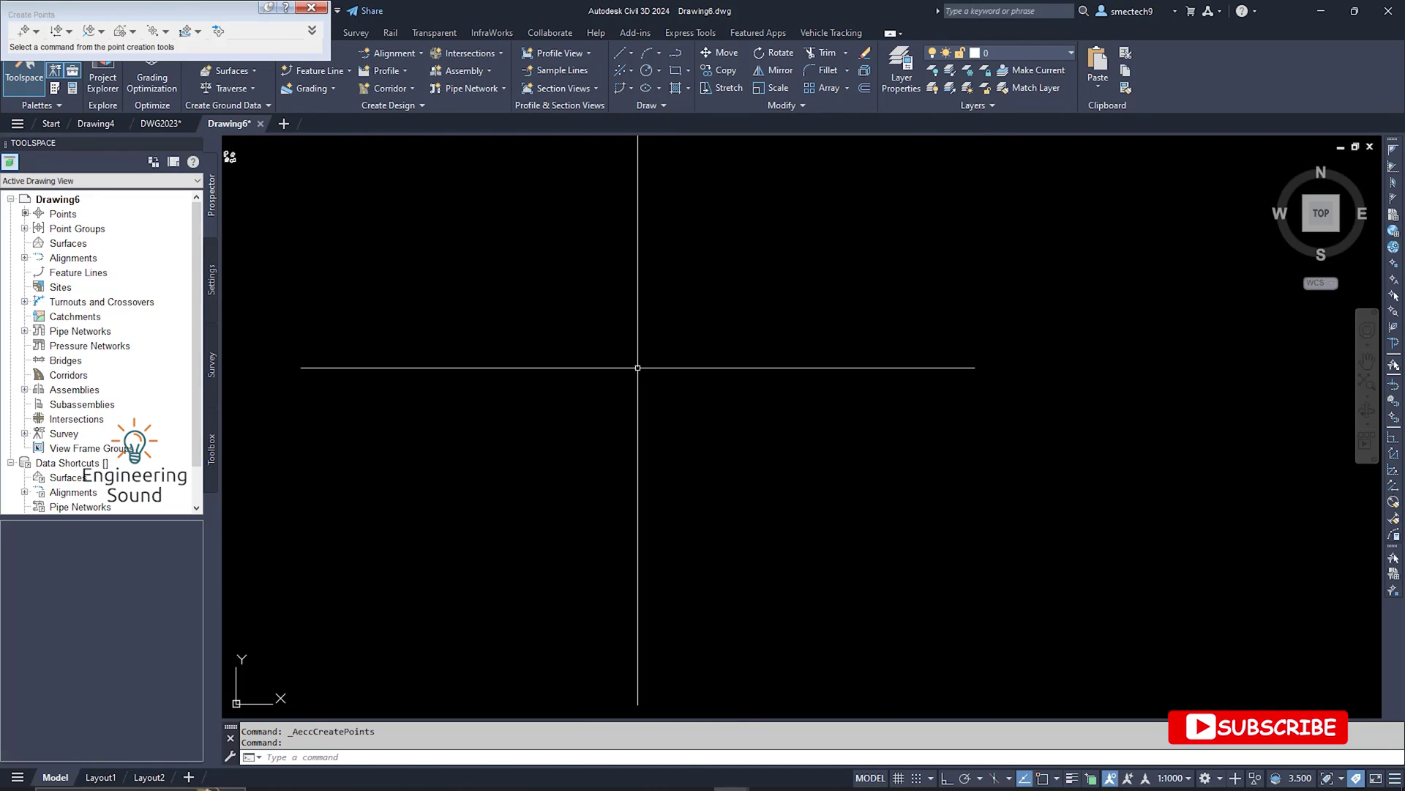
# Zoom to extents so both imported points a and b are in view.
pyautogui.press('Return')
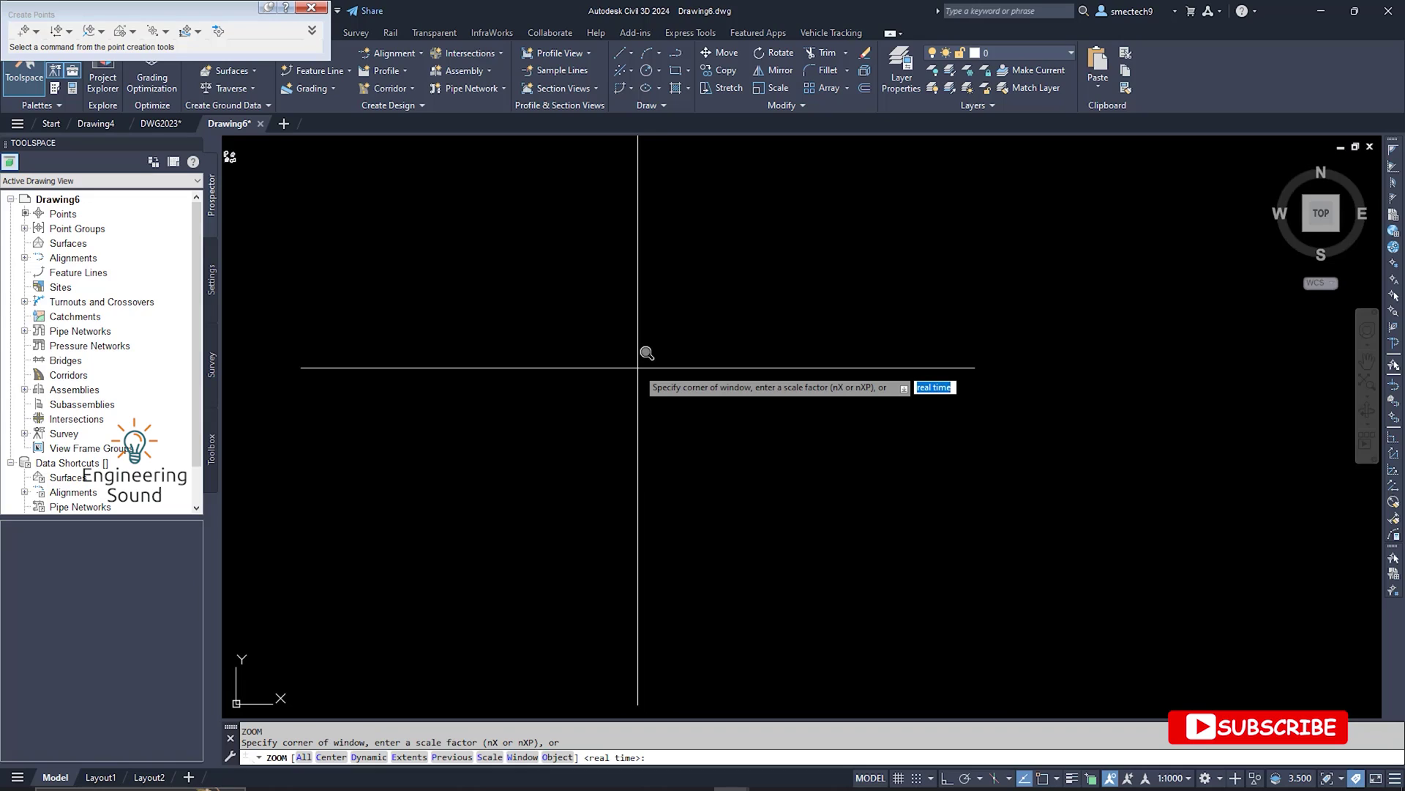
pyautogui.press('Escape')
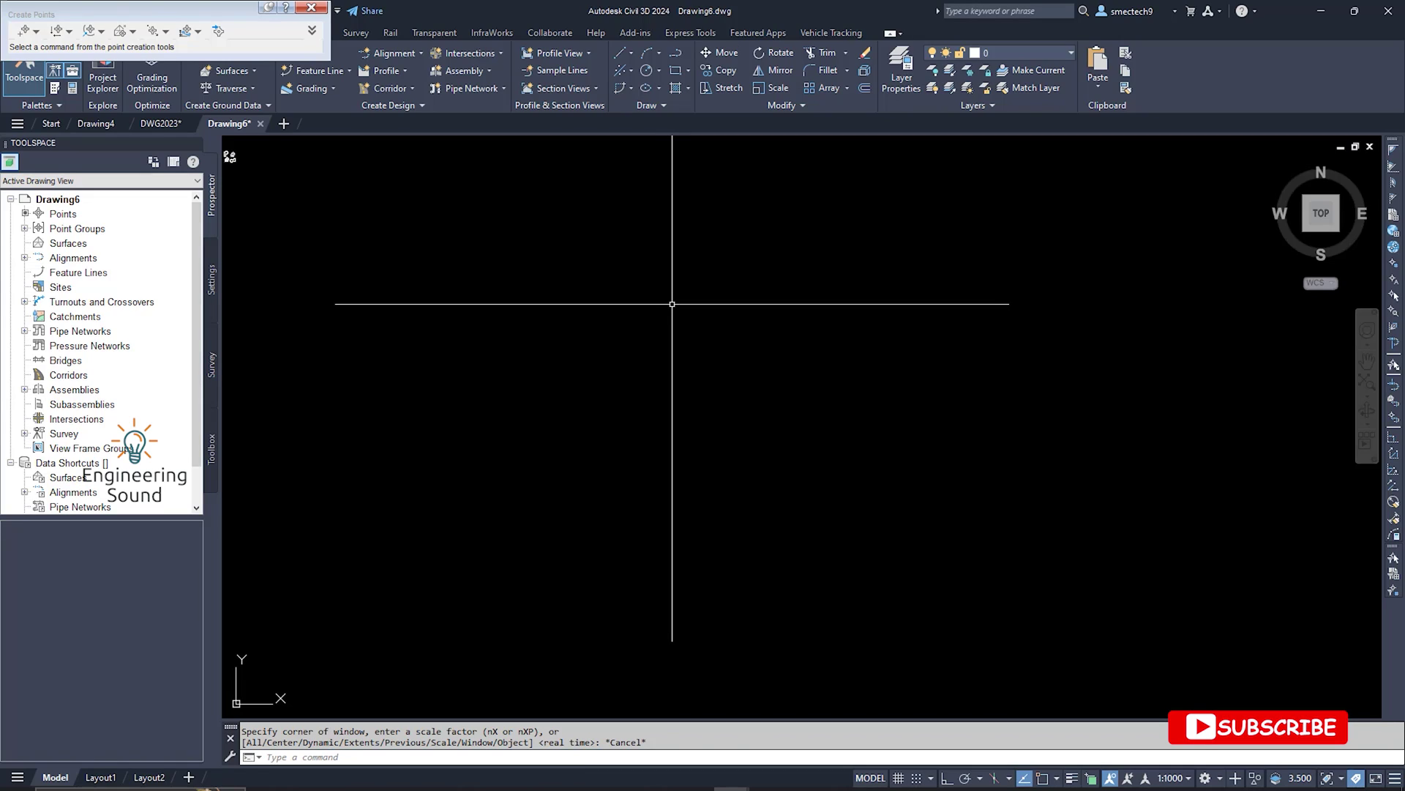
pyautogui.middleClick(554, 407)
pyautogui.middleClick(555, 407)
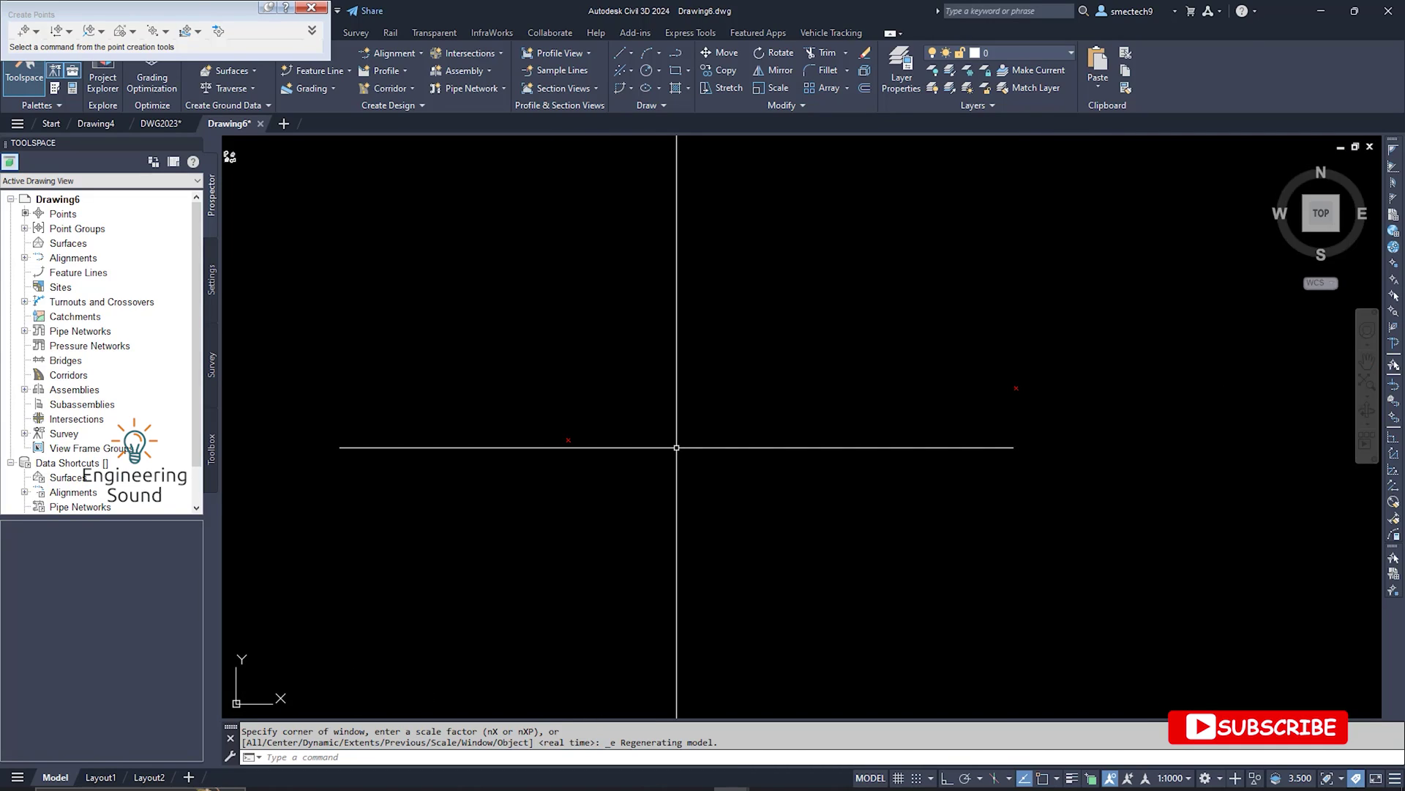
# Apply a boxed cross point display style with PTYPE and recentre the points.
pyautogui.write('Pty')
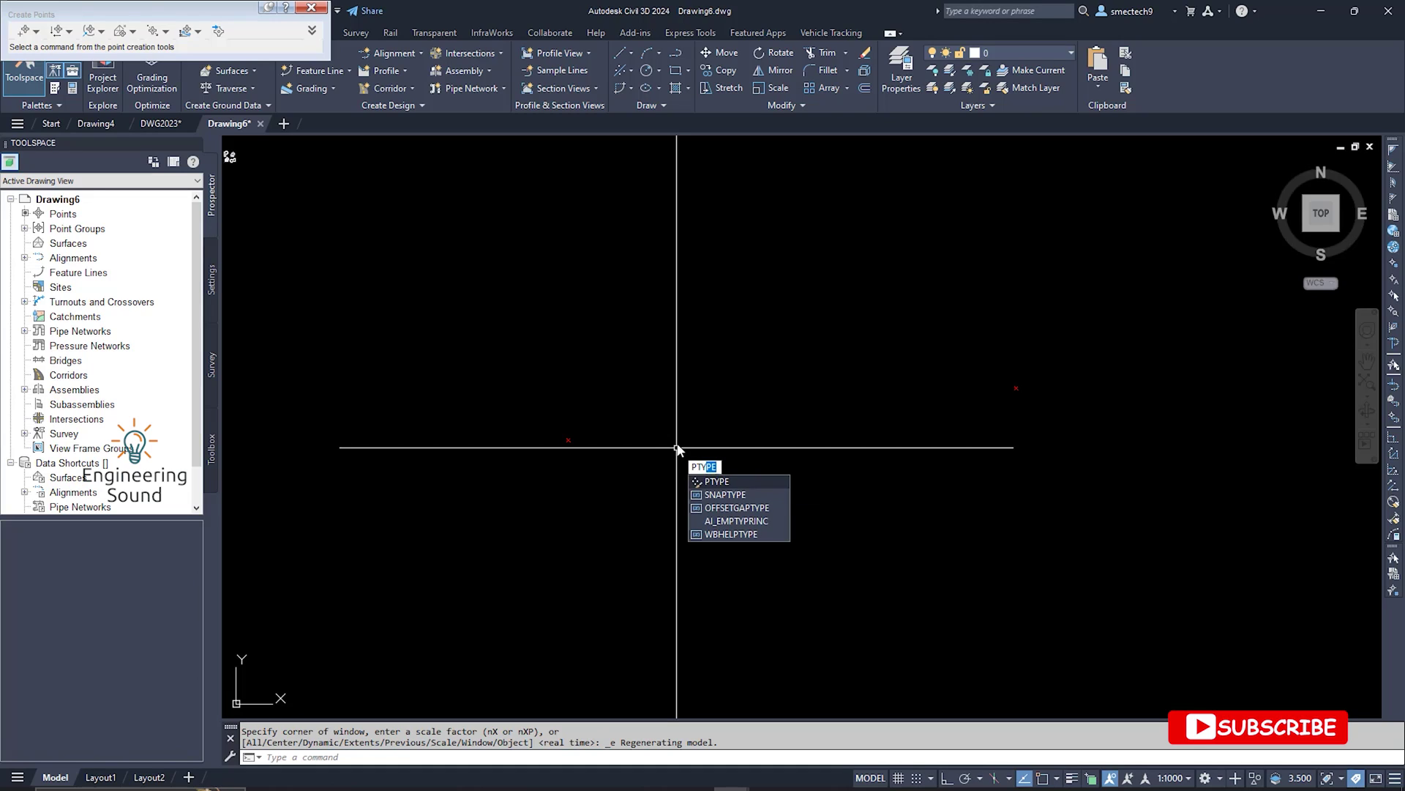
pyautogui.press('Return')
pyautogui.click(703, 390)
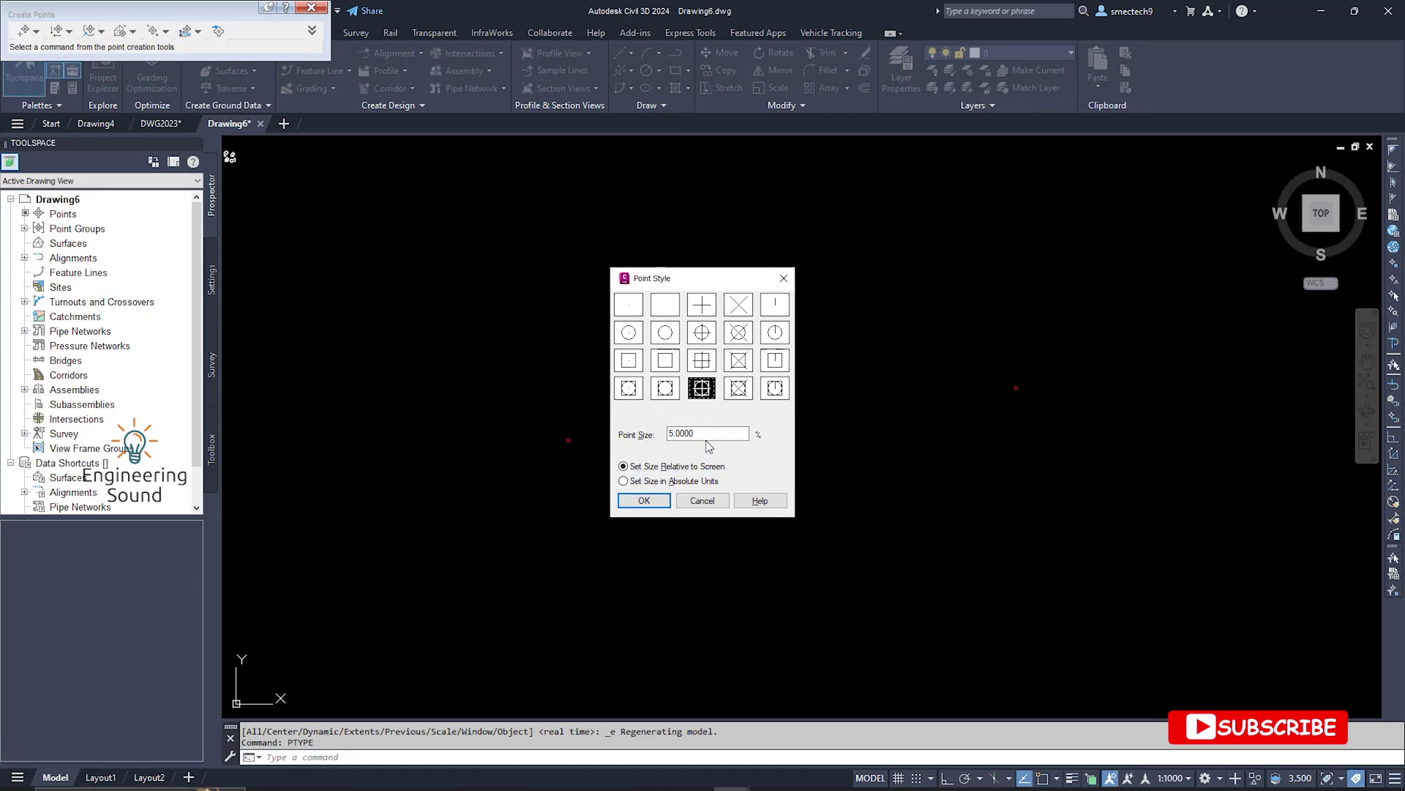
pyautogui.click(642, 502)
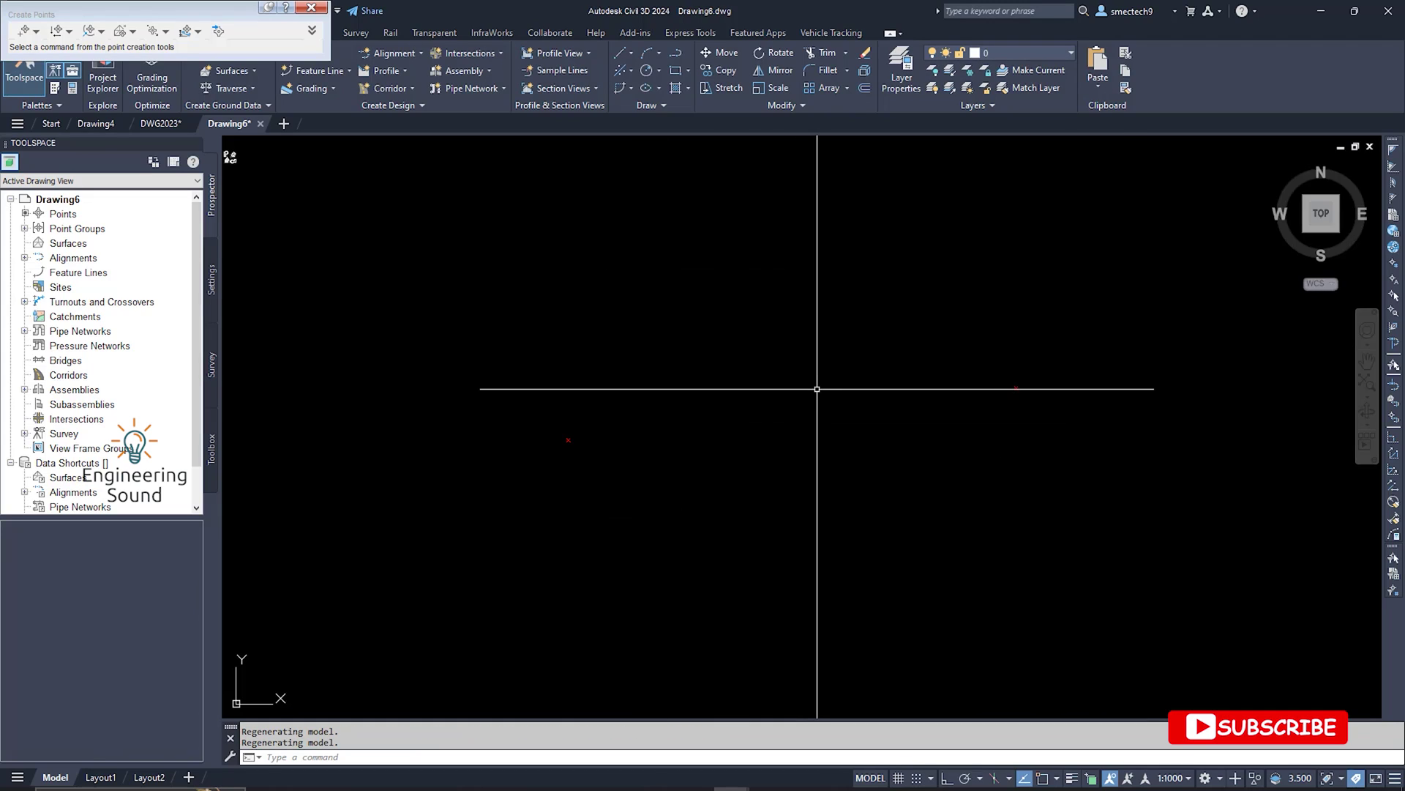
pyautogui.moveTo(624, 422)
pyautogui.mouseDown(button='middle')
pyautogui.moveTo(759, 447)
pyautogui.moveTo(697, 442)
pyautogui.mouseUp(button='middle')
pyautogui.scroll(-4, 698, 443)
# In DWG2023, freeze the 'image' layer to hide the aerial photo.
pyautogui.click(311, 7)
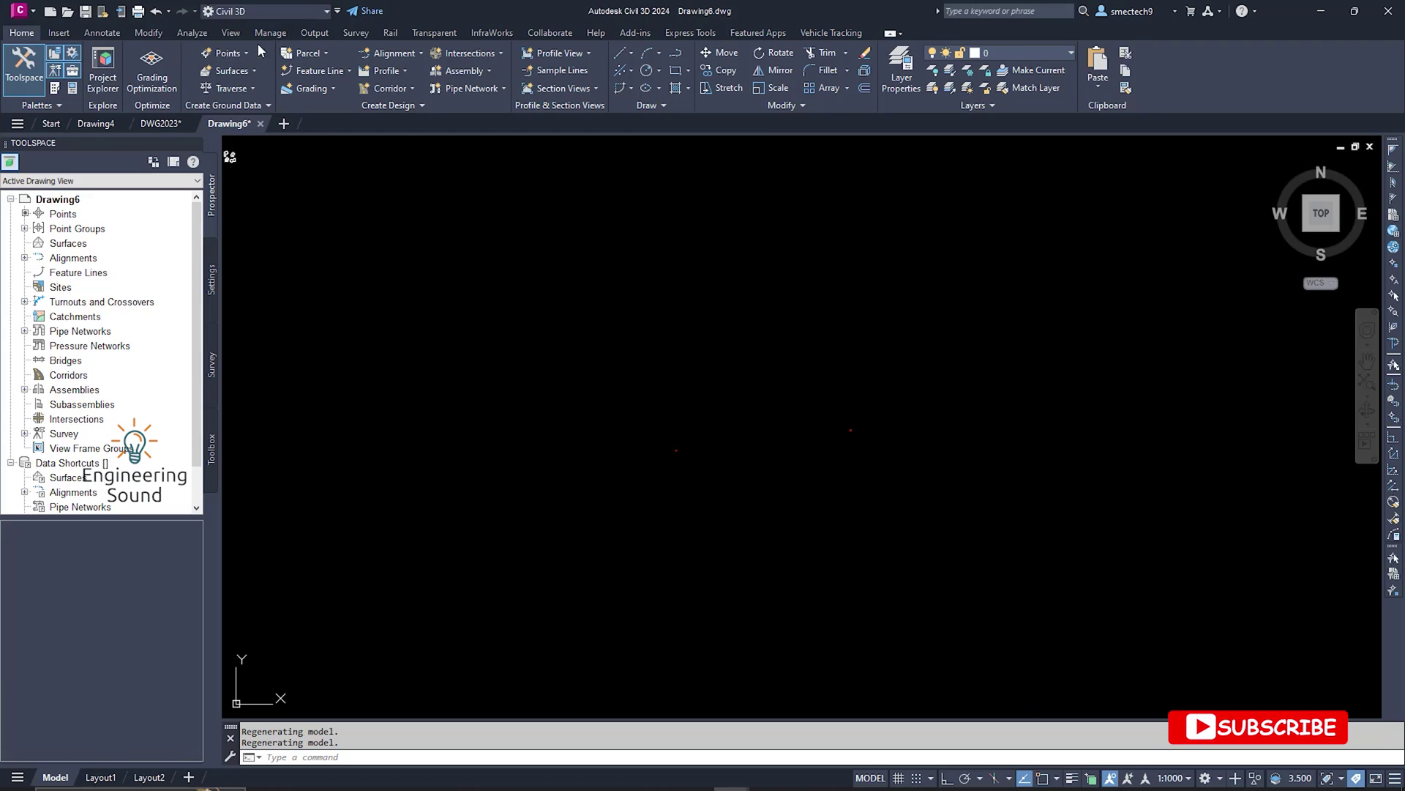
pyautogui.click(154, 123)
pyautogui.click(982, 309)
pyautogui.click(966, 189)
pyautogui.moveTo(958, 469); pyautogui.dragTo(1061, 402, button='middle')
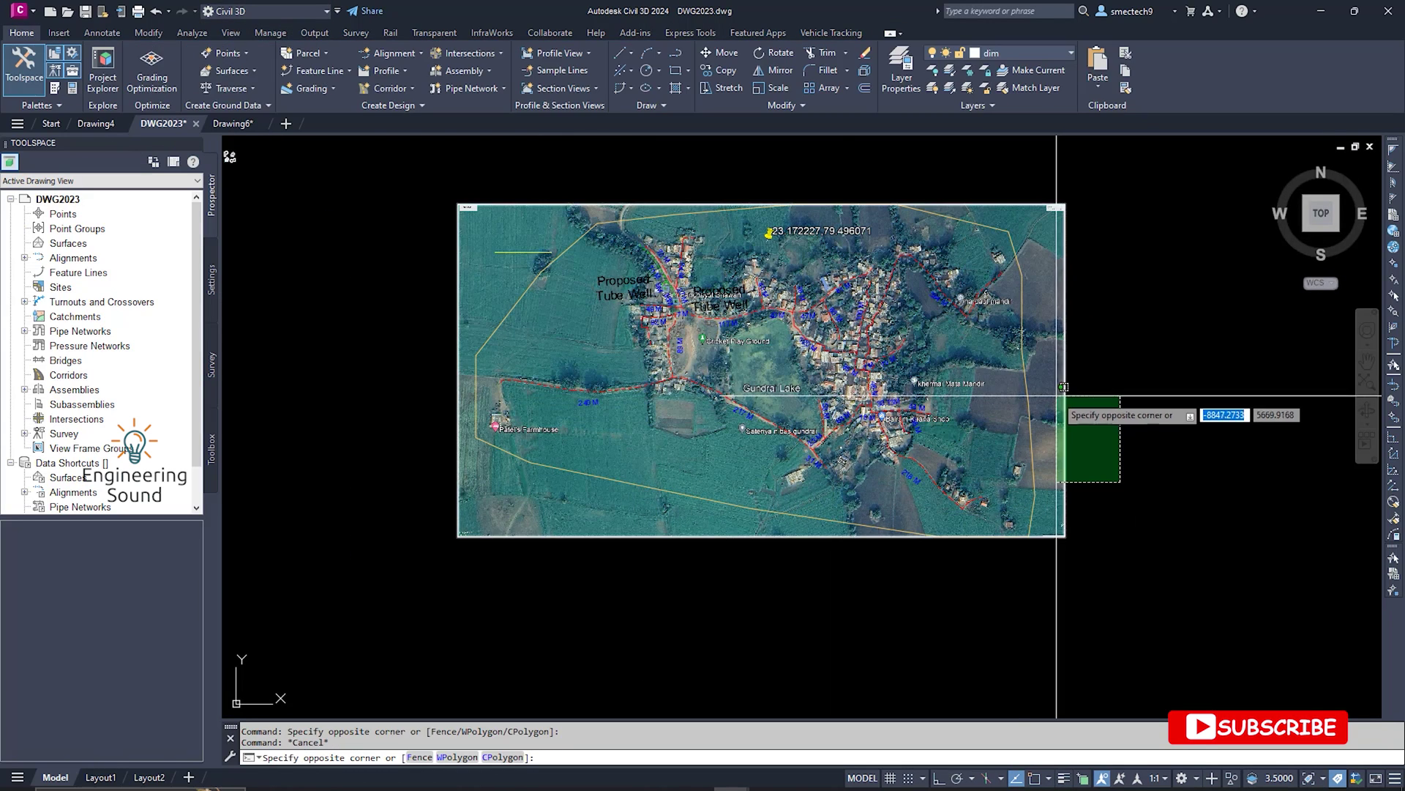
pyautogui.click(29, 35)
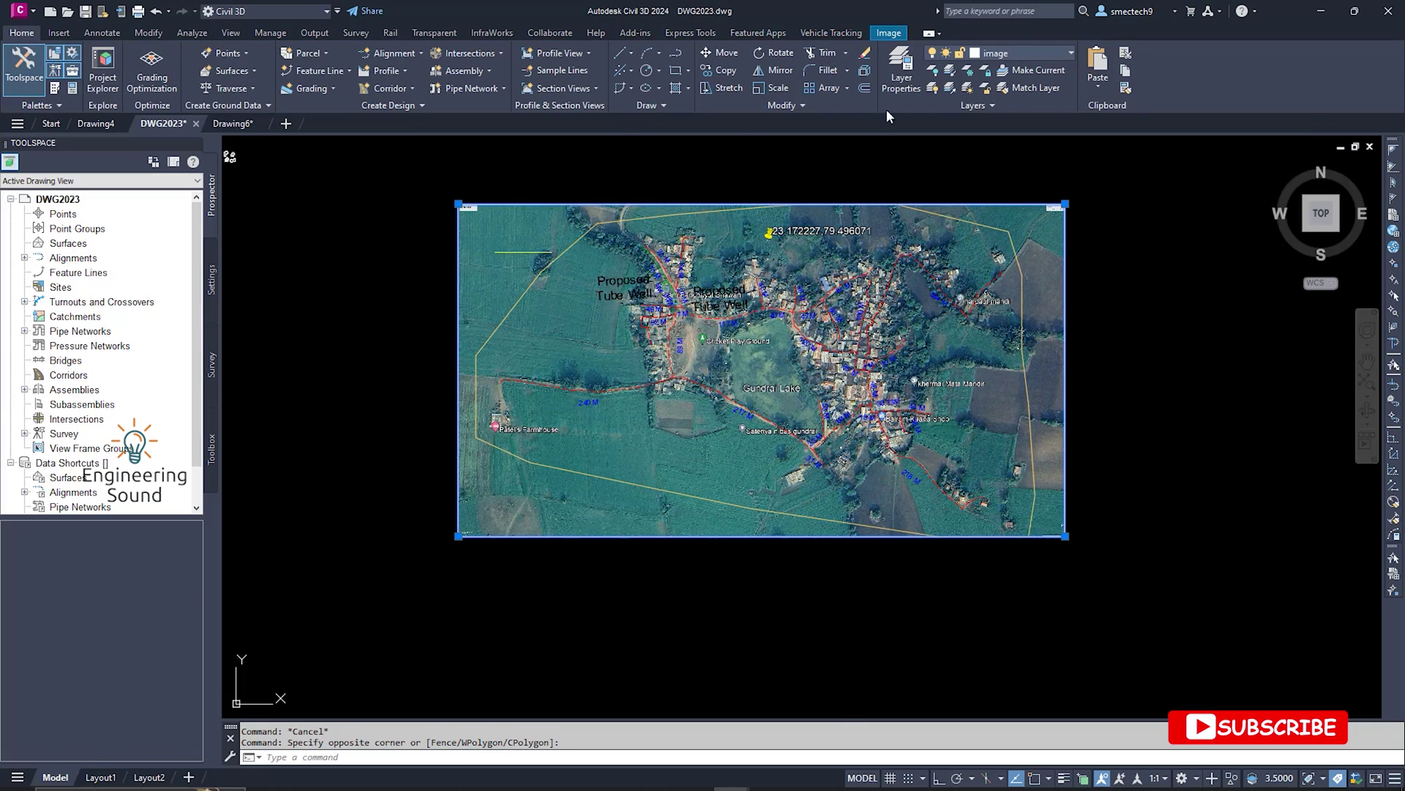
pyautogui.click(1000, 54)
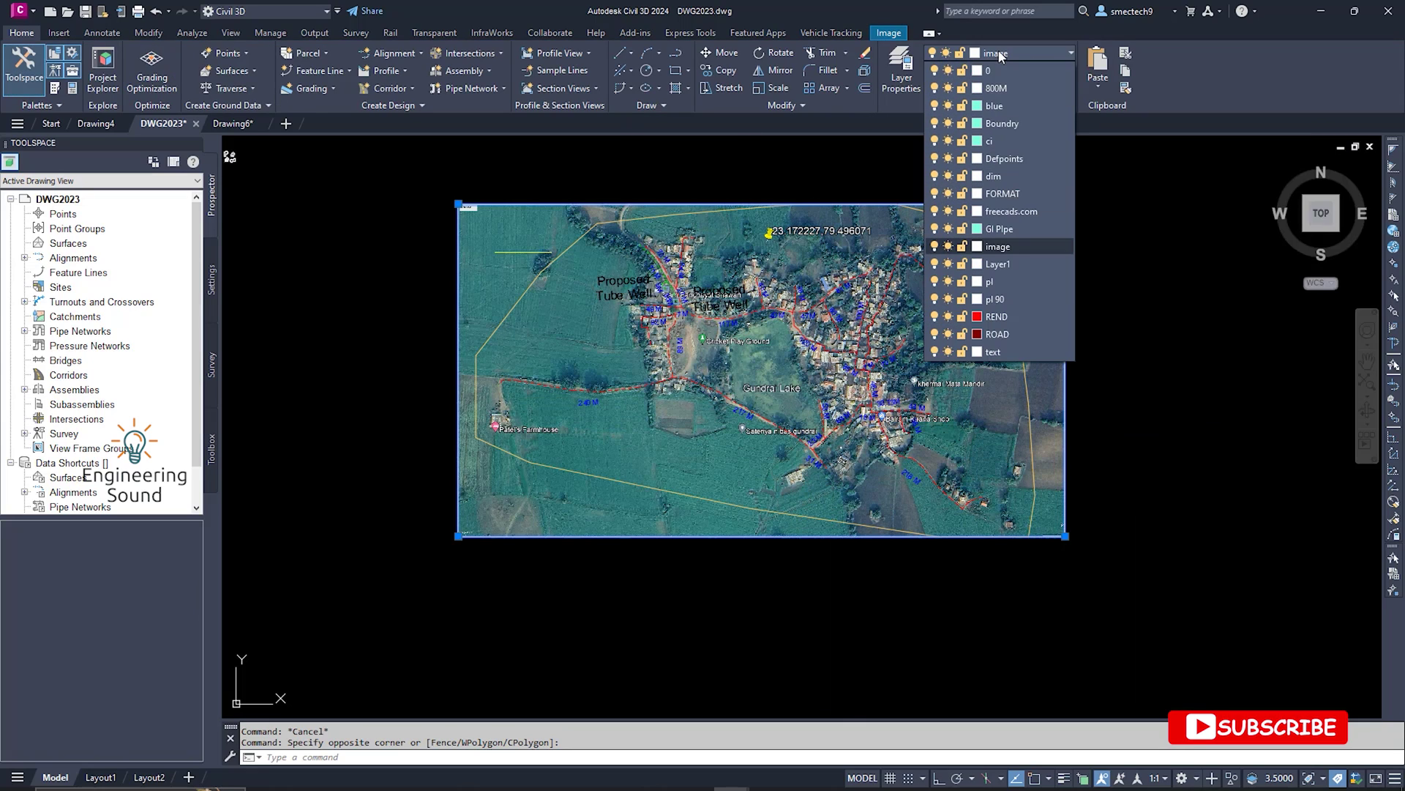
pyautogui.click(948, 247)
pyautogui.press('Escape')
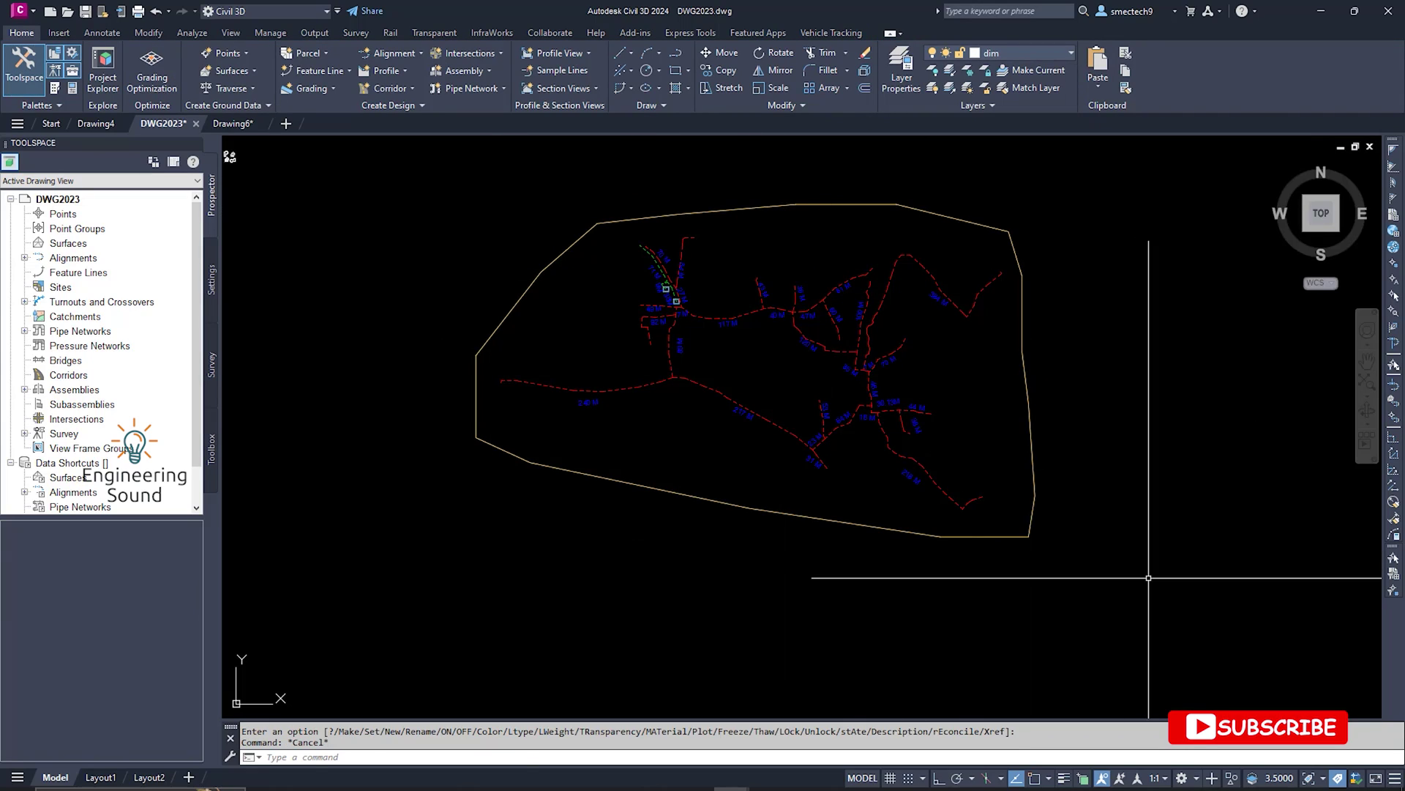
# Copy all boundary and pipe linework to the clipboard and switch to Drawing6.
pyautogui.click(1153, 571)
pyautogui.click(366, 189)
pyautogui.rightClick(351, 175)
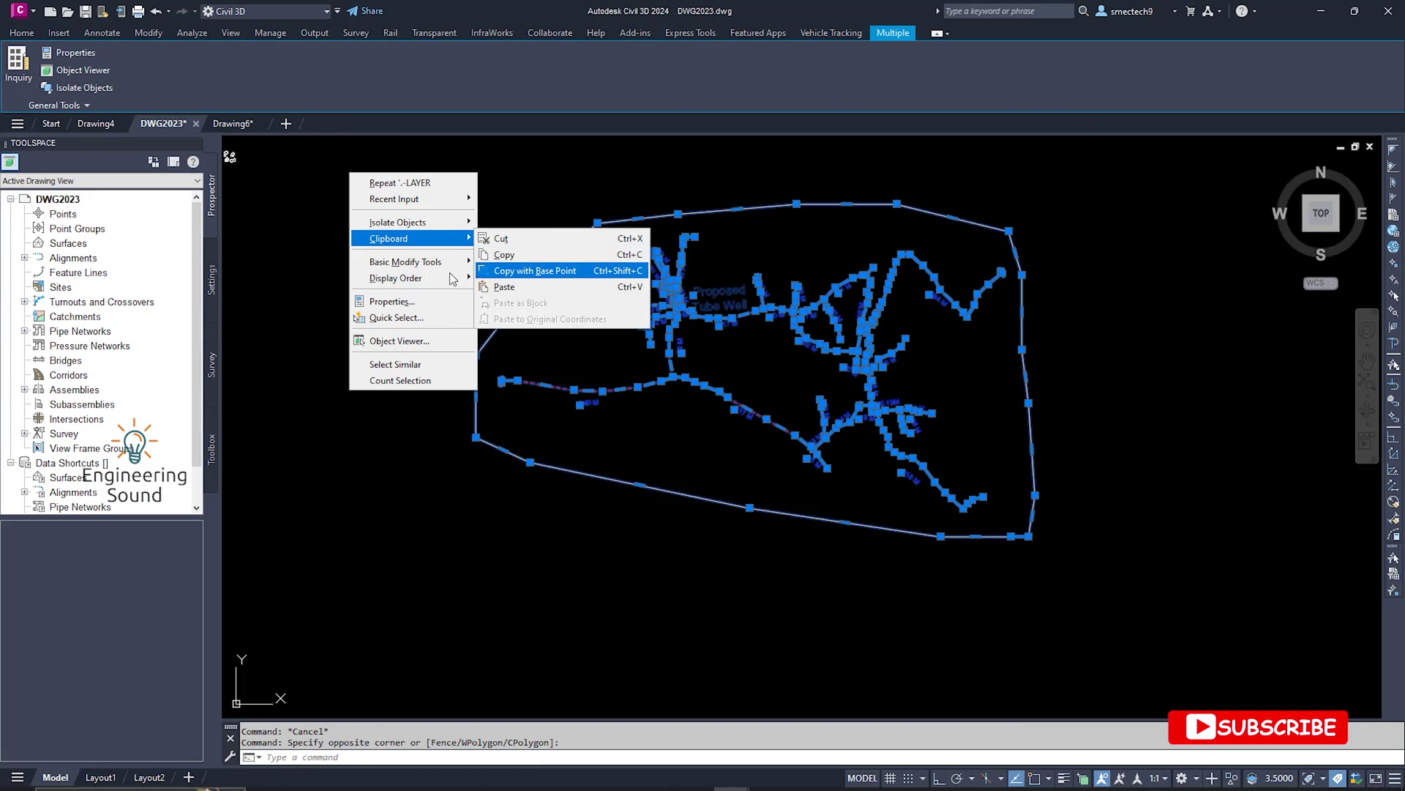
pyautogui.moveTo(439, 247)
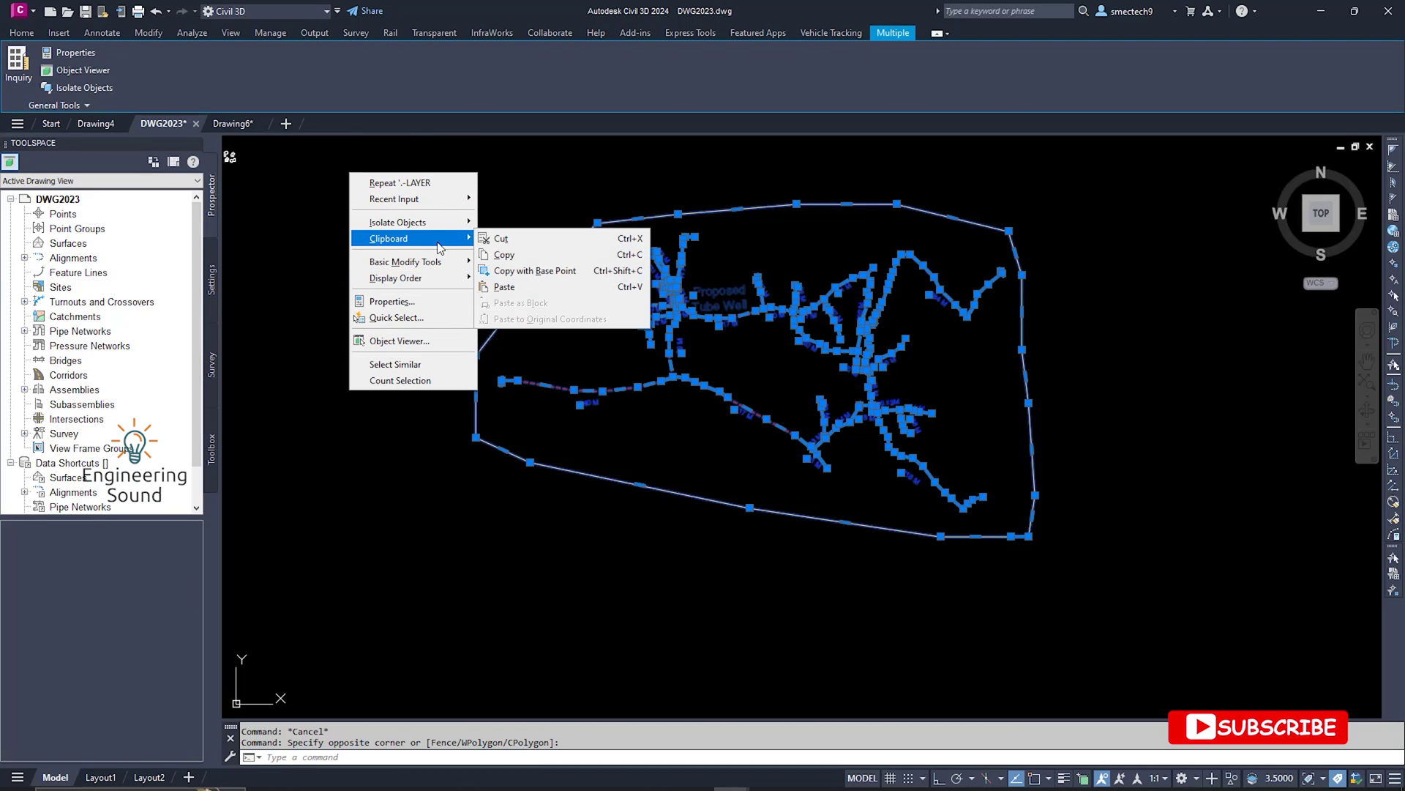
pyautogui.click(505, 255)
pyautogui.hotkey('ctrl', 'Tab')
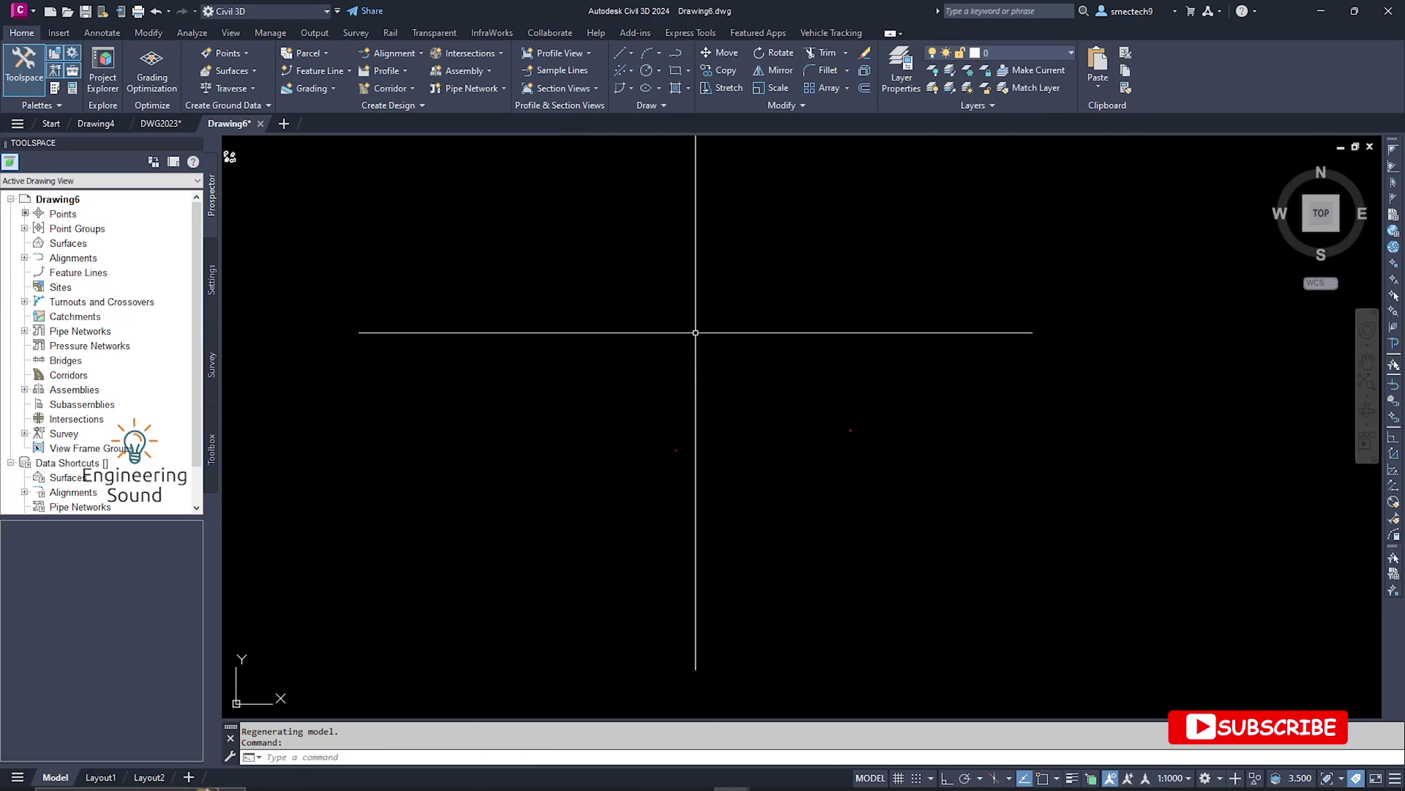
# Paste the copied linework into Drawing6 as a block at a picked insertion point.
pyautogui.rightClick(928, 316)
pyautogui.moveTo(1032, 384)
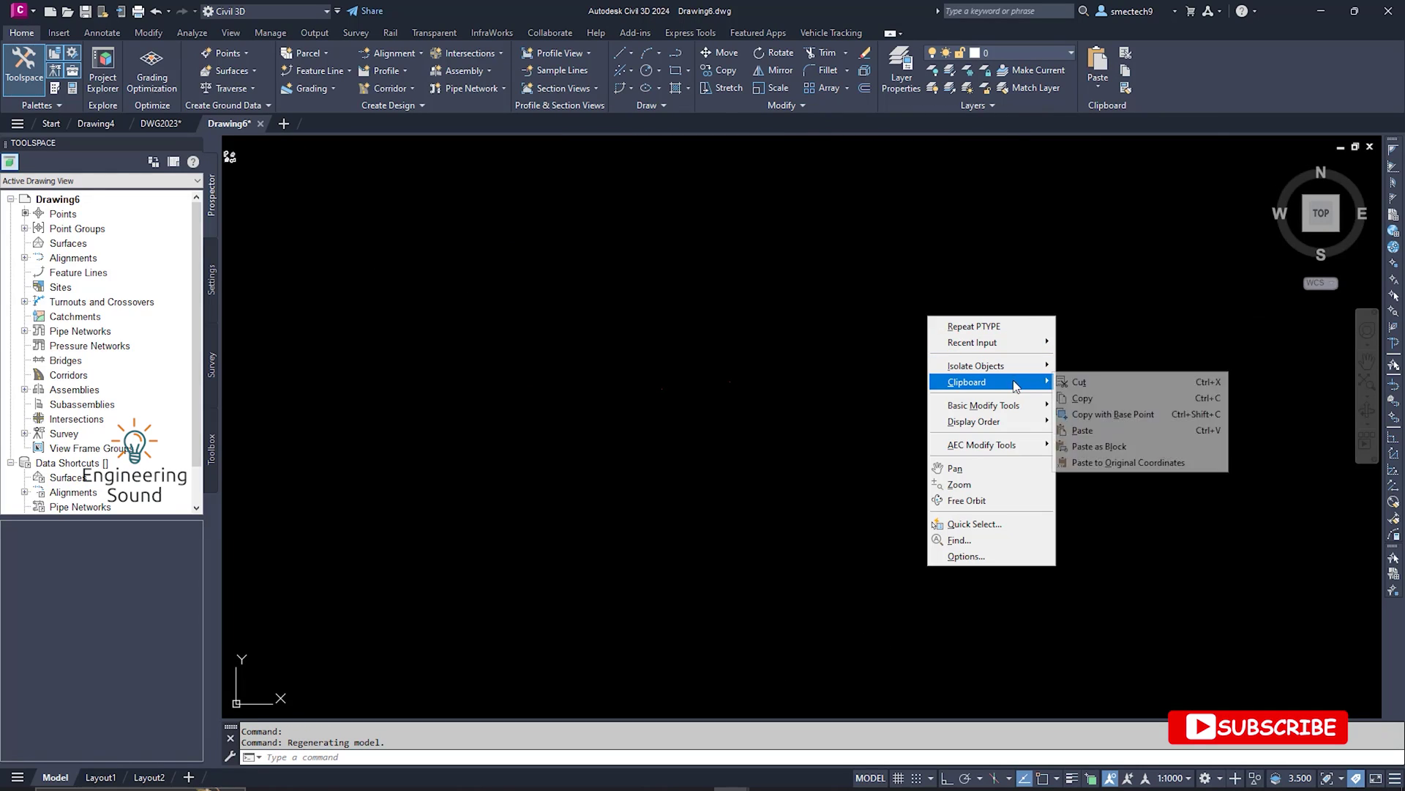
pyautogui.click(1107, 447)
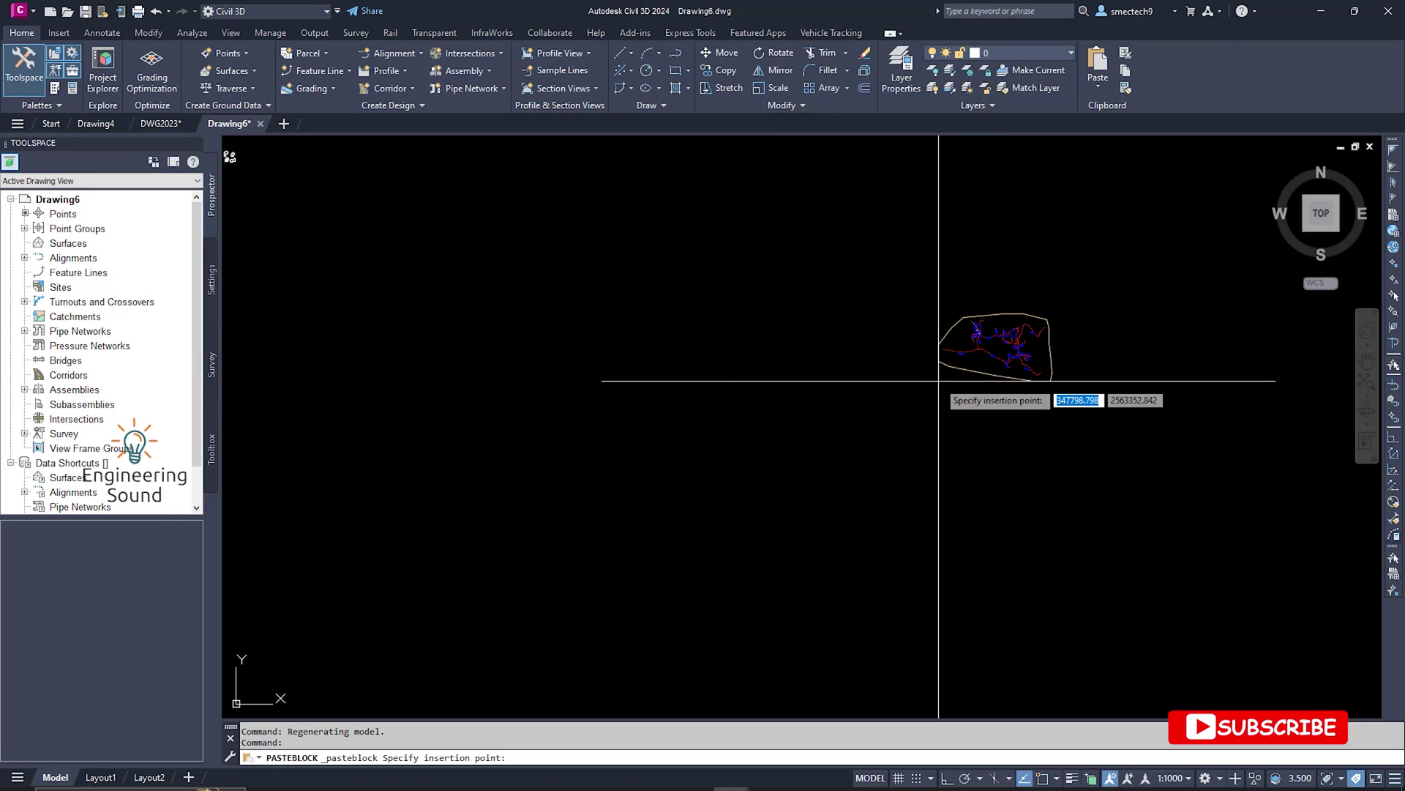
pyautogui.click(906, 377)
# Window-select all the pasted objects and enter AL for the ALIGN command.
pyautogui.scroll(6, 1010, 327)
pyautogui.scroll(-6, 1010, 327)
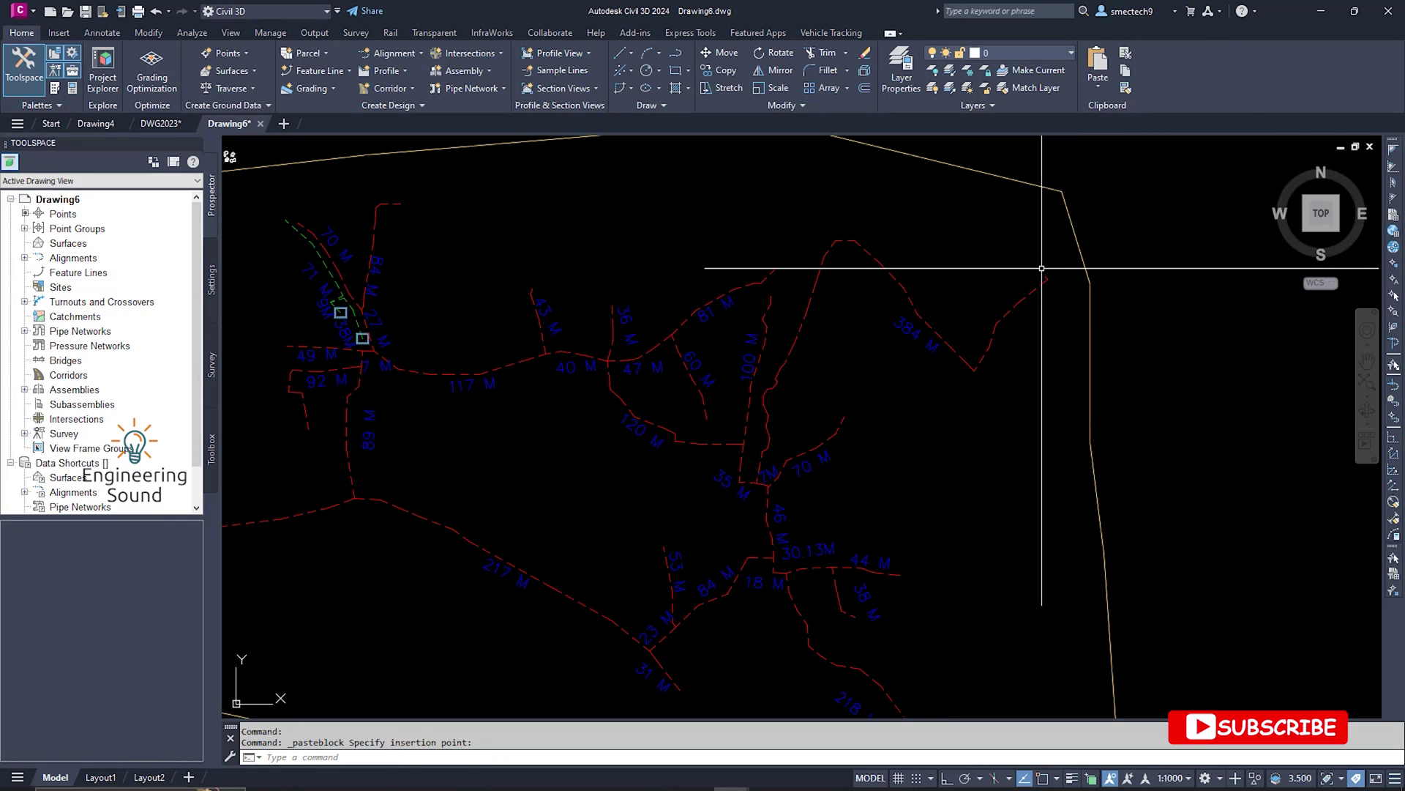
pyautogui.click(1146, 478)
pyautogui.click(744, 230)
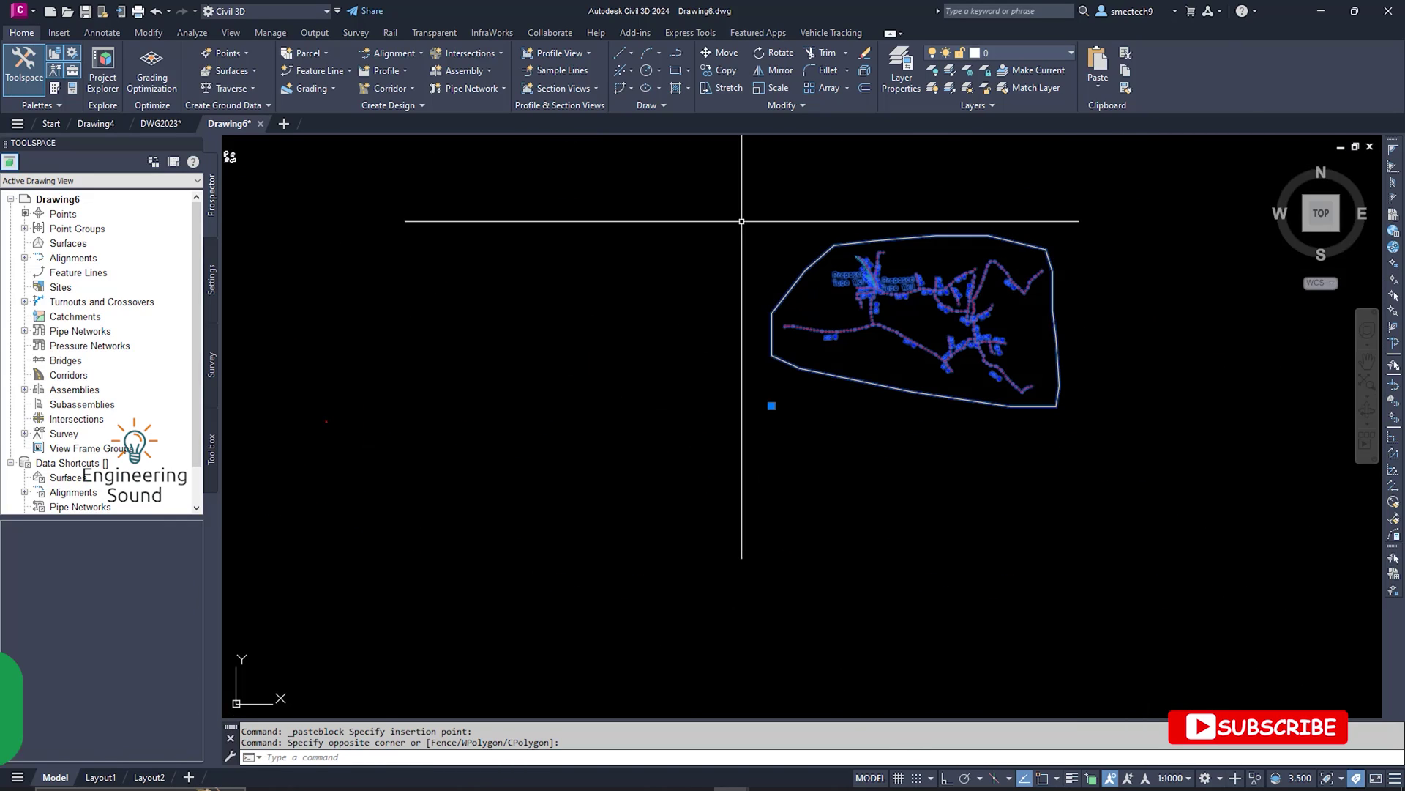
pyautogui.write('al')
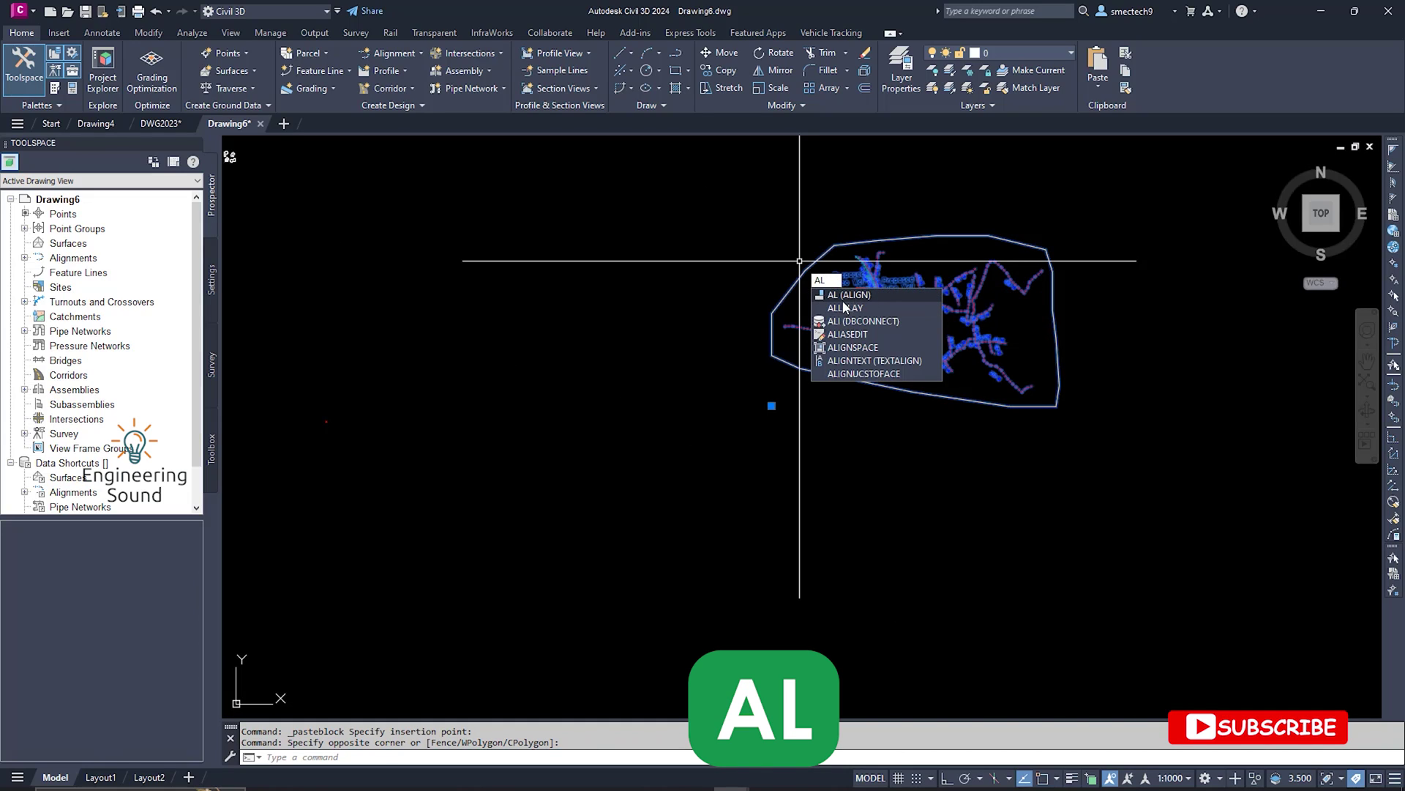
# Start aligning the selection and set the object snaps in Drafting Settings.
pyautogui.click(849, 295)
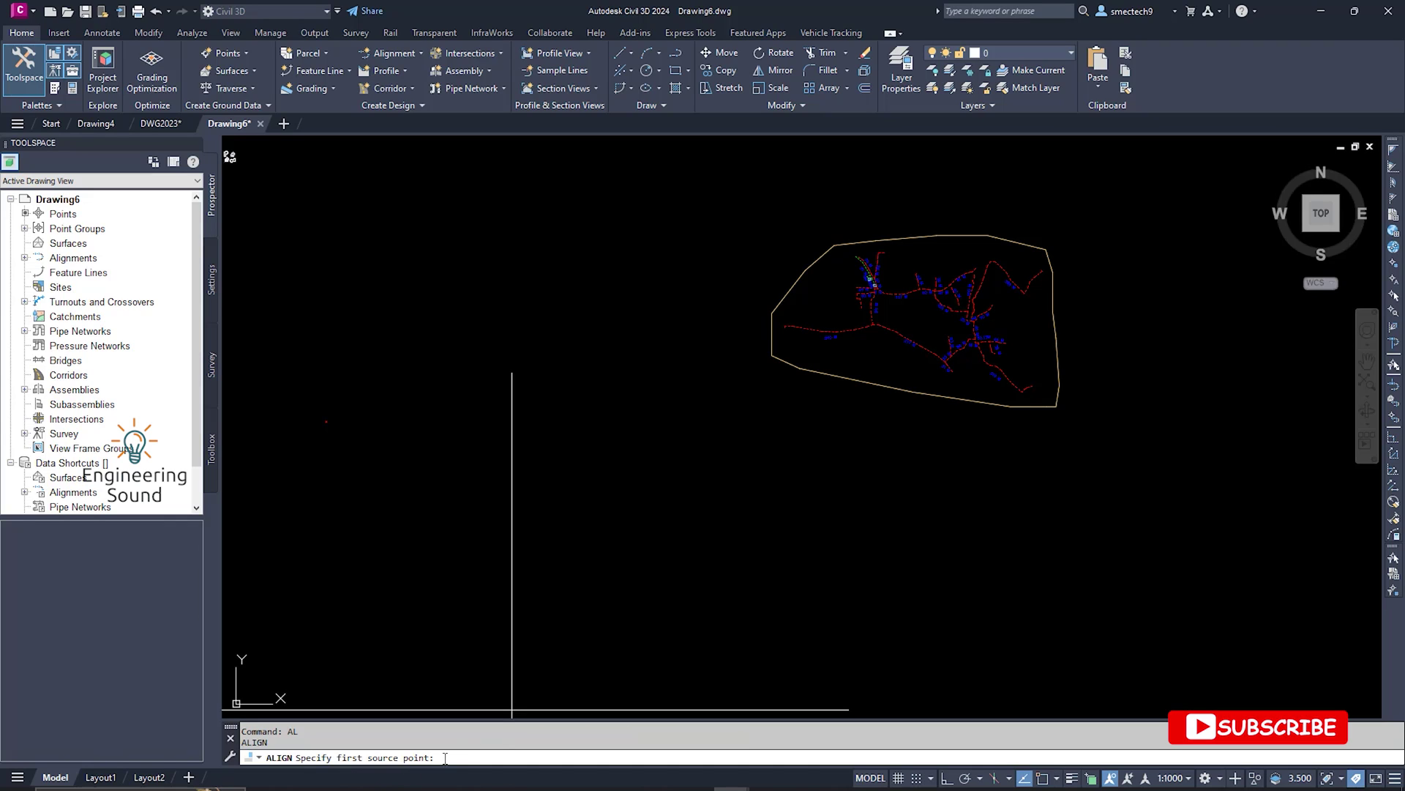
pyautogui.scroll(5, 1048, 264)
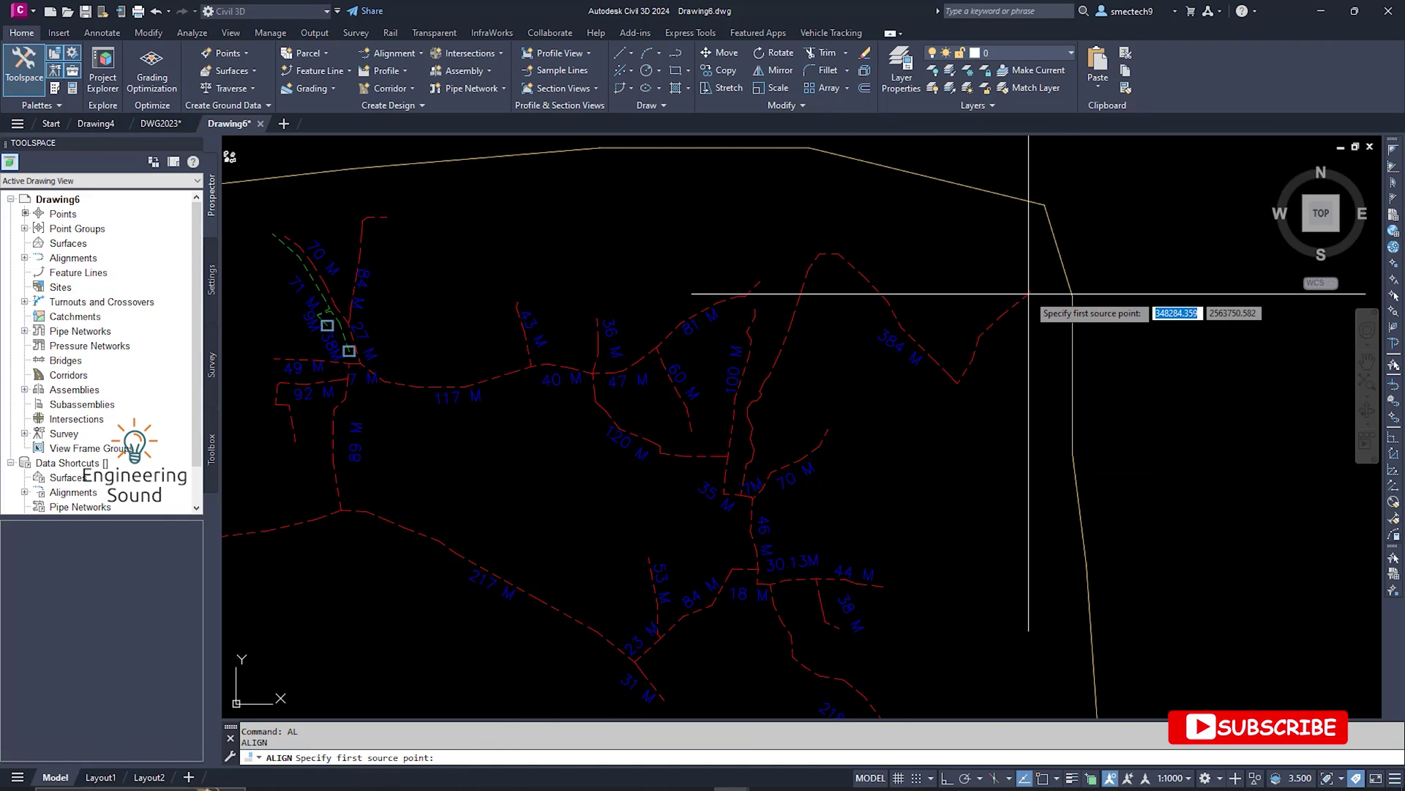
pyautogui.rightClick(1043, 778)
pyautogui.click(1076, 760)
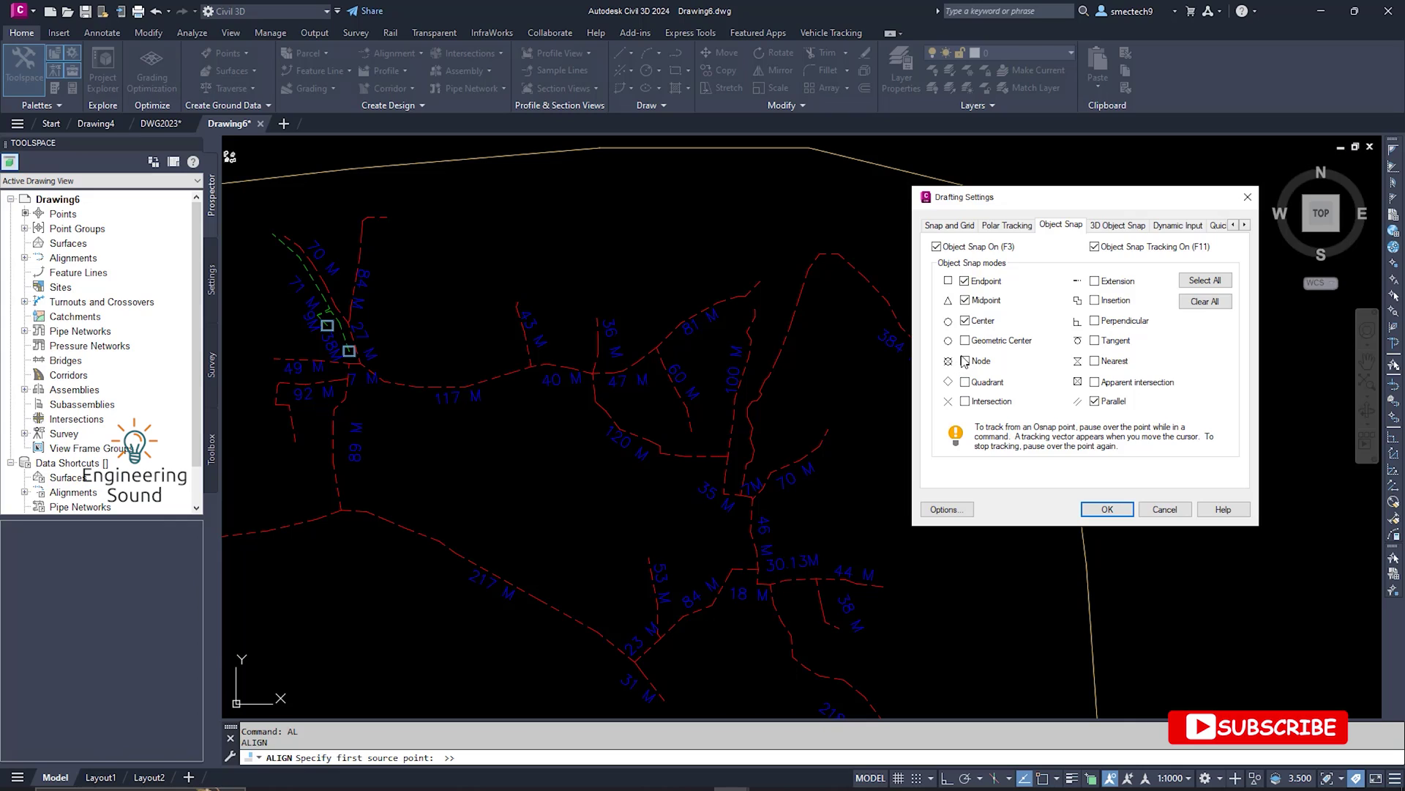
pyautogui.click(1107, 509)
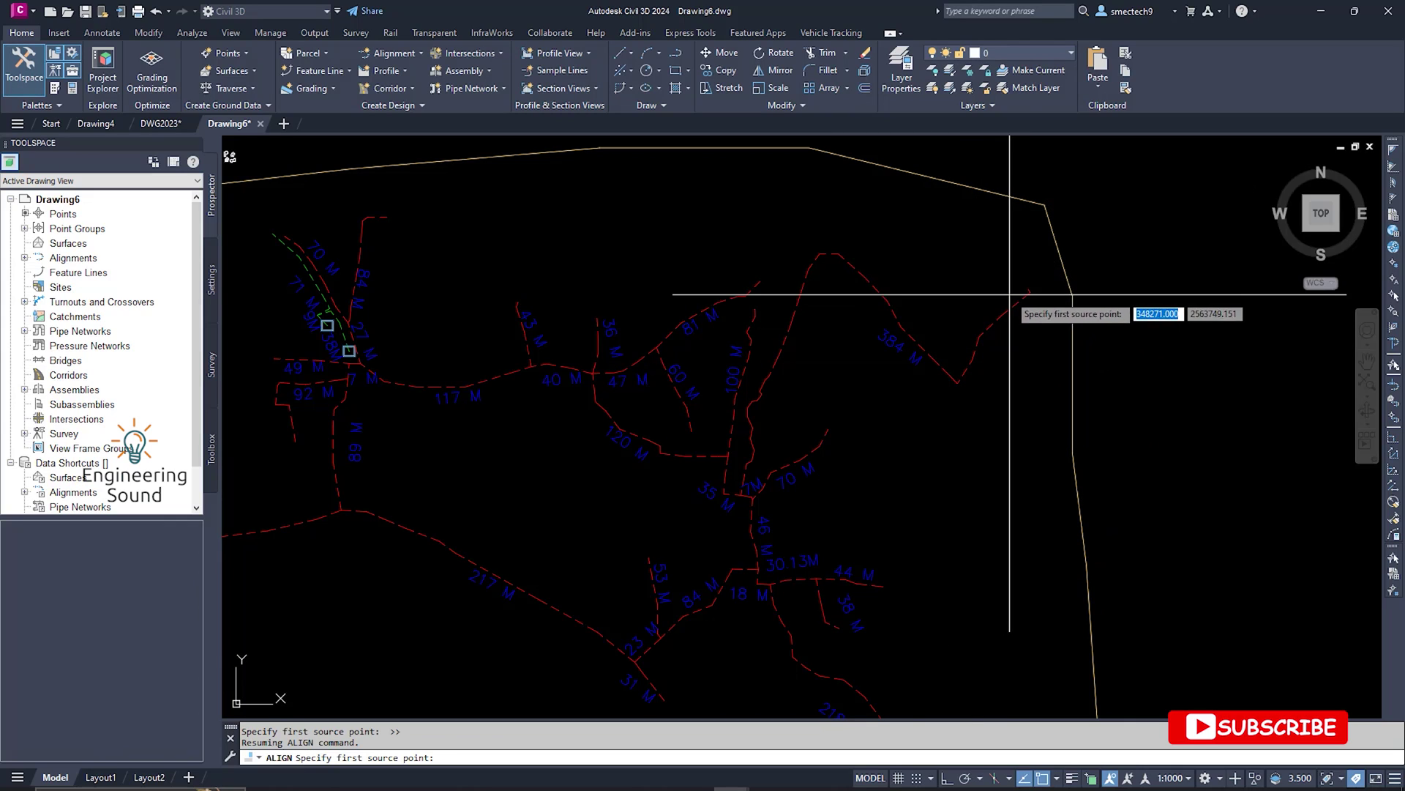
# Pick the red line's end as first source point and its first destination point.
pyautogui.scroll(5, 1029, 290)
pyautogui.click(1085, 229)
pyautogui.scroll(-5, 814, 438)
pyautogui.scroll(-5, 732, 468)
pyautogui.moveTo(696, 477); pyautogui.dragTo(822, 418, button='middle')
pyautogui.scroll(5, 703, 465)
pyautogui.moveTo(703, 464); pyautogui.dragTo(636, 509, button='middle')
pyautogui.click(674, 517)
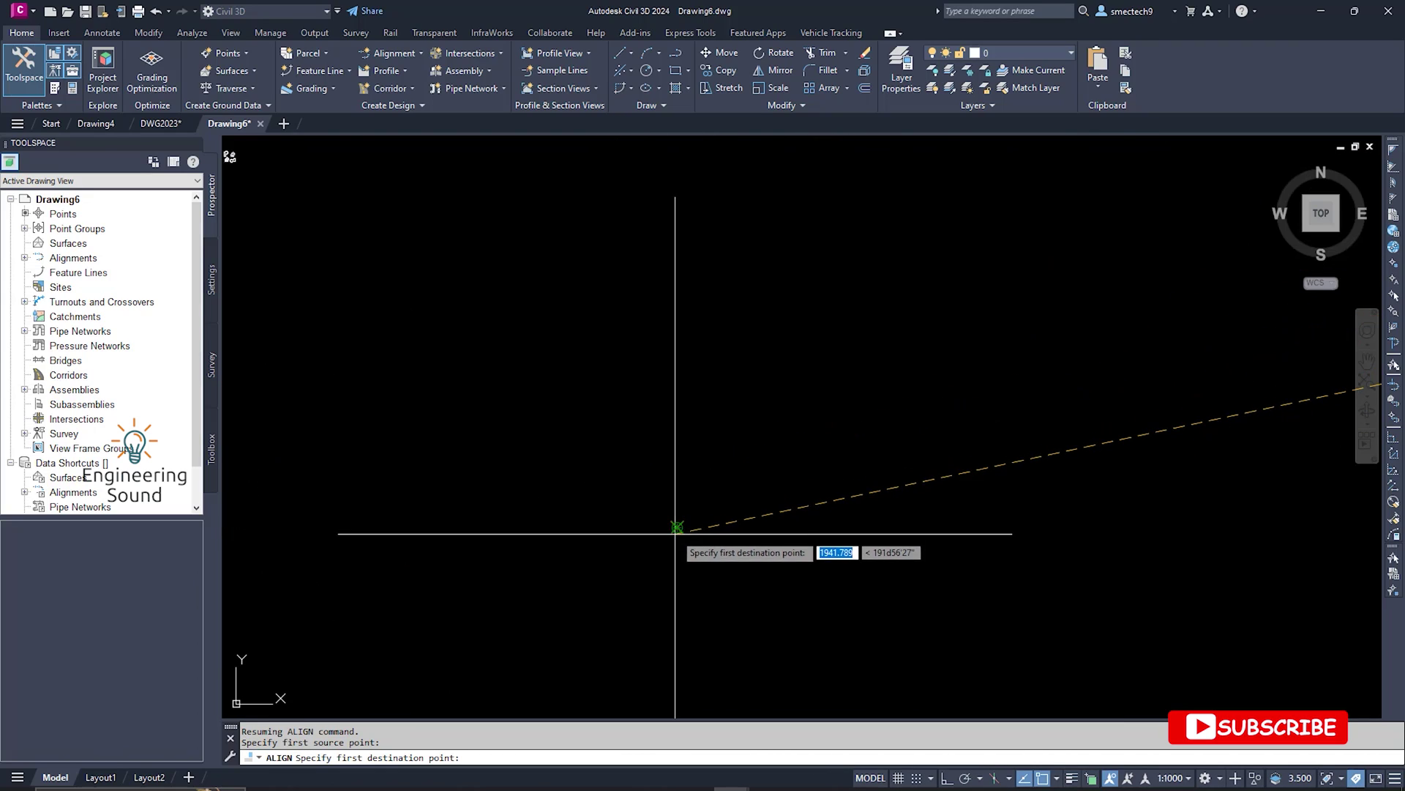
# Pick the square's corner as second source point and the node as second destination.
pyautogui.scroll(2, 842, 439)
pyautogui.scroll(-5, 981, 384)
pyautogui.scroll(4, 842, 483)
pyautogui.scroll(5, 842, 468)
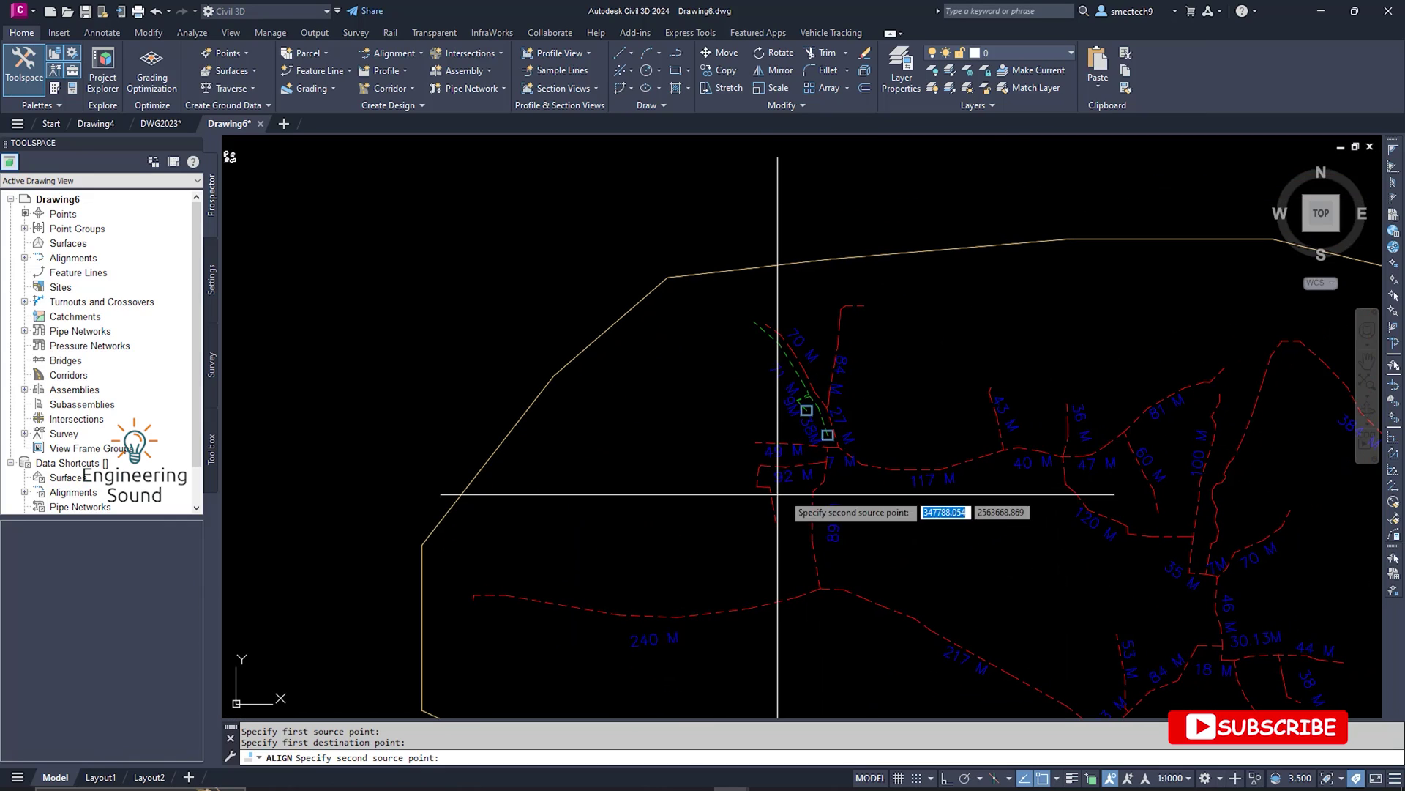
pyautogui.scroll(4, 923, 435)
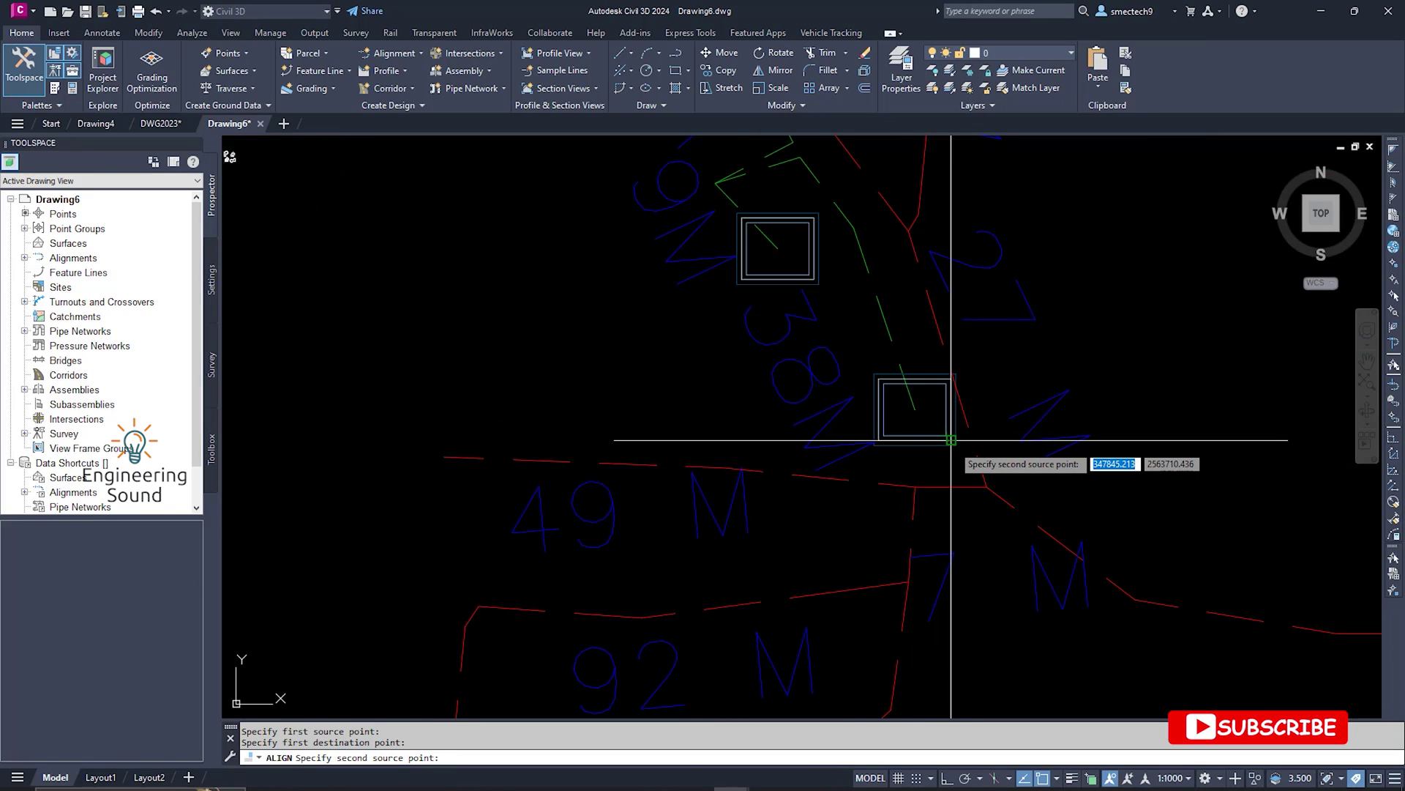
pyautogui.click(954, 441)
pyautogui.scroll(-8, 842, 461)
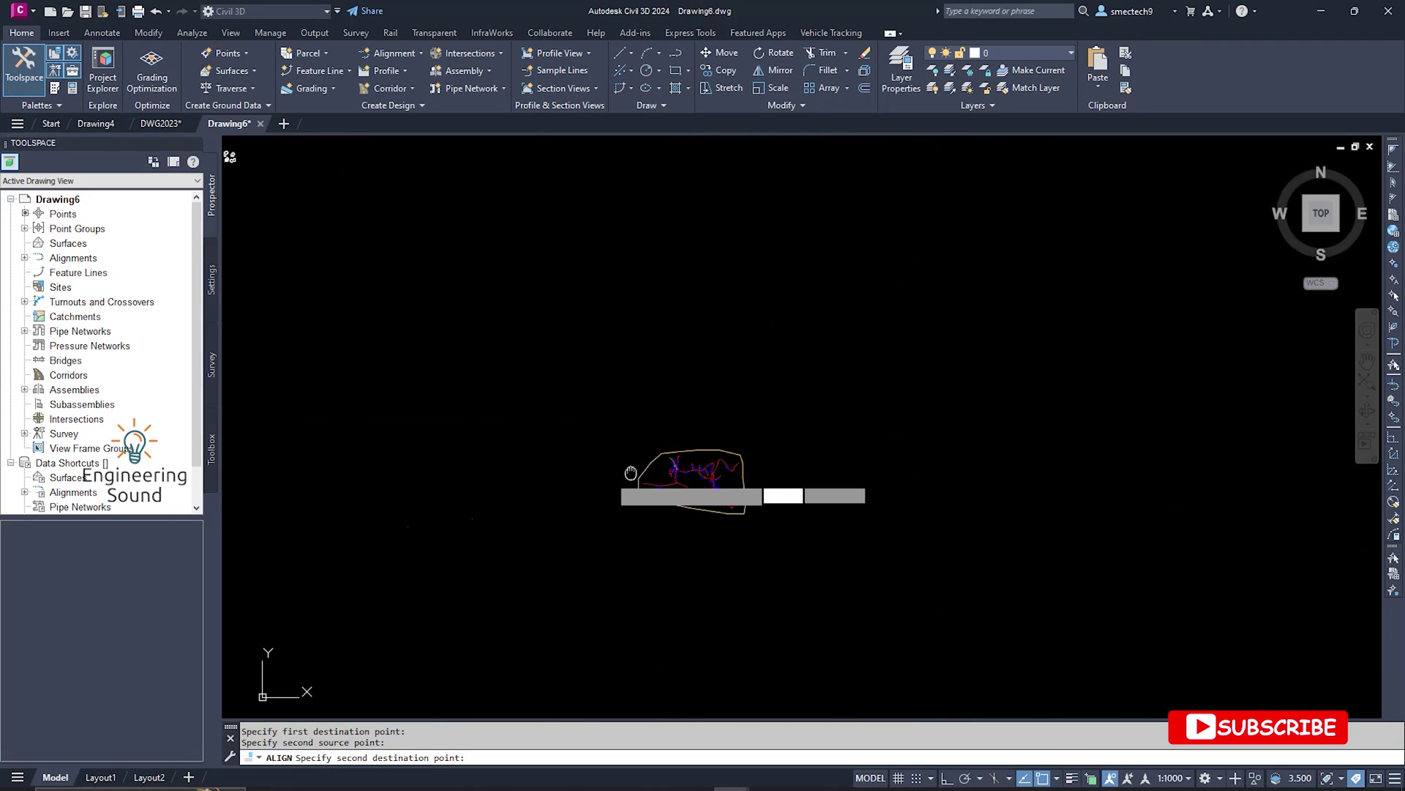
pyautogui.scroll(6, 743, 414)
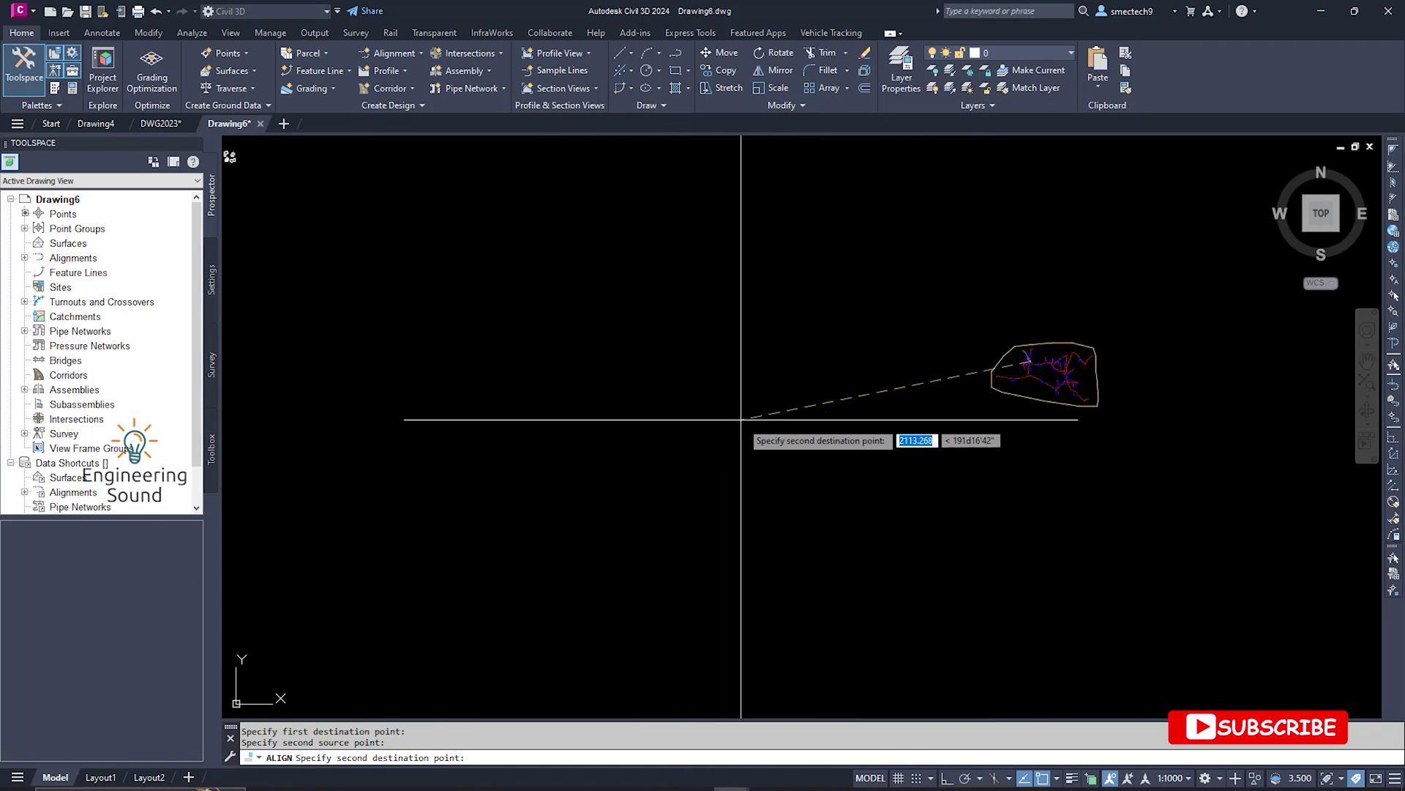
pyautogui.click(780, 428)
# Skip the third point and choose Yes to scale objects to the alignment points.
pyautogui.press('Return')
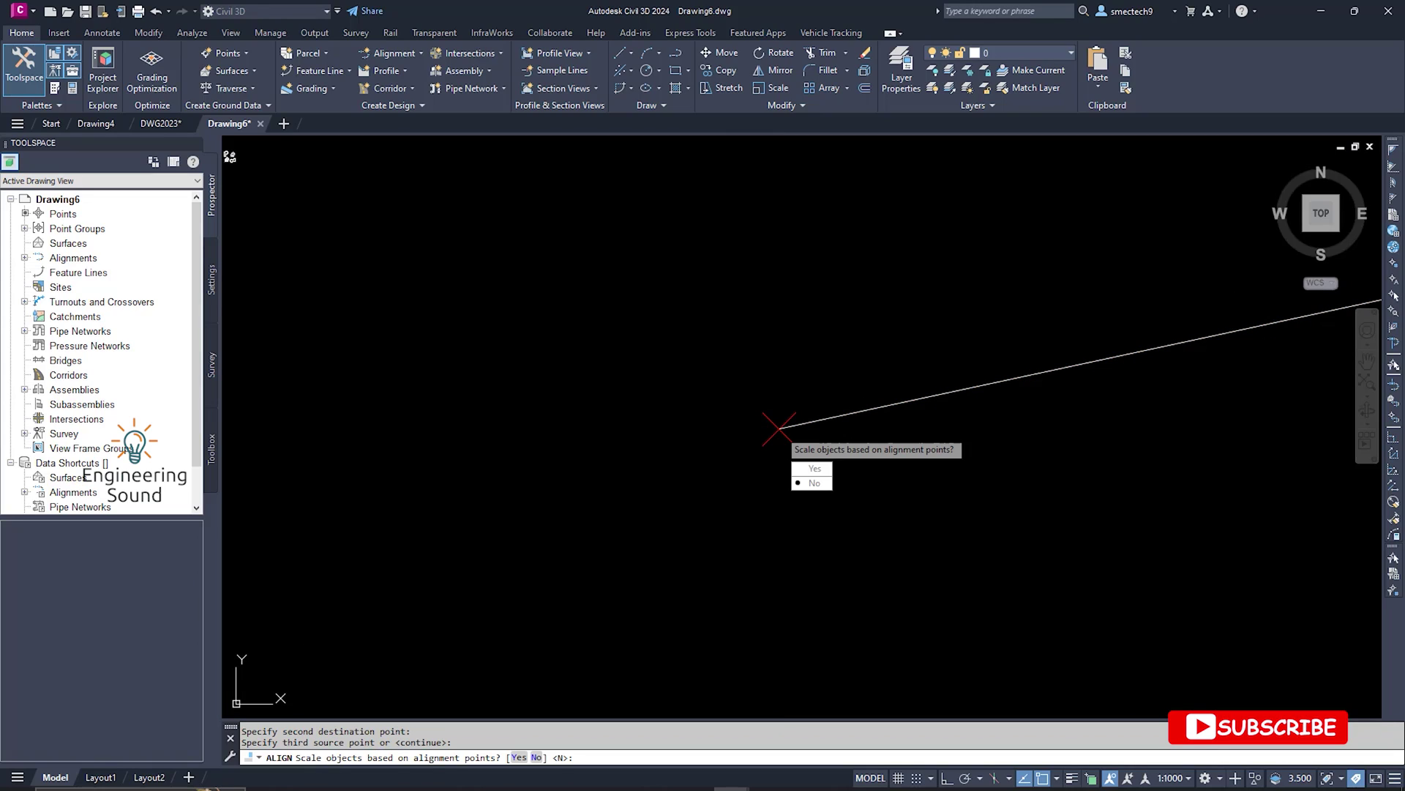
pyautogui.click(813, 477)
pyautogui.scroll(-5, 813, 410)
pyautogui.scroll(5, 782, 420)
pyautogui.scroll(-8, 857, 351)
pyautogui.scroll(4, 762, 358)
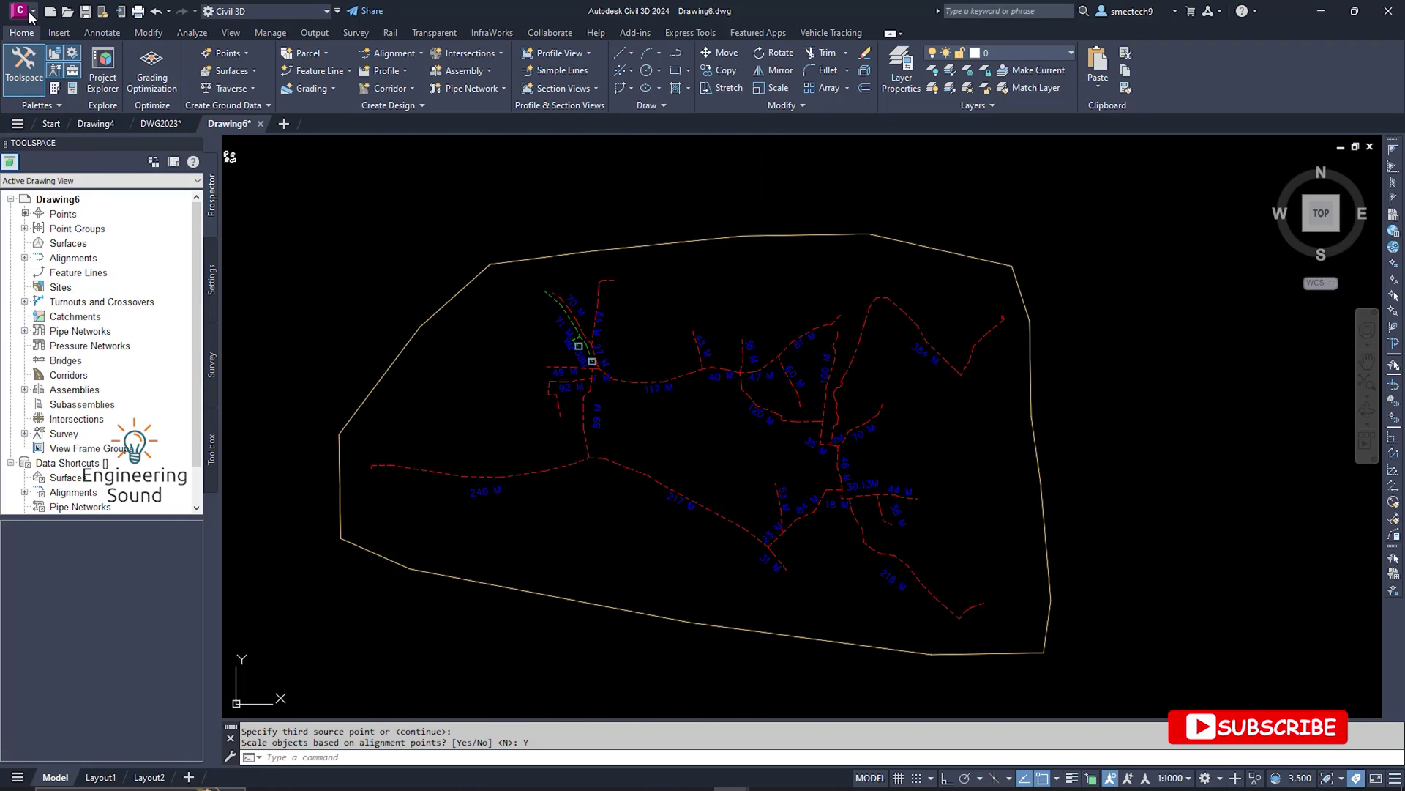
# Export Drawing6 as 2013 DXF ACAD-Drawing6.dxf to Desktop\KML and dismiss the save warning.
pyautogui.click(29, 13)
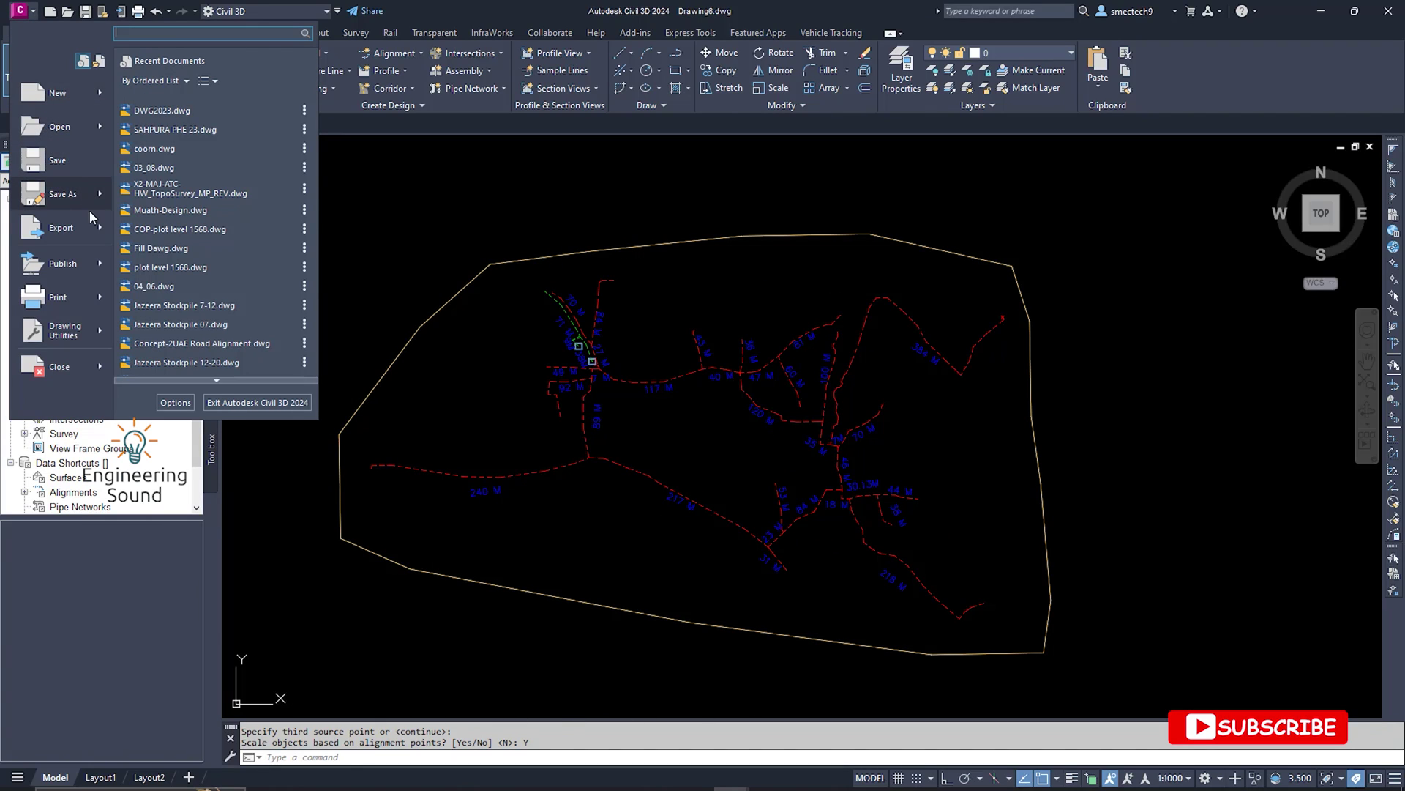
pyautogui.moveTo(94, 226)
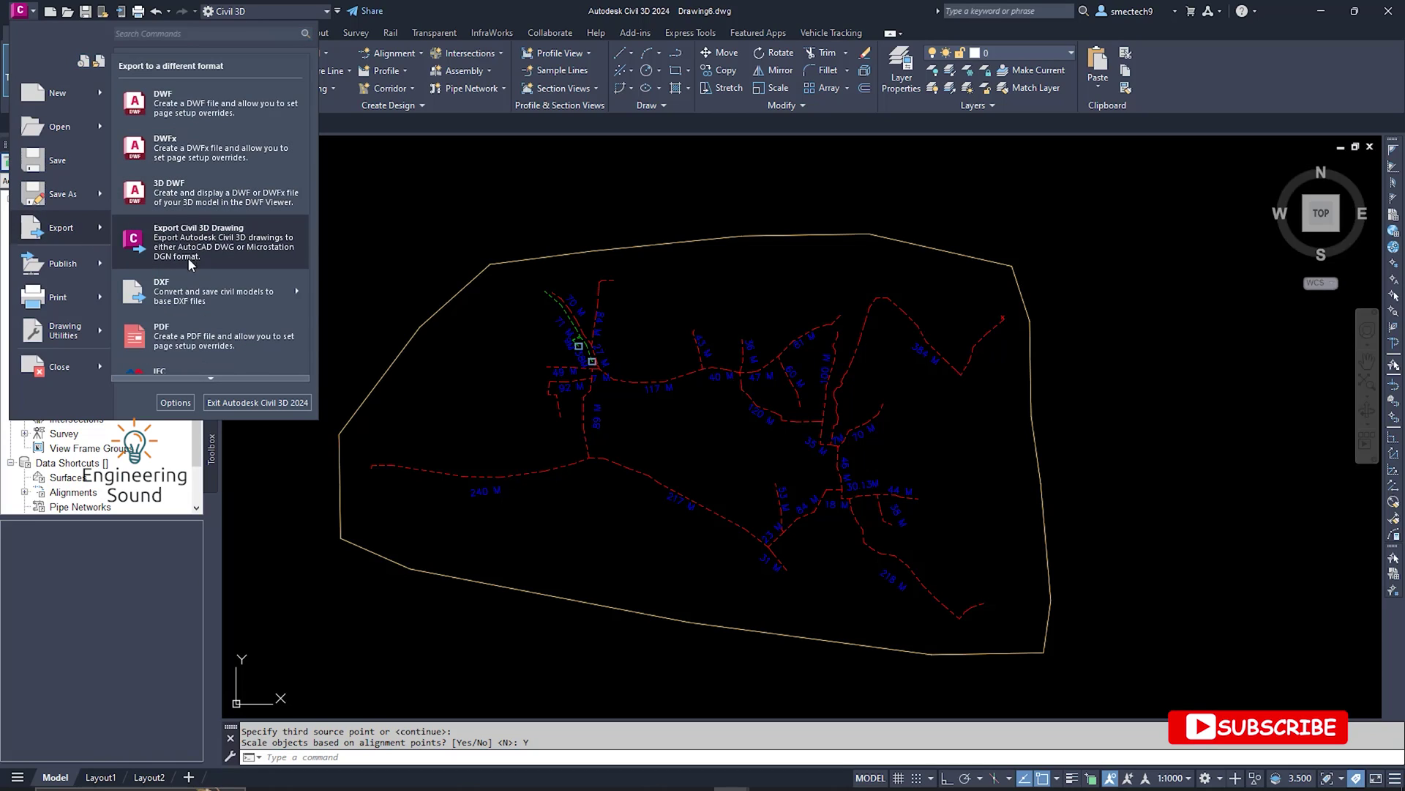
pyautogui.moveTo(182, 298)
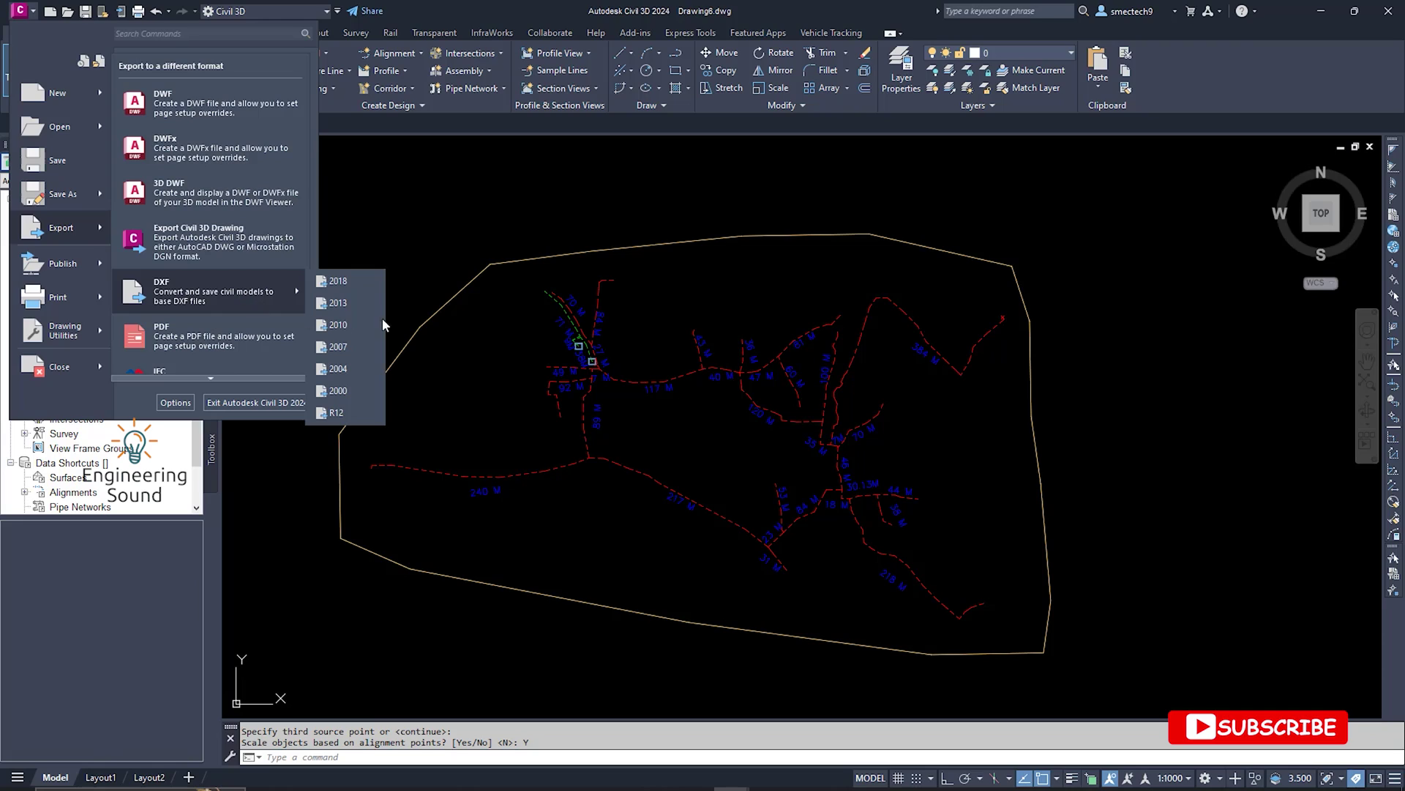
pyautogui.click(345, 302)
pyautogui.click(511, 366)
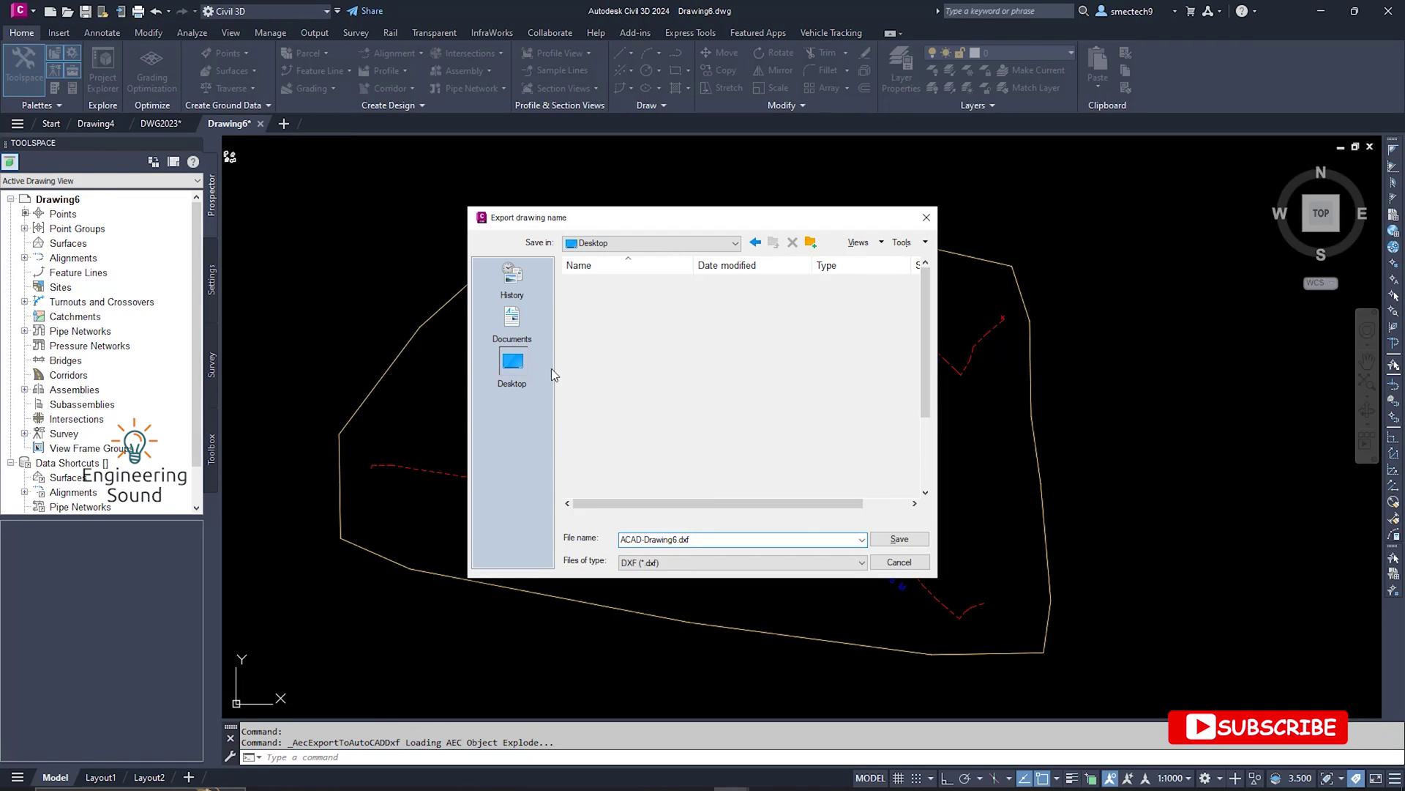
pyautogui.click(601, 428)
pyautogui.doubleClick(600, 427)
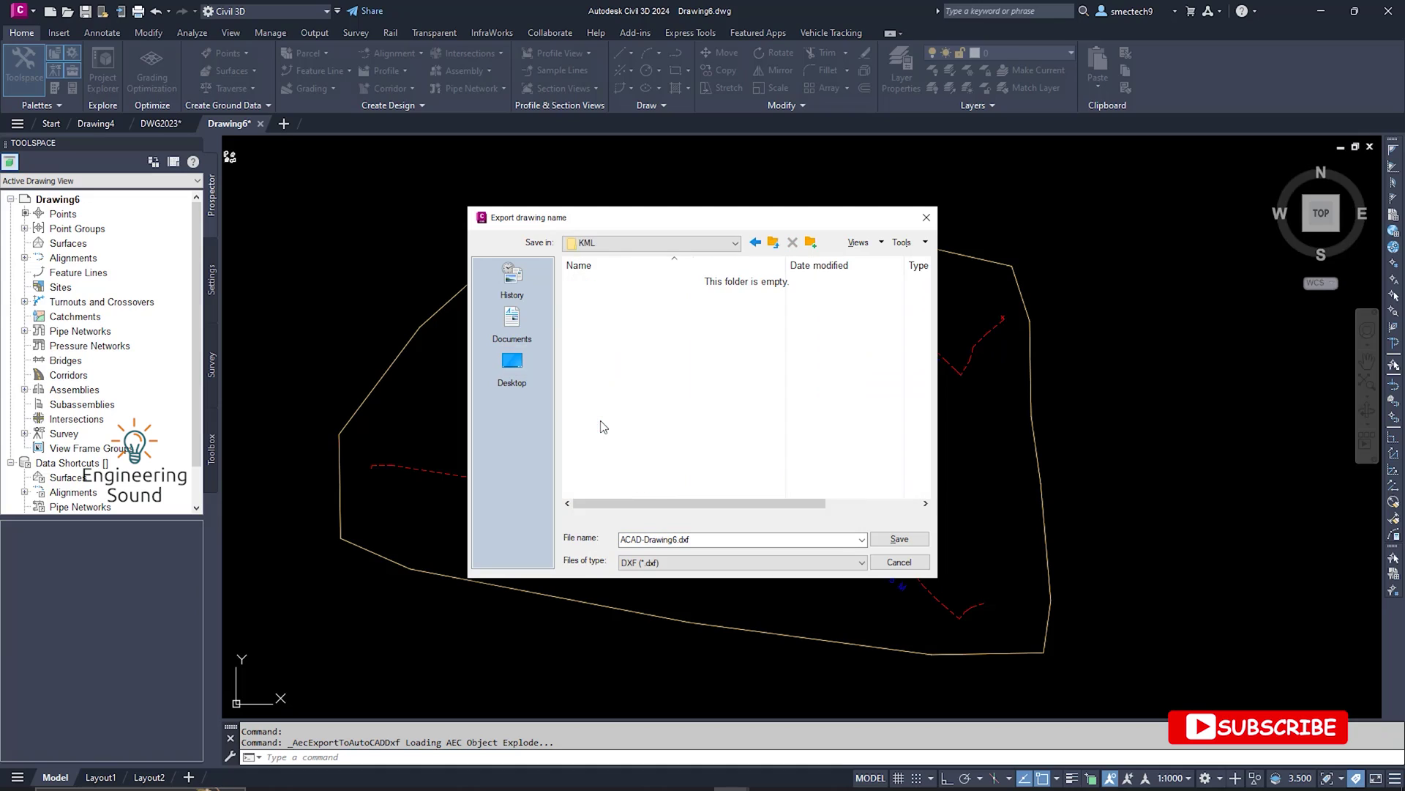
pyautogui.click(902, 539)
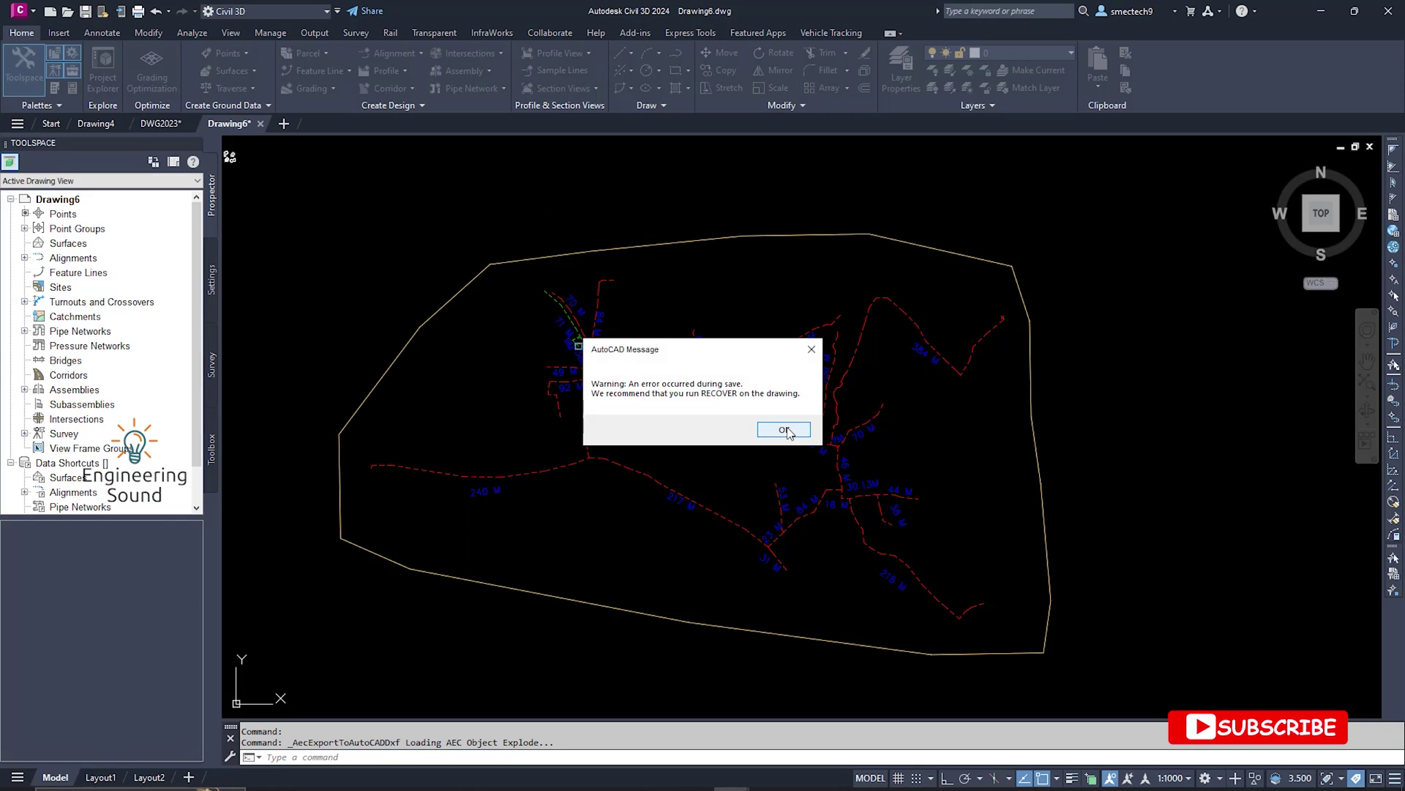
pyautogui.click(785, 430)
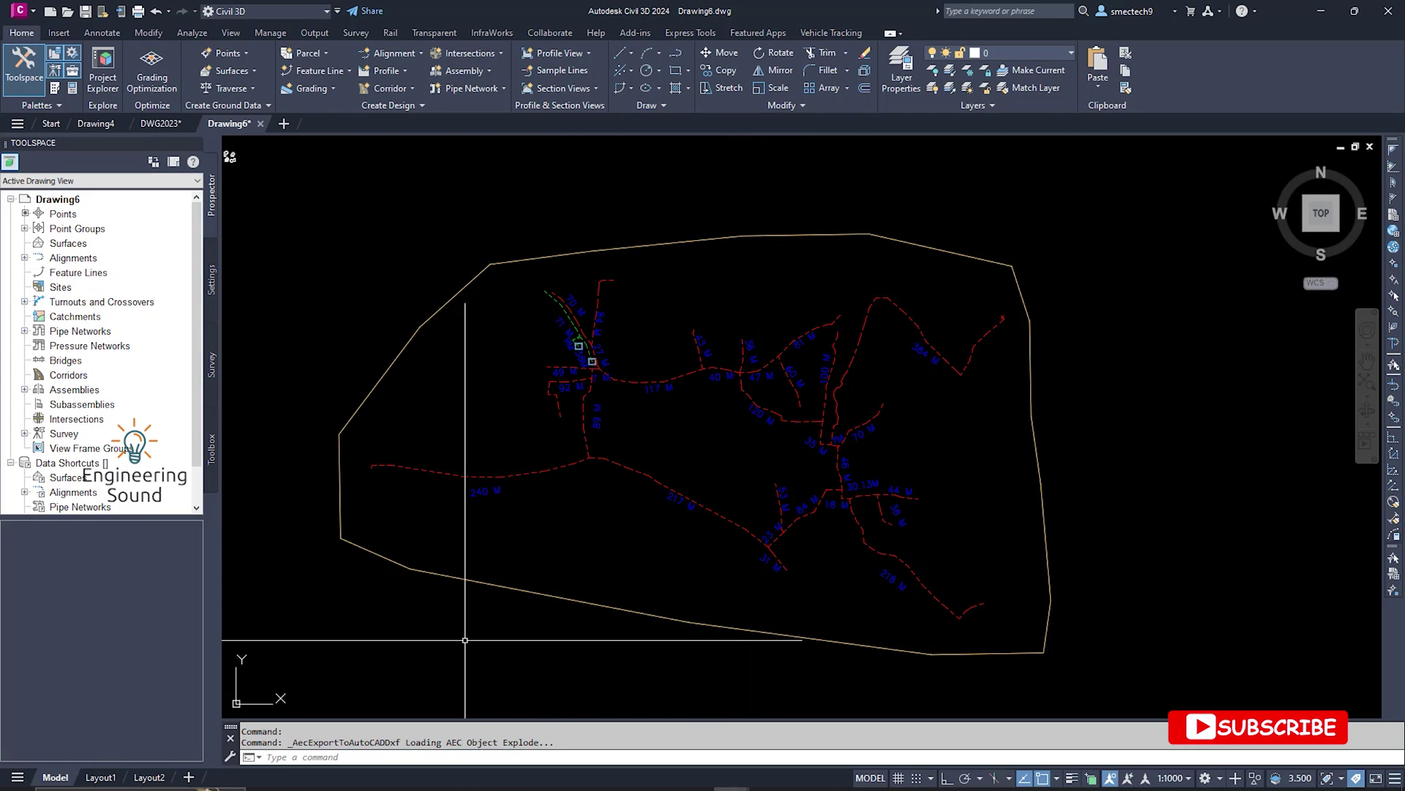
# Launch Global Mapper 20 from Start search and close the new version notice.
pyautogui.click(144, 782)
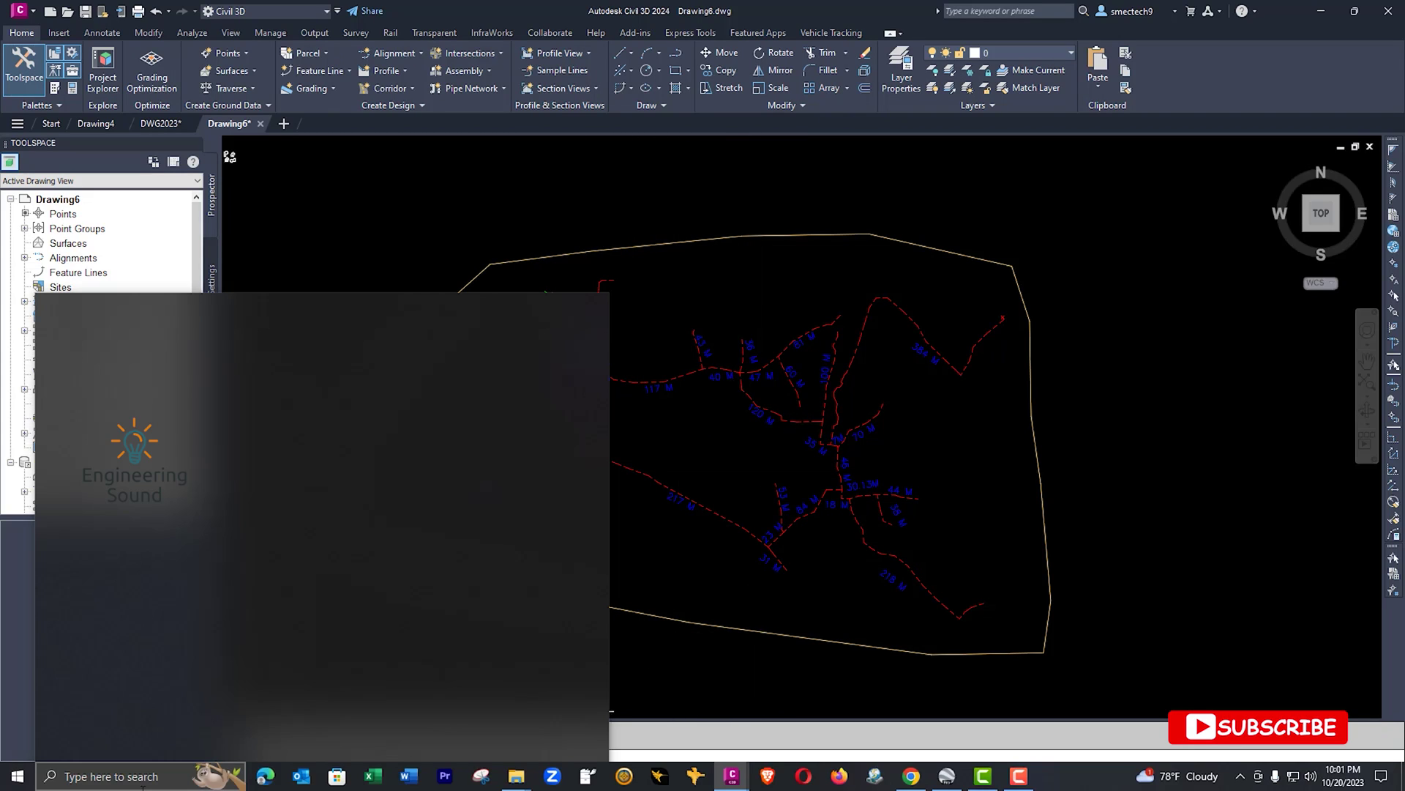
pyautogui.write('gl')
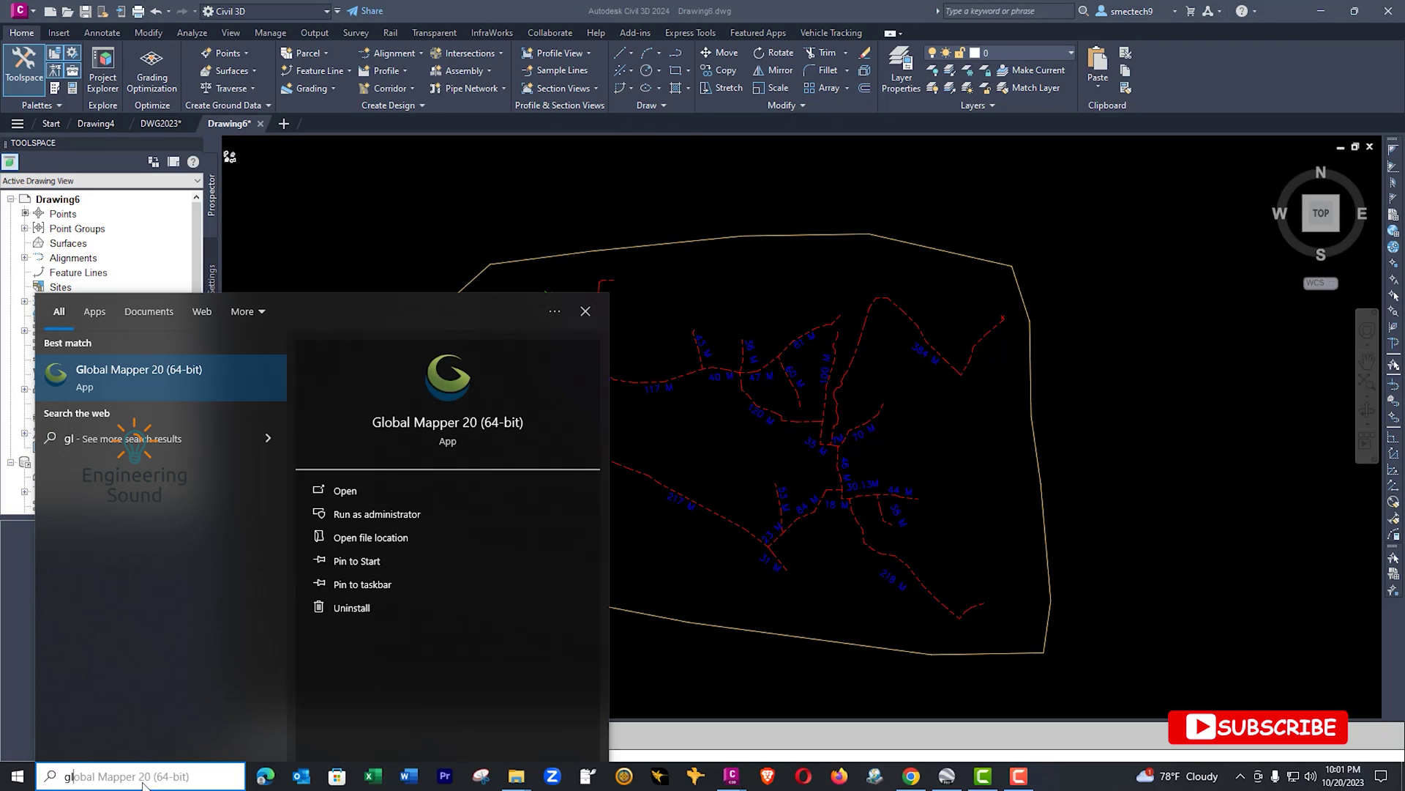
pyautogui.click(450, 423)
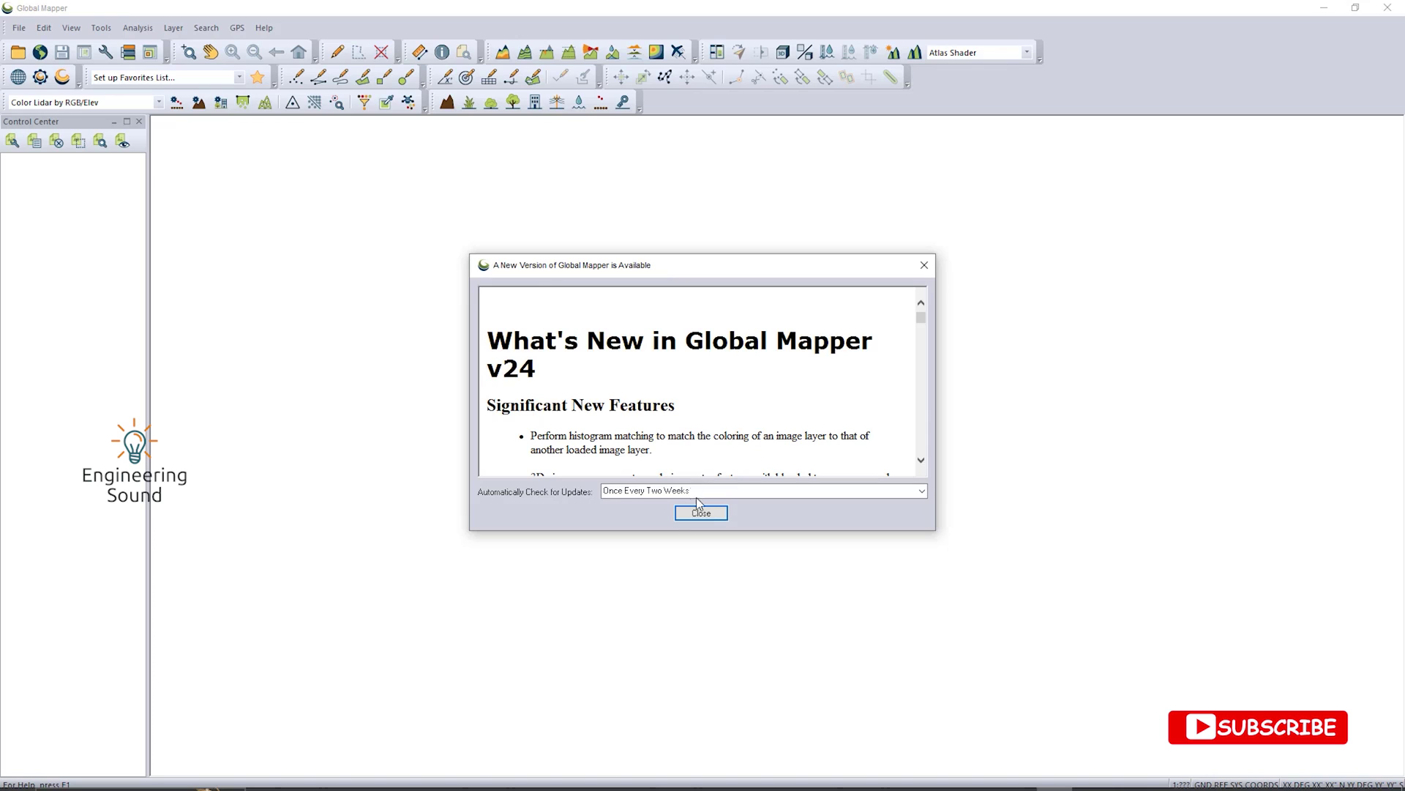
pyautogui.click(698, 508)
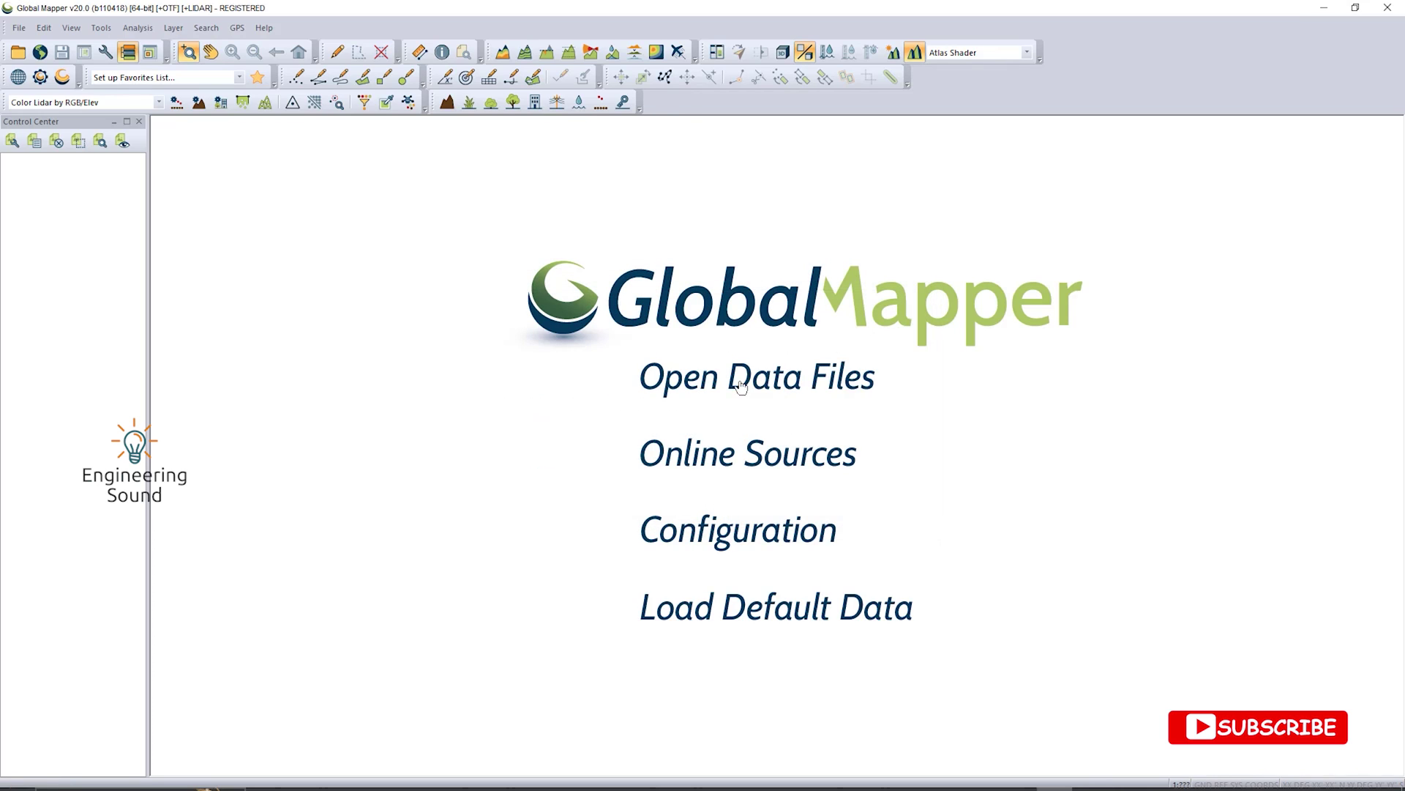
# Open ACAD-Drawing6.dxf from the Desktop's KML folder as a data file.
pyautogui.click(20, 29)
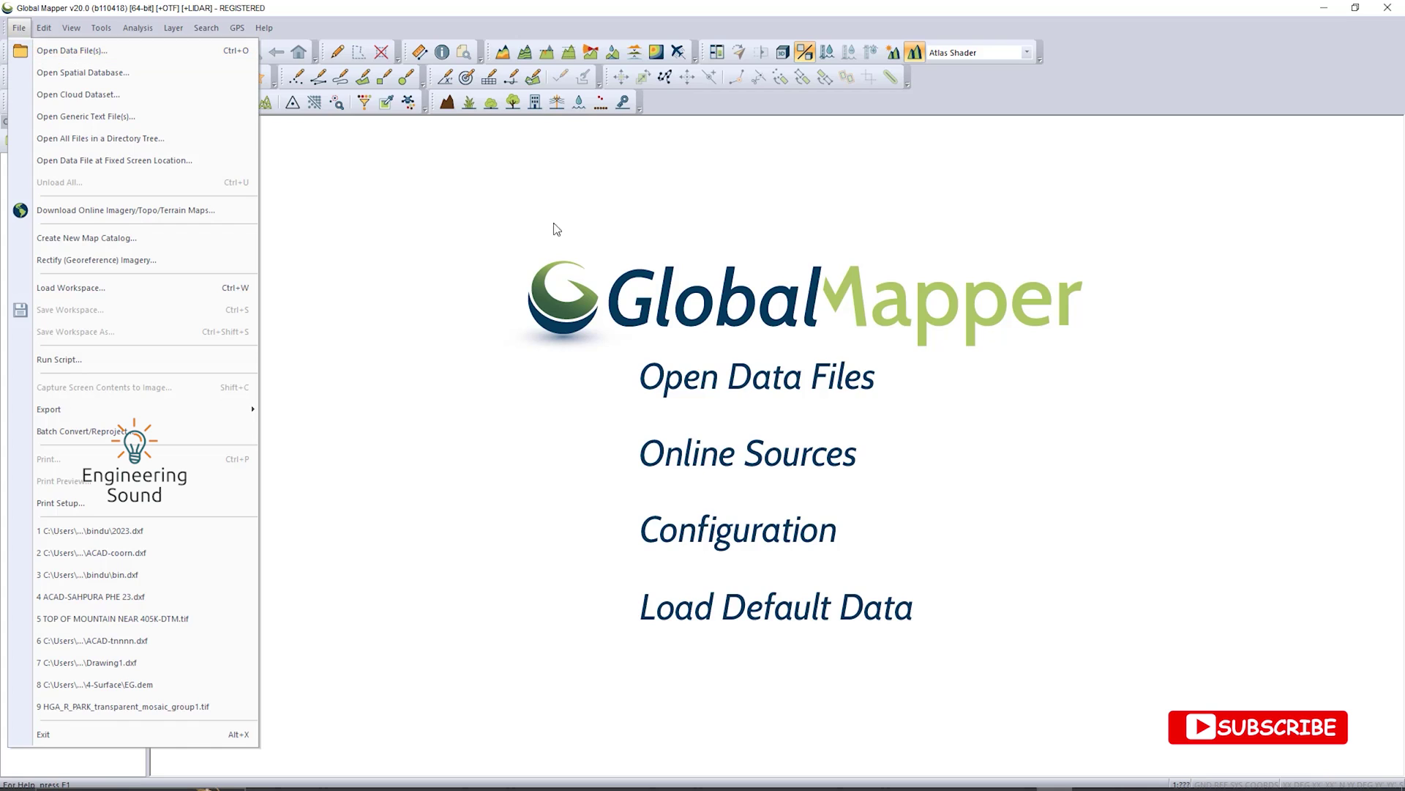
pyautogui.click(674, 362)
pyautogui.click(675, 362)
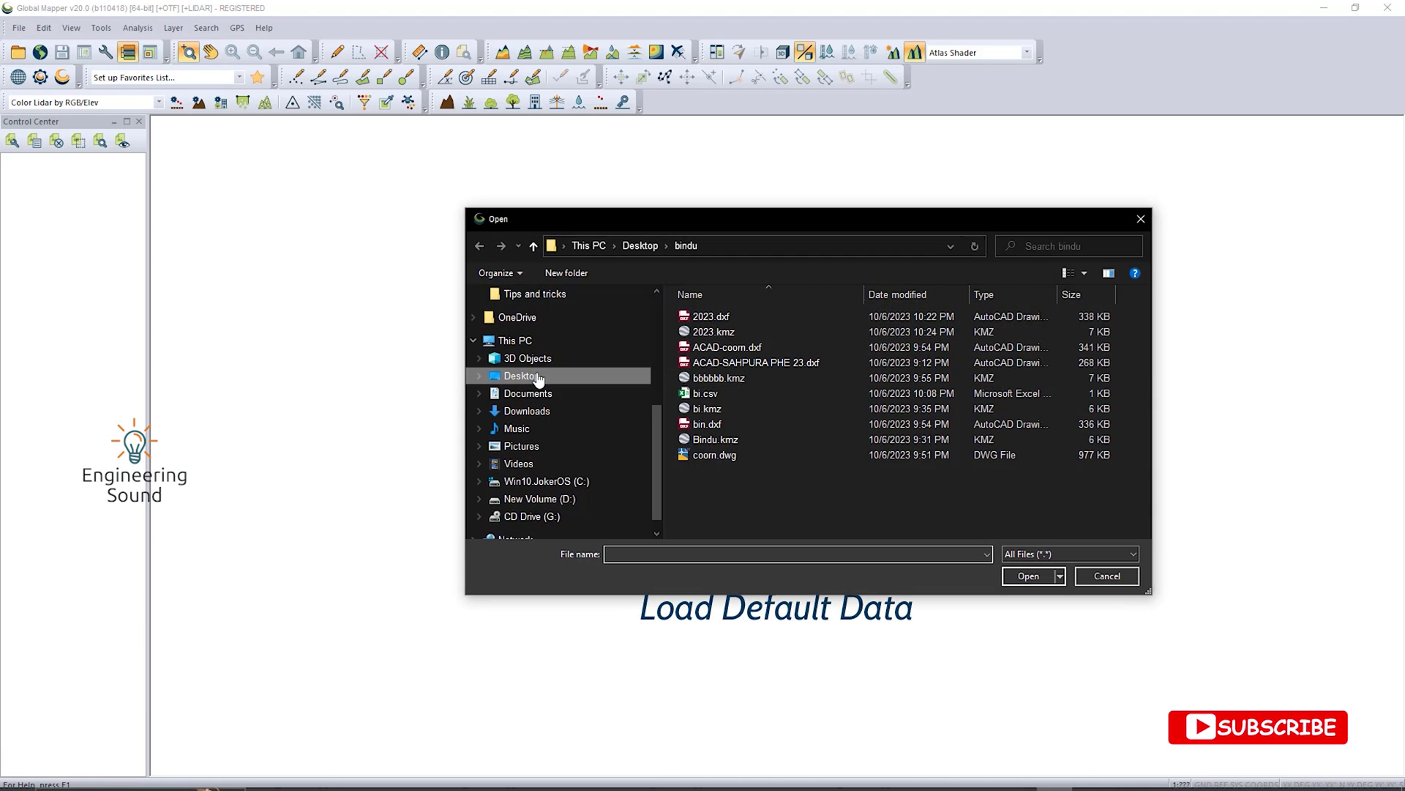
pyautogui.click(533, 247)
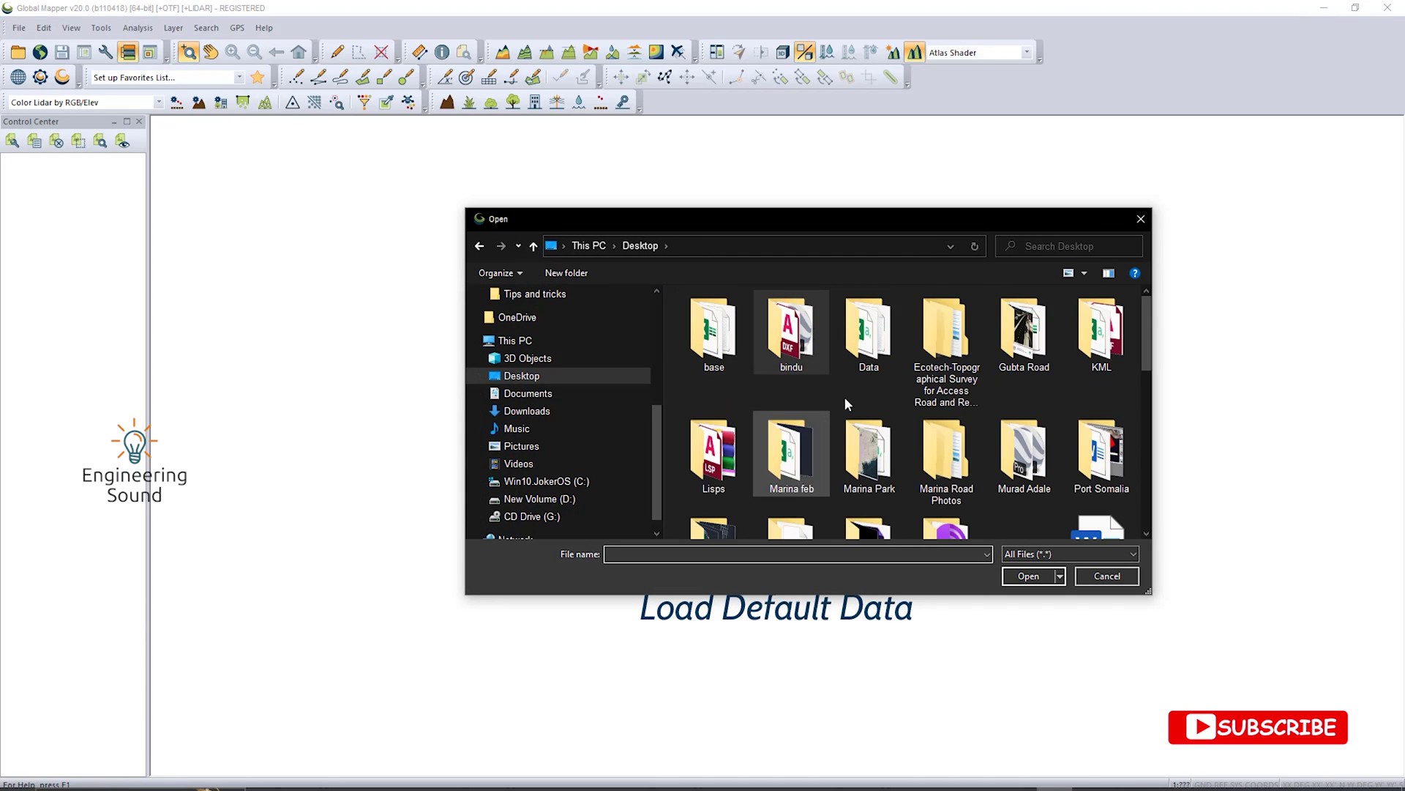
pyautogui.doubleClick(1104, 345)
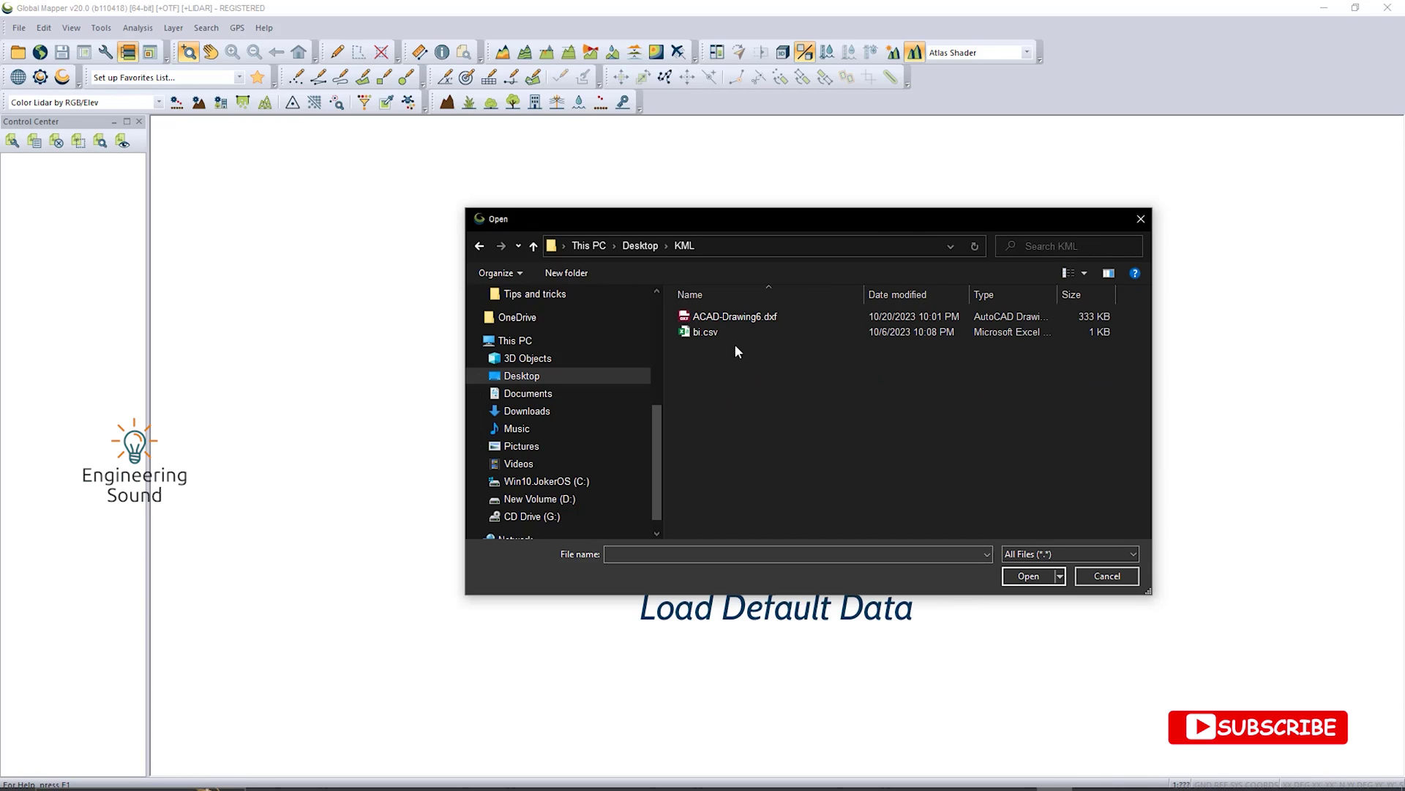
pyautogui.click(748, 323)
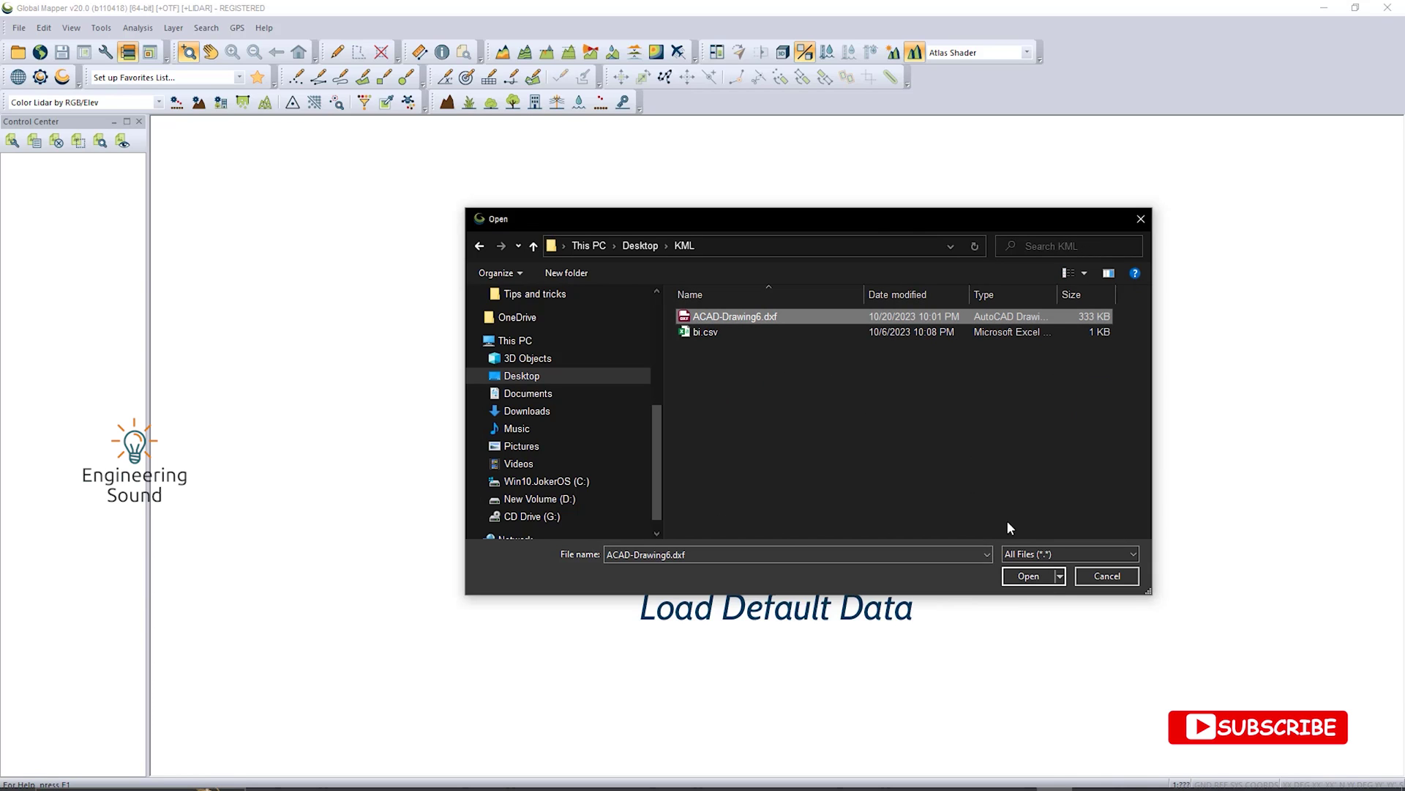
pyautogui.click(1032, 582)
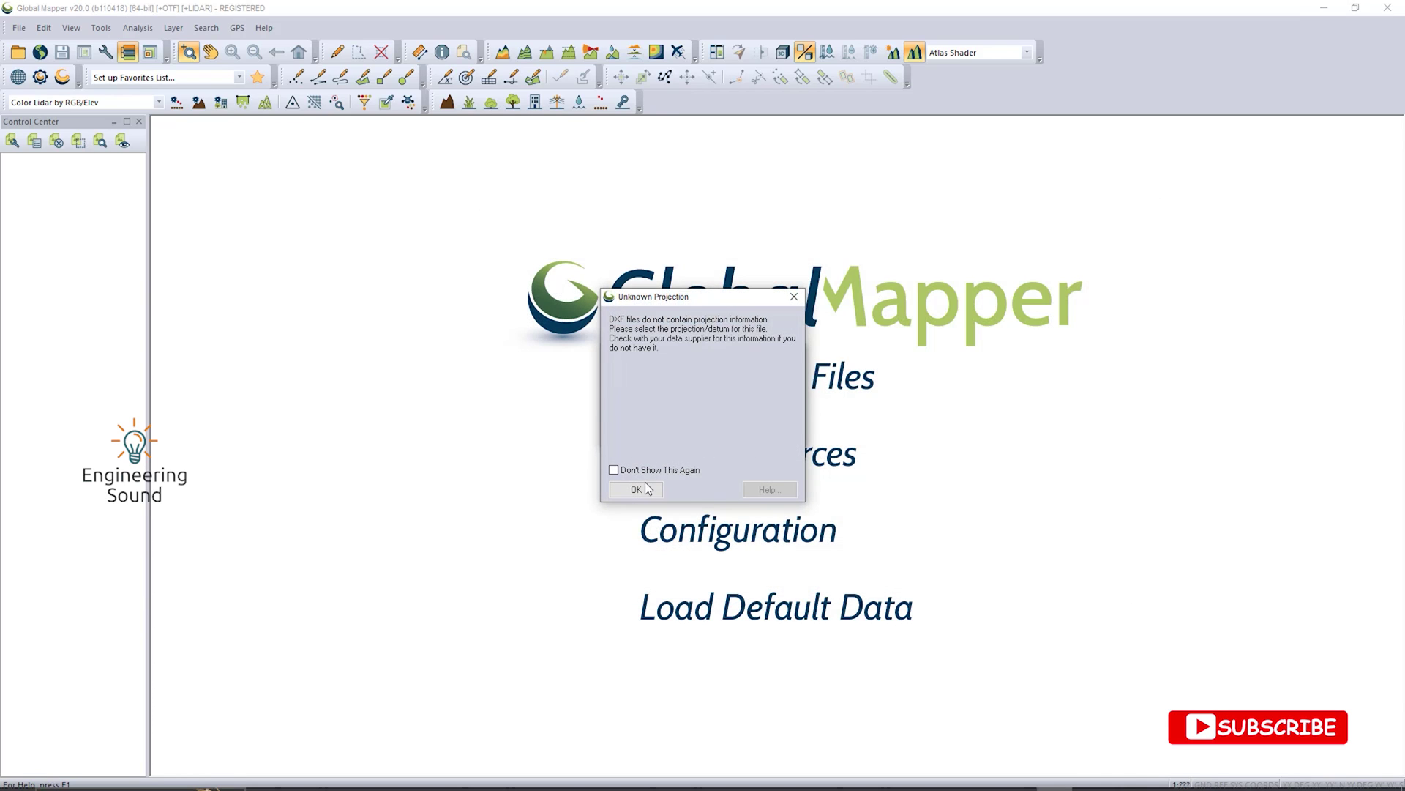
# Acknowledge the warning and load the DXF in UTM zone 44 North, WGS84, meters.
pyautogui.click(635, 489)
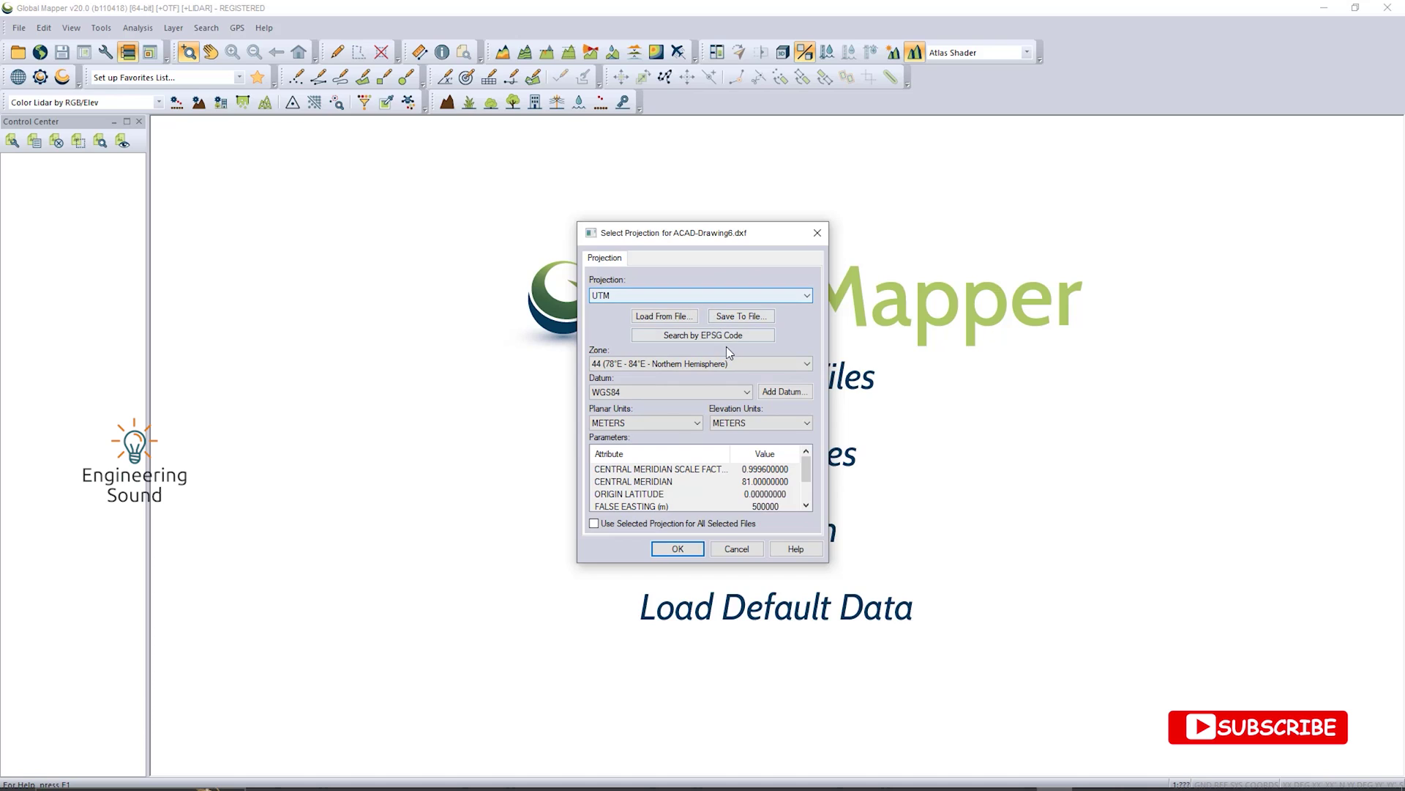
pyautogui.click(666, 366)
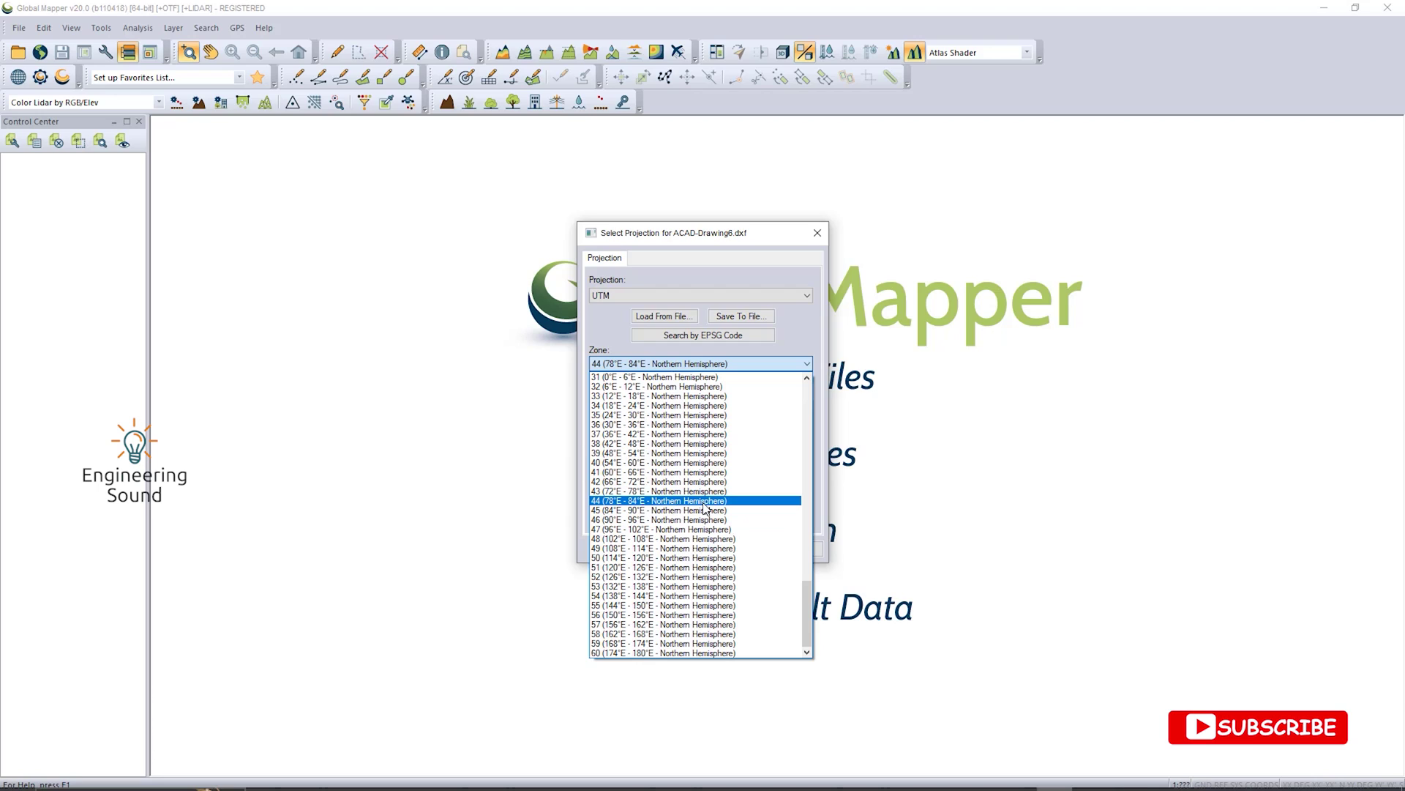
pyautogui.click(624, 503)
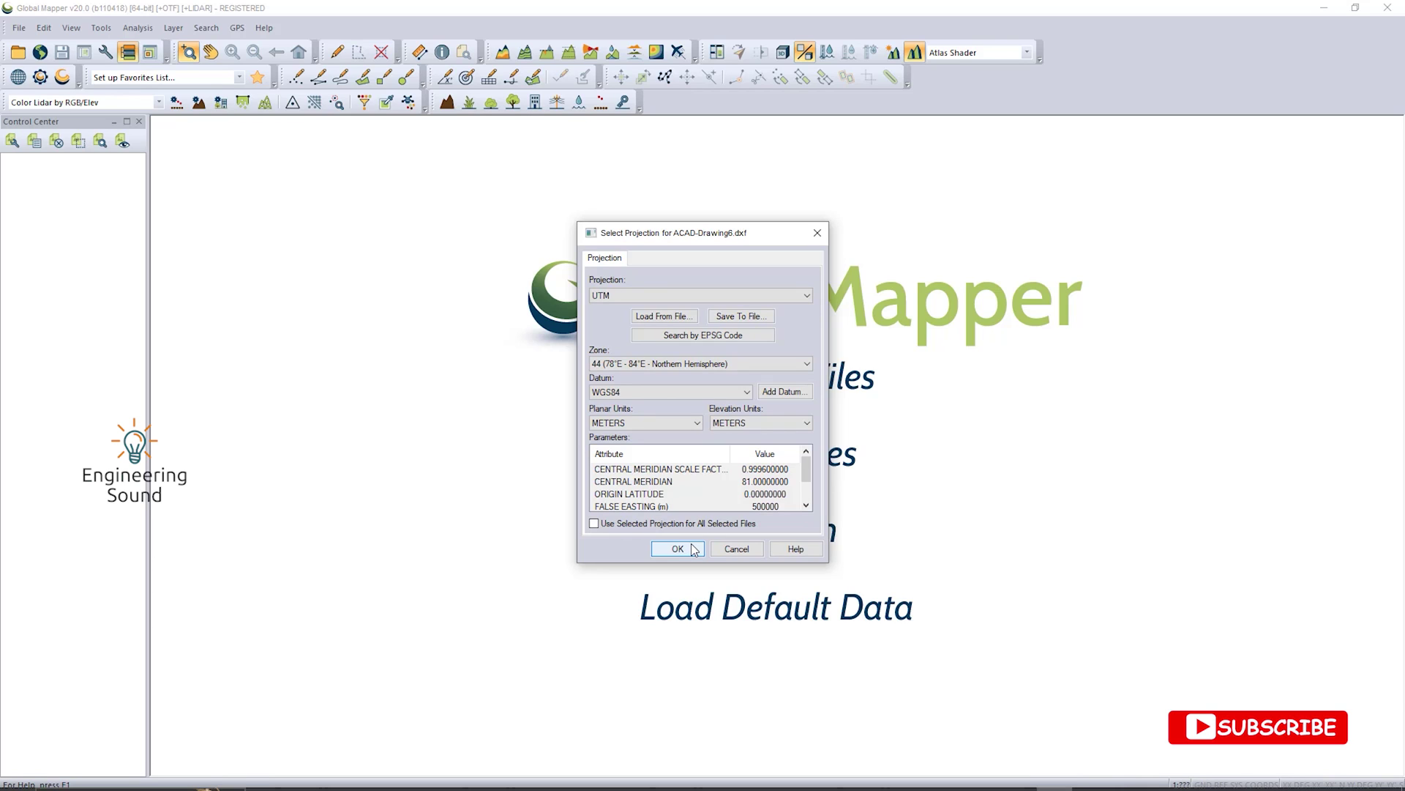
pyautogui.click(678, 549)
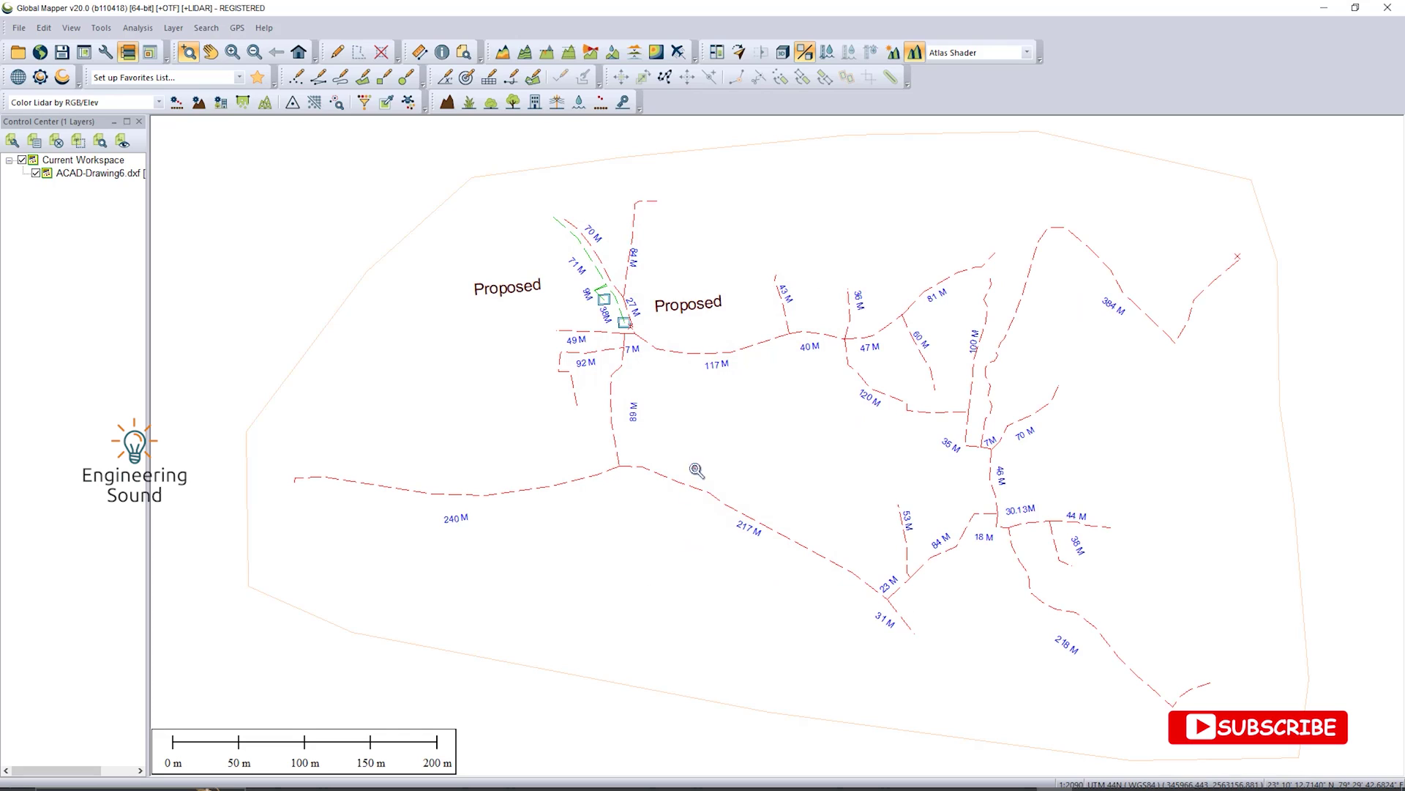
# Zoom over the loaded pipe network and bring up the File menu's Export options.
pyautogui.scroll(2, 809, 313)
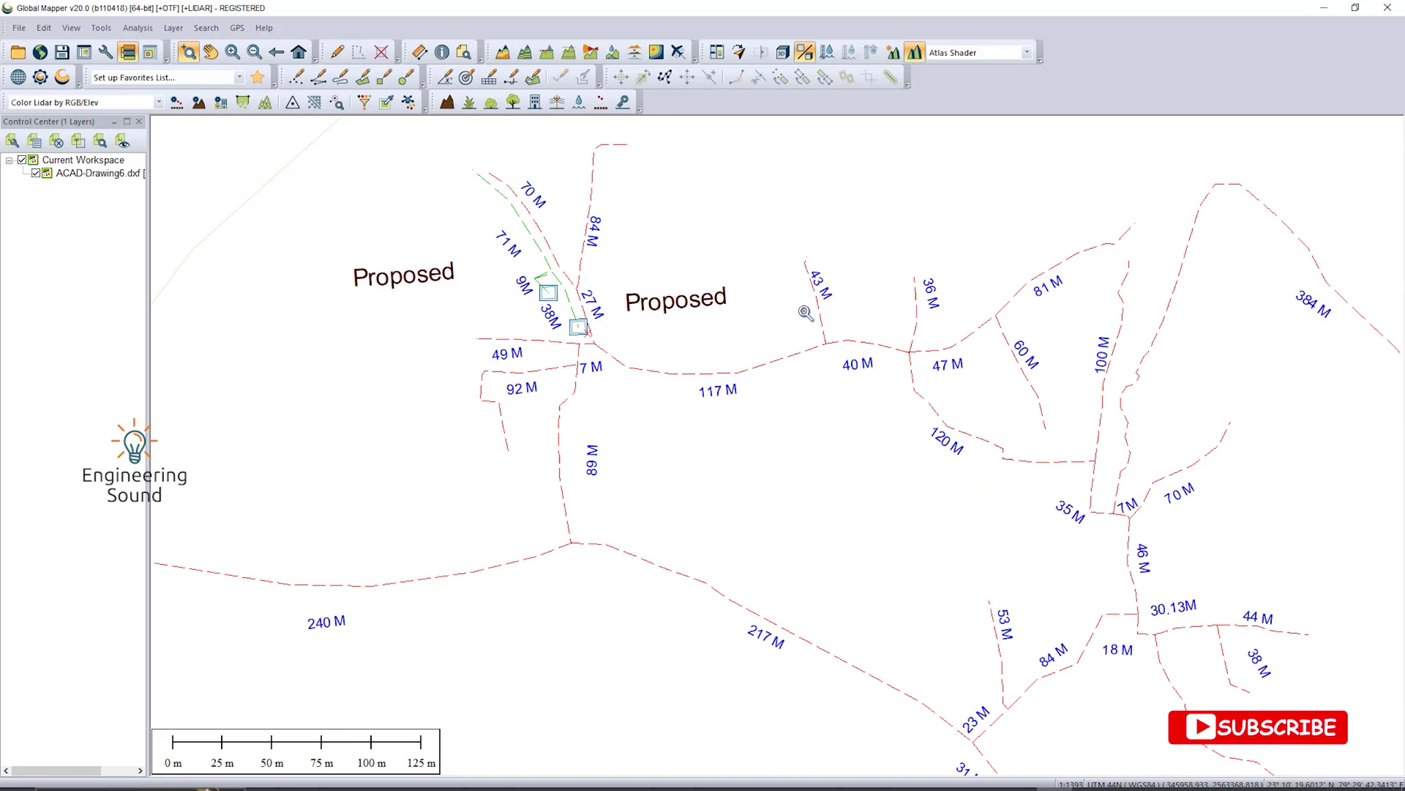
pyautogui.scroll(-2, 961, 325)
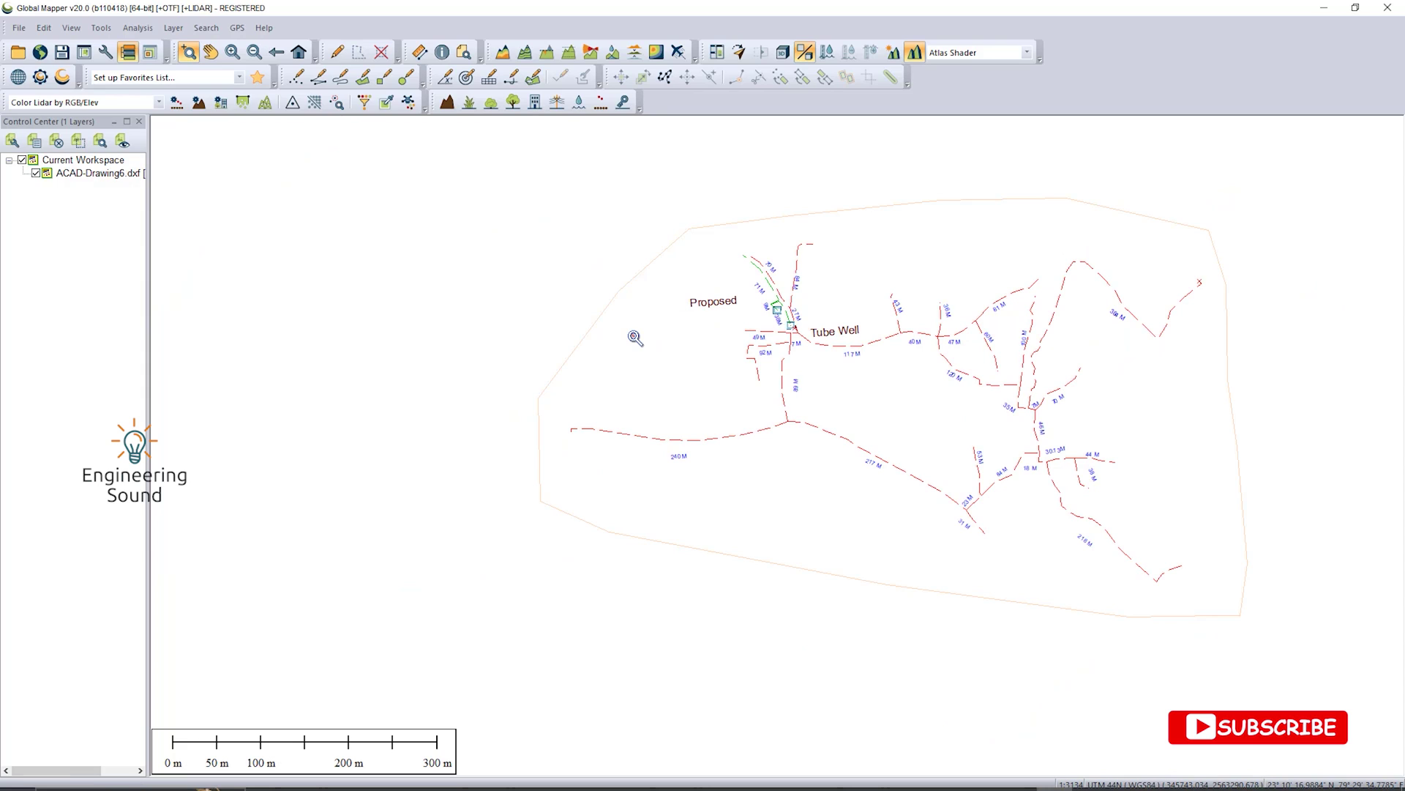
pyautogui.click(20, 30)
pyautogui.moveTo(131, 413)
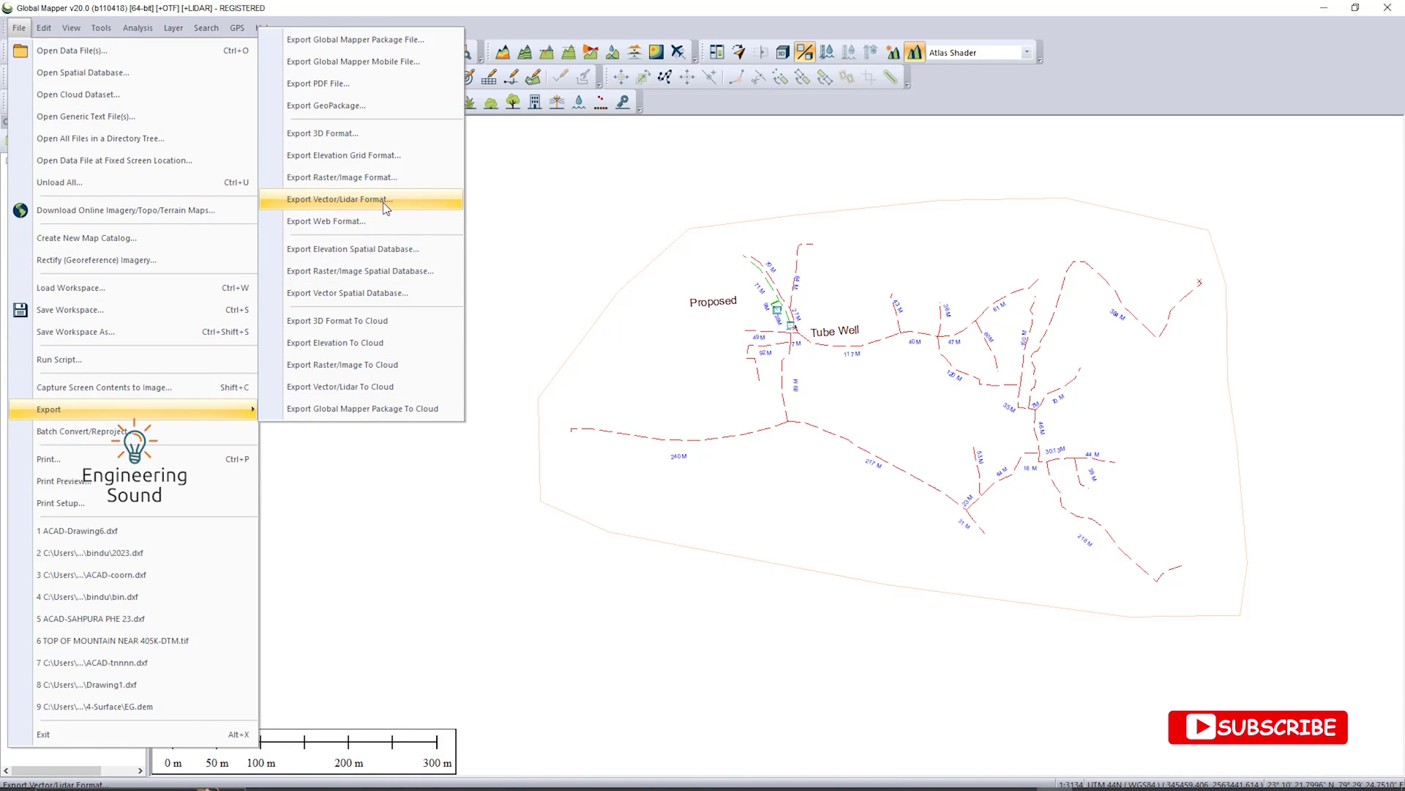
# Choose KML/KMZ as the vector export format and accept the default export options.
pyautogui.click(401, 200)
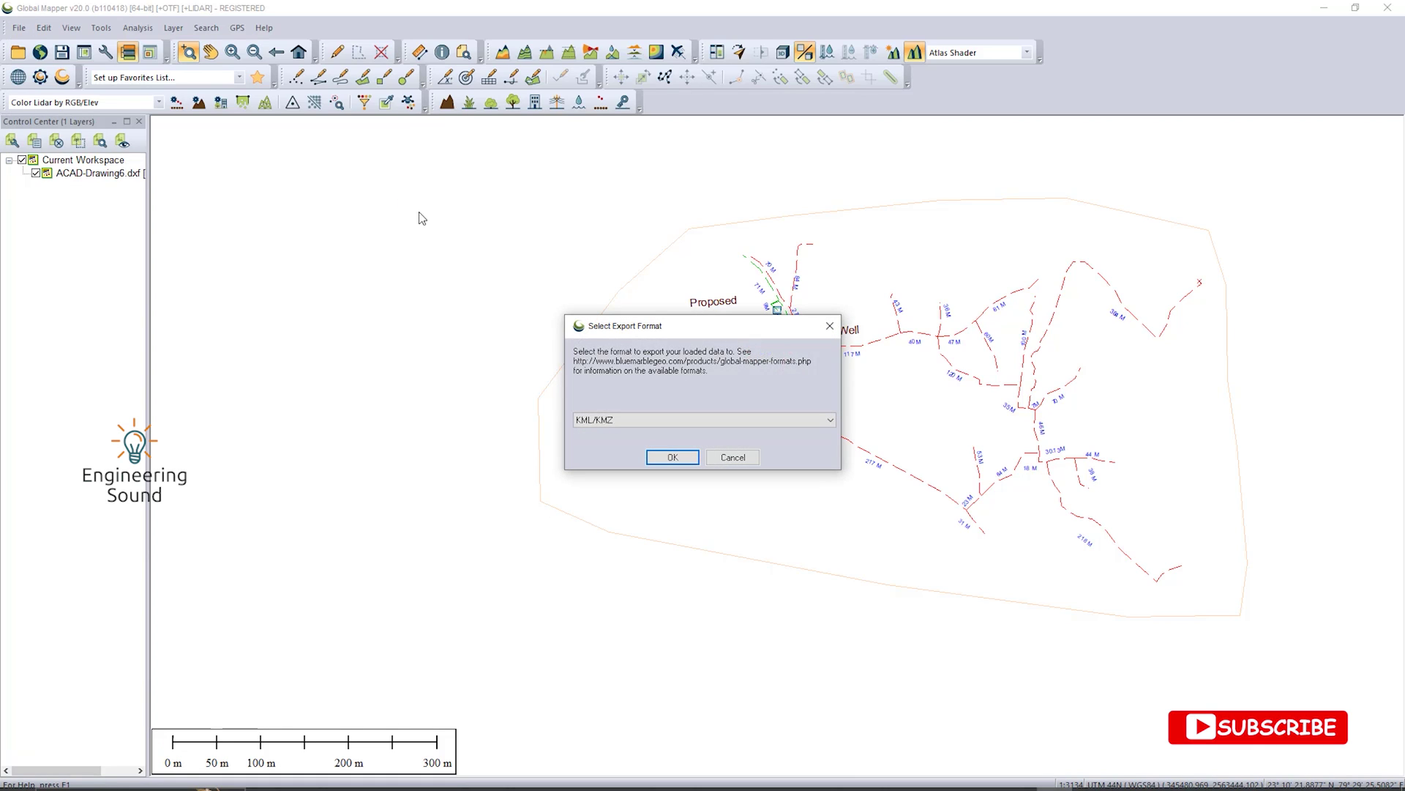
pyautogui.click(720, 420)
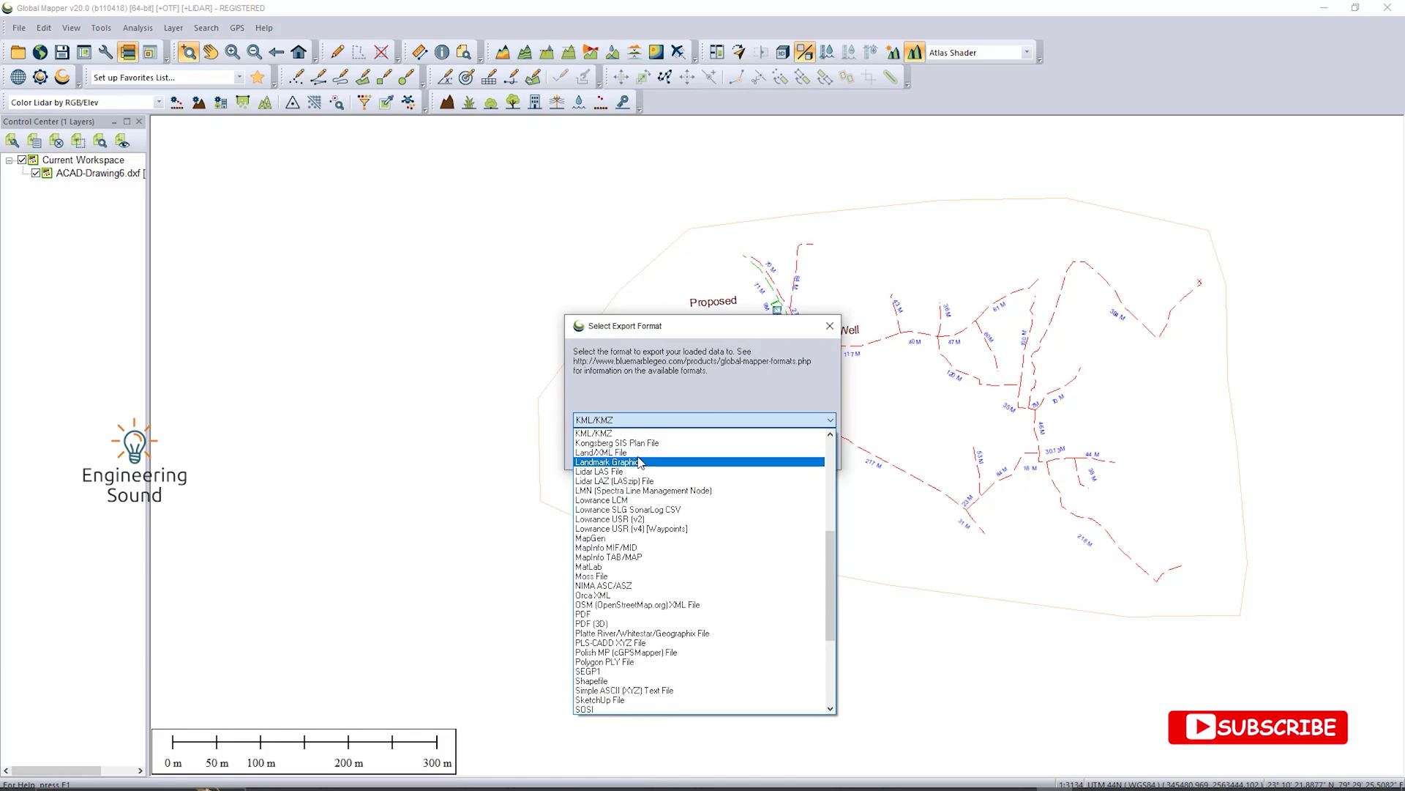
pyautogui.click(639, 420)
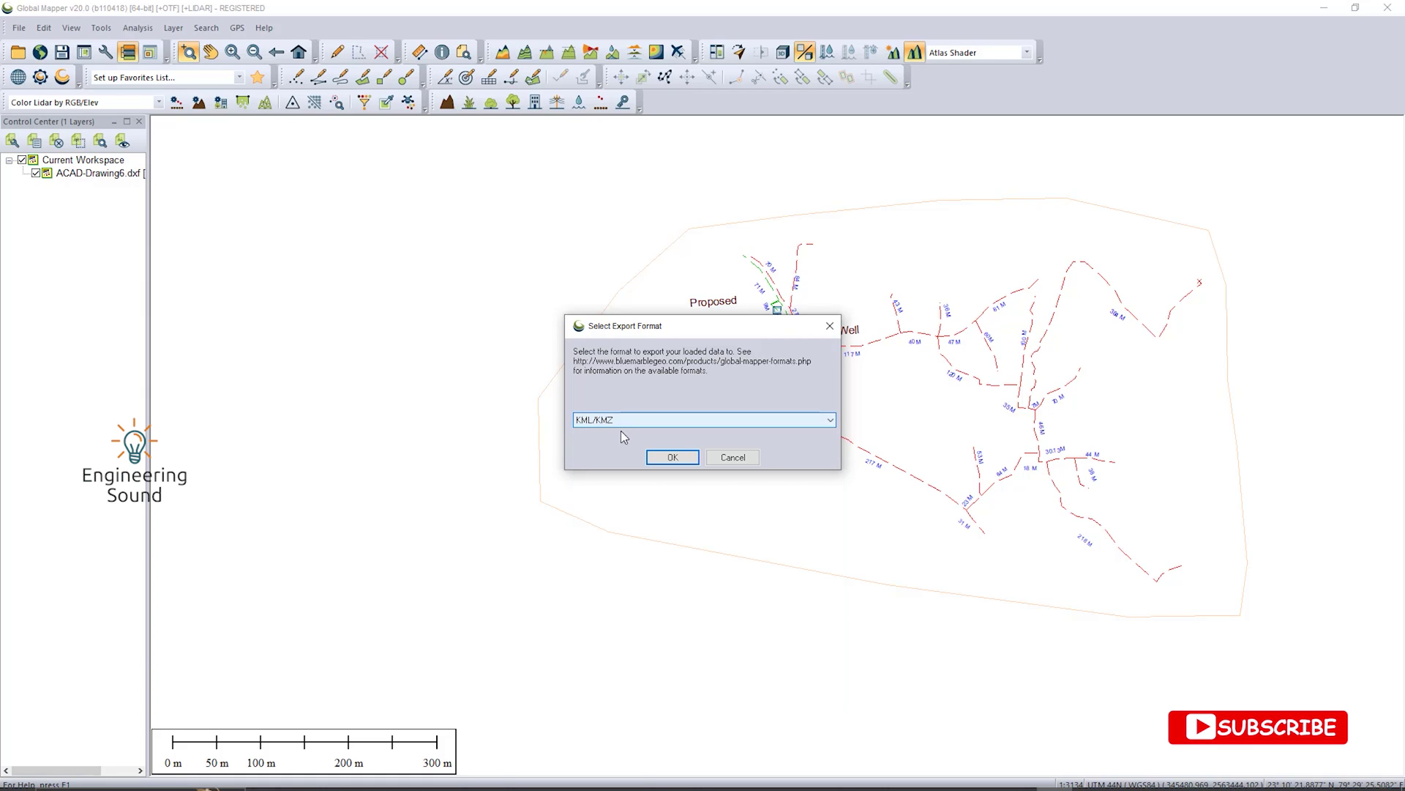
pyautogui.click(672, 458)
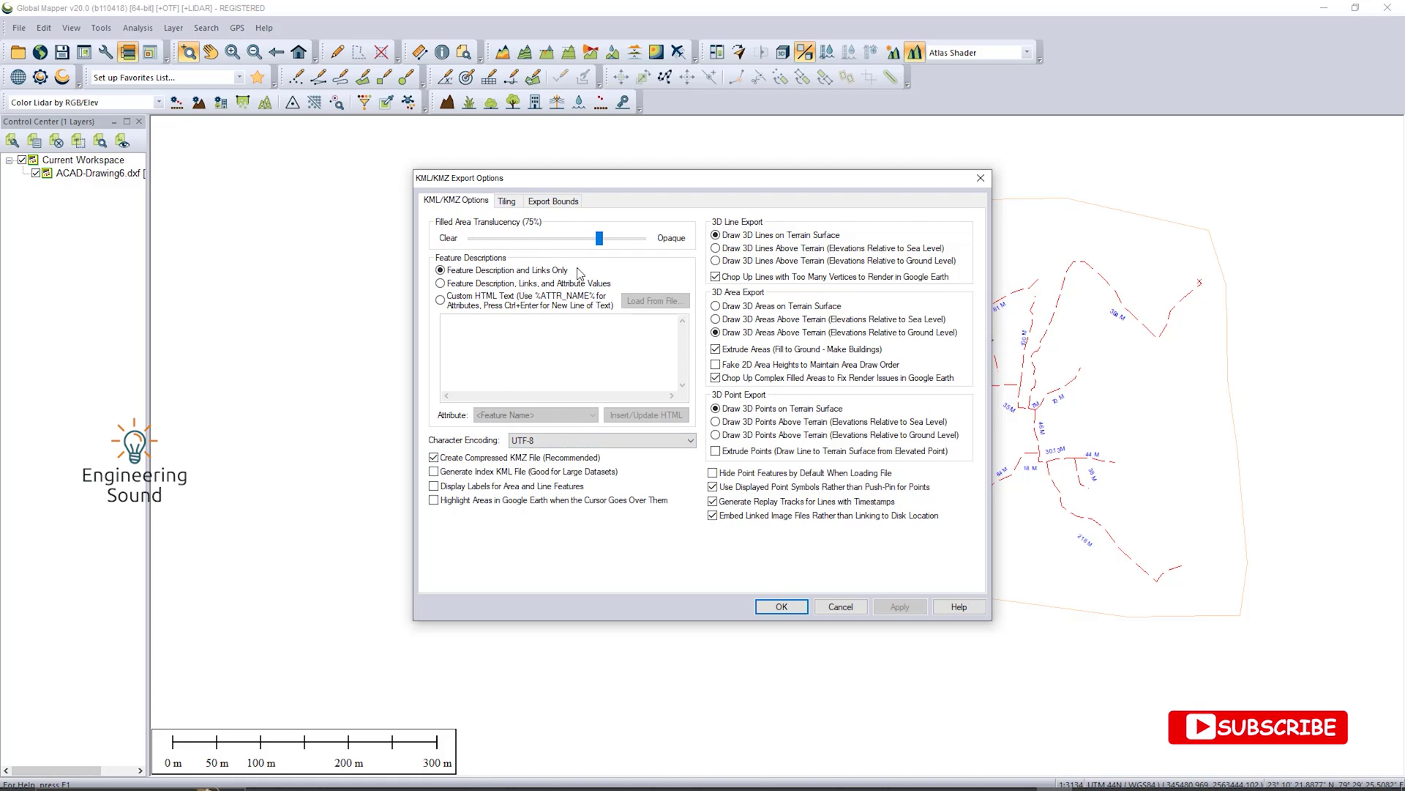
pyautogui.click(783, 611)
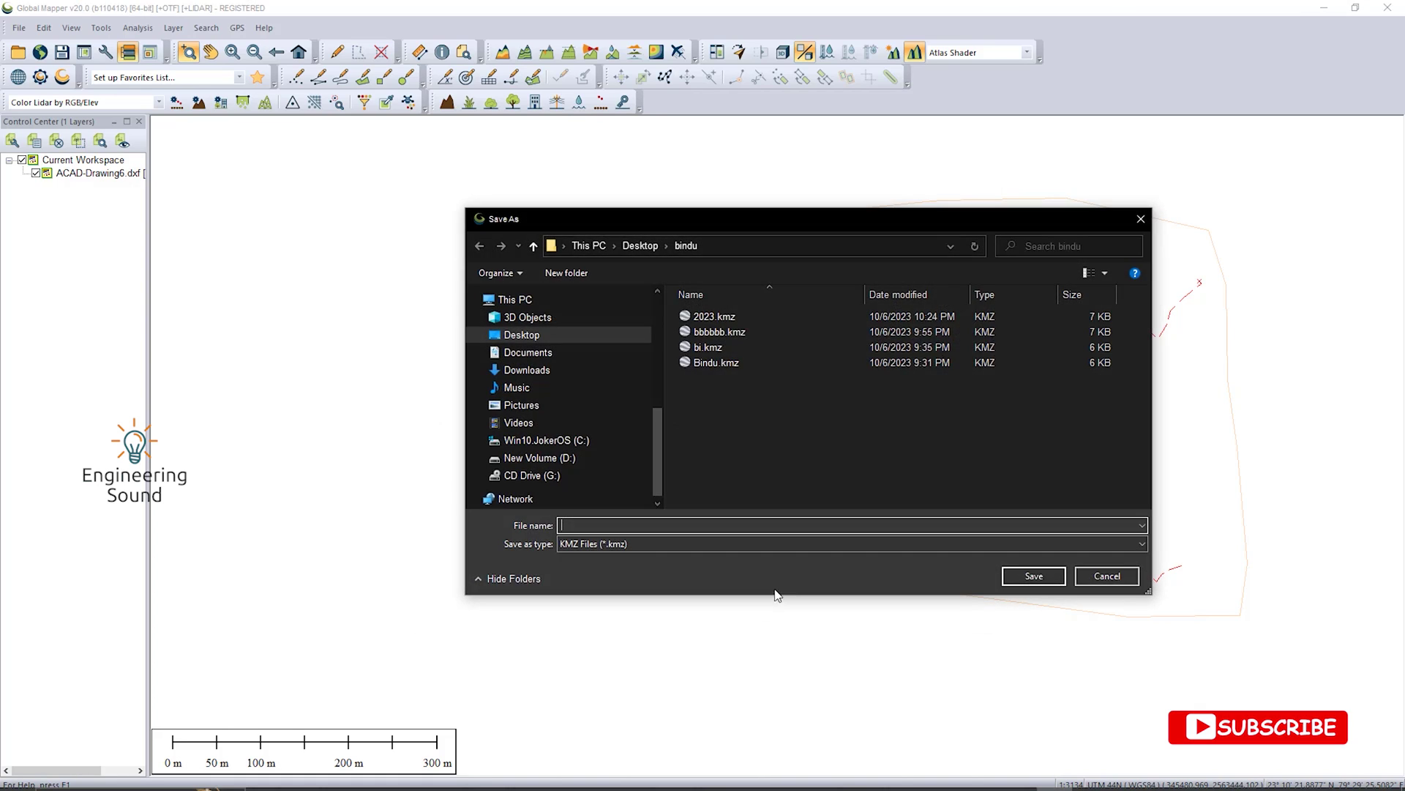
# Save the KMZ as '2023 test' in the Desktop KML folder and minimize Global Mapper.
pyautogui.click(533, 246)
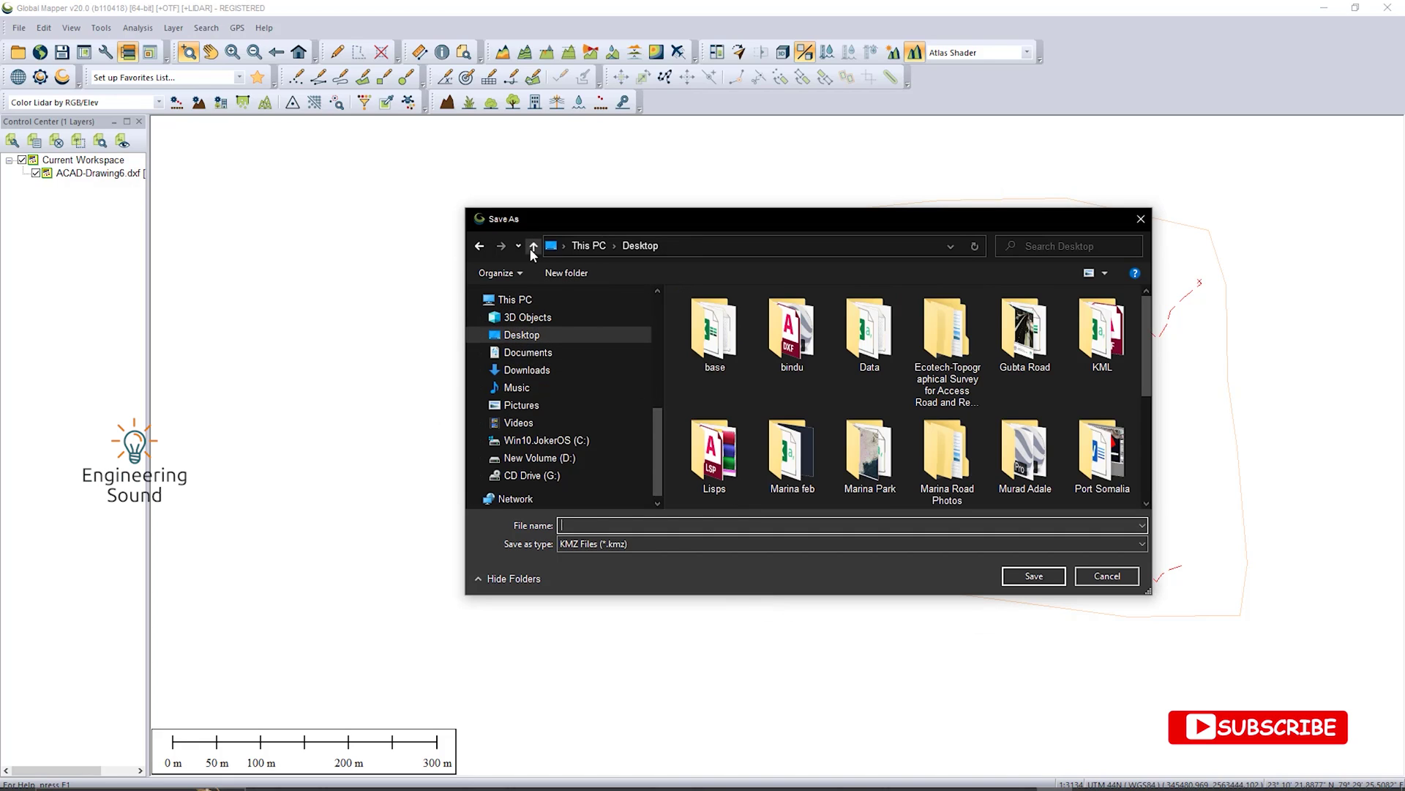
pyautogui.doubleClick(1102, 329)
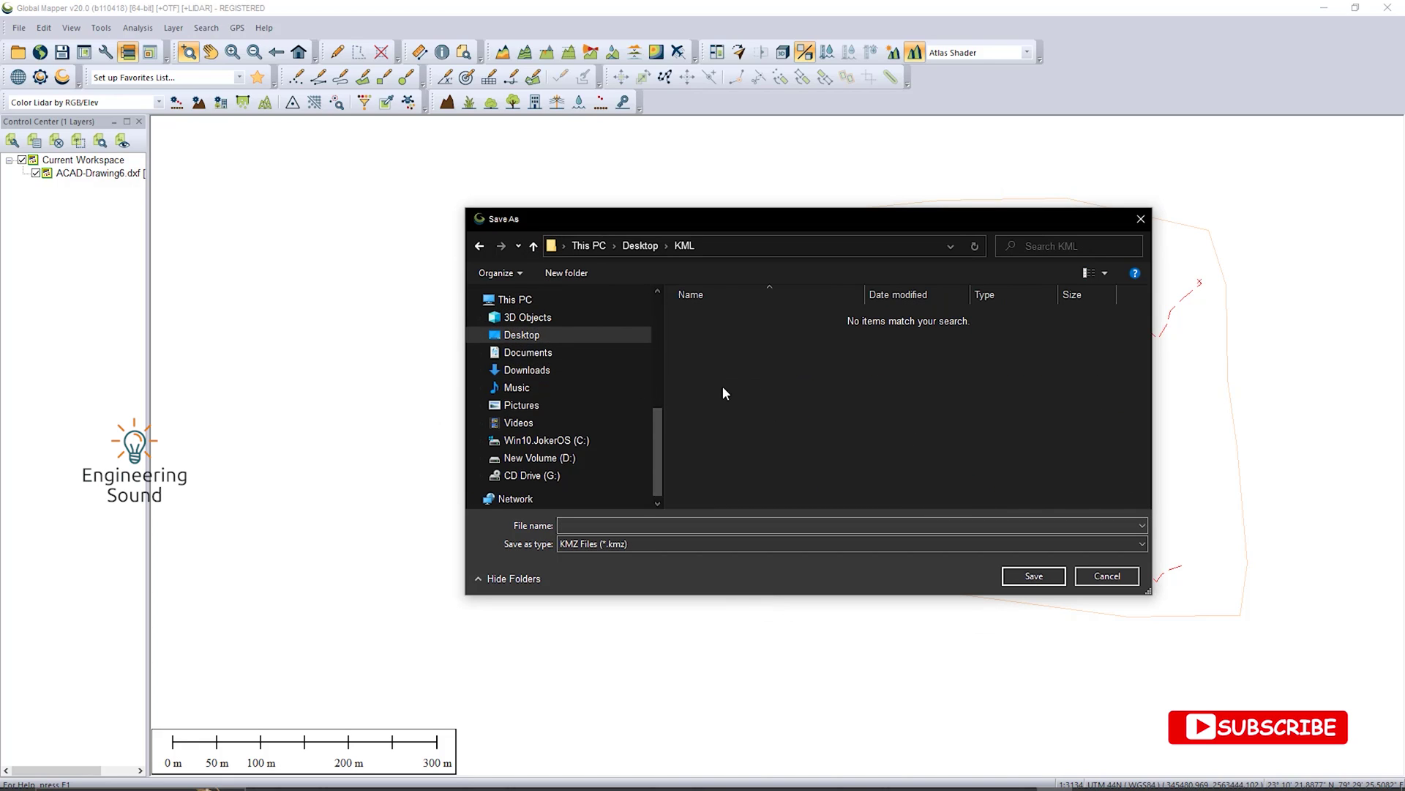
pyautogui.click(644, 525)
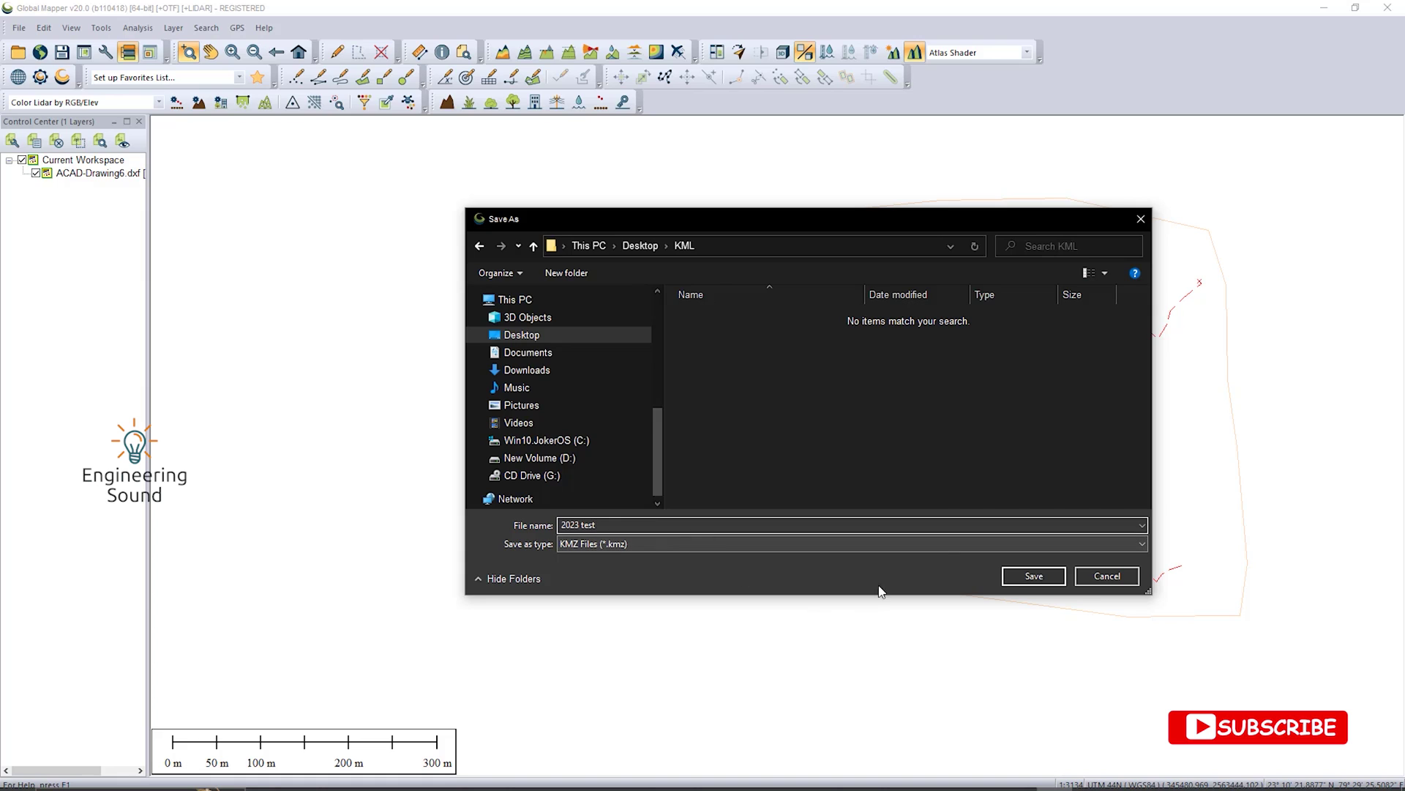
pyautogui.click(1033, 579)
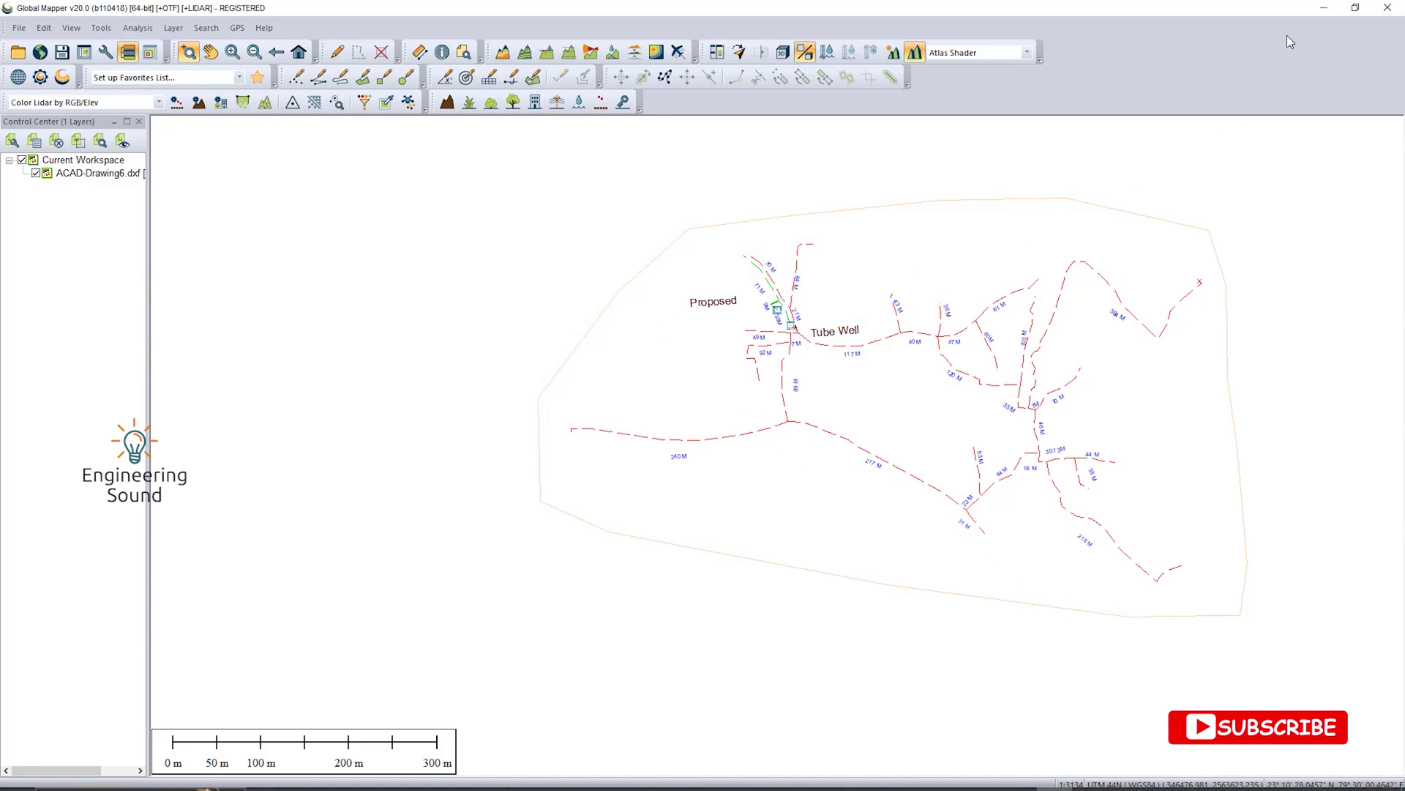
pyautogui.click(1329, 8)
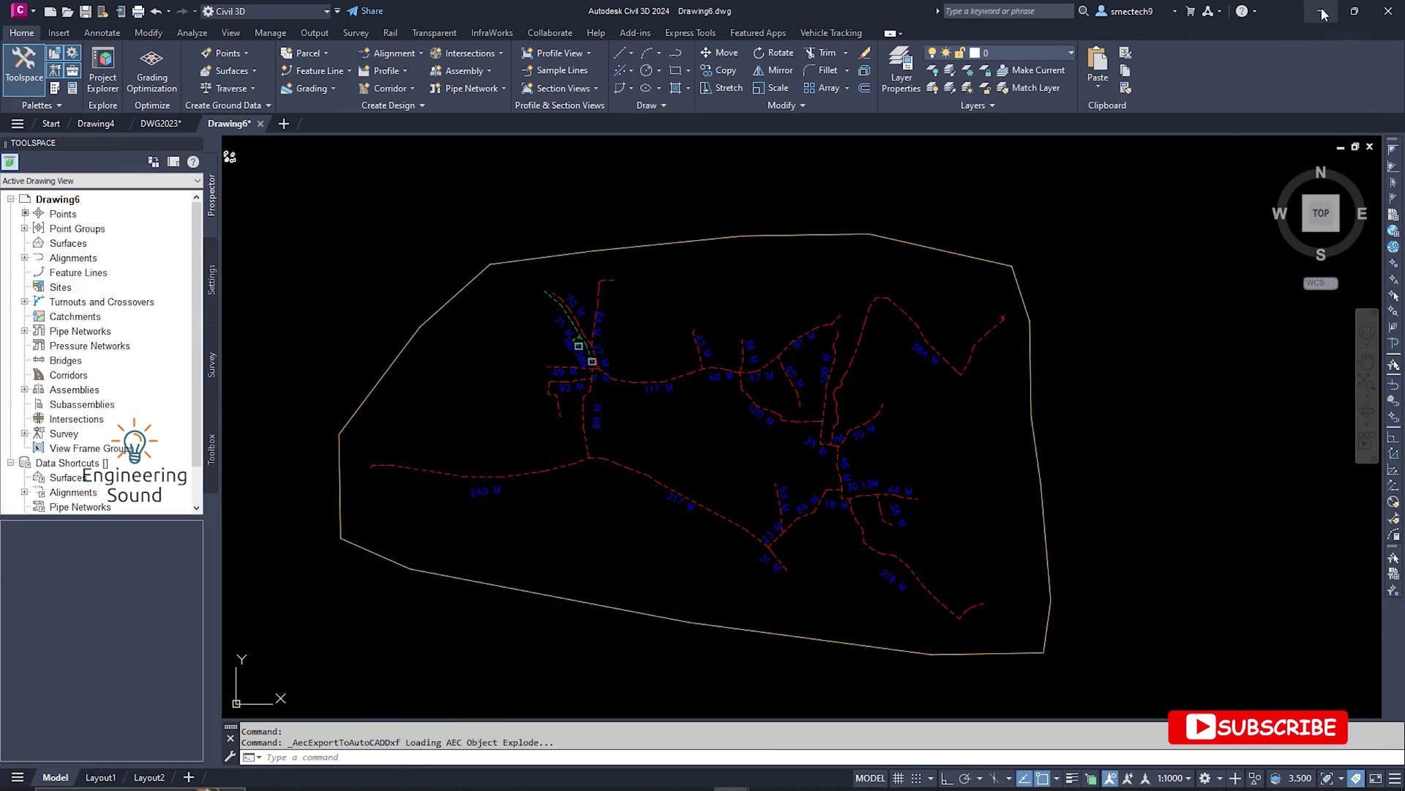
# Minimize Civil 3D and open 2023 test.kmz from the KML folder in Google Earth Pro.
pyautogui.click(1325, 7)
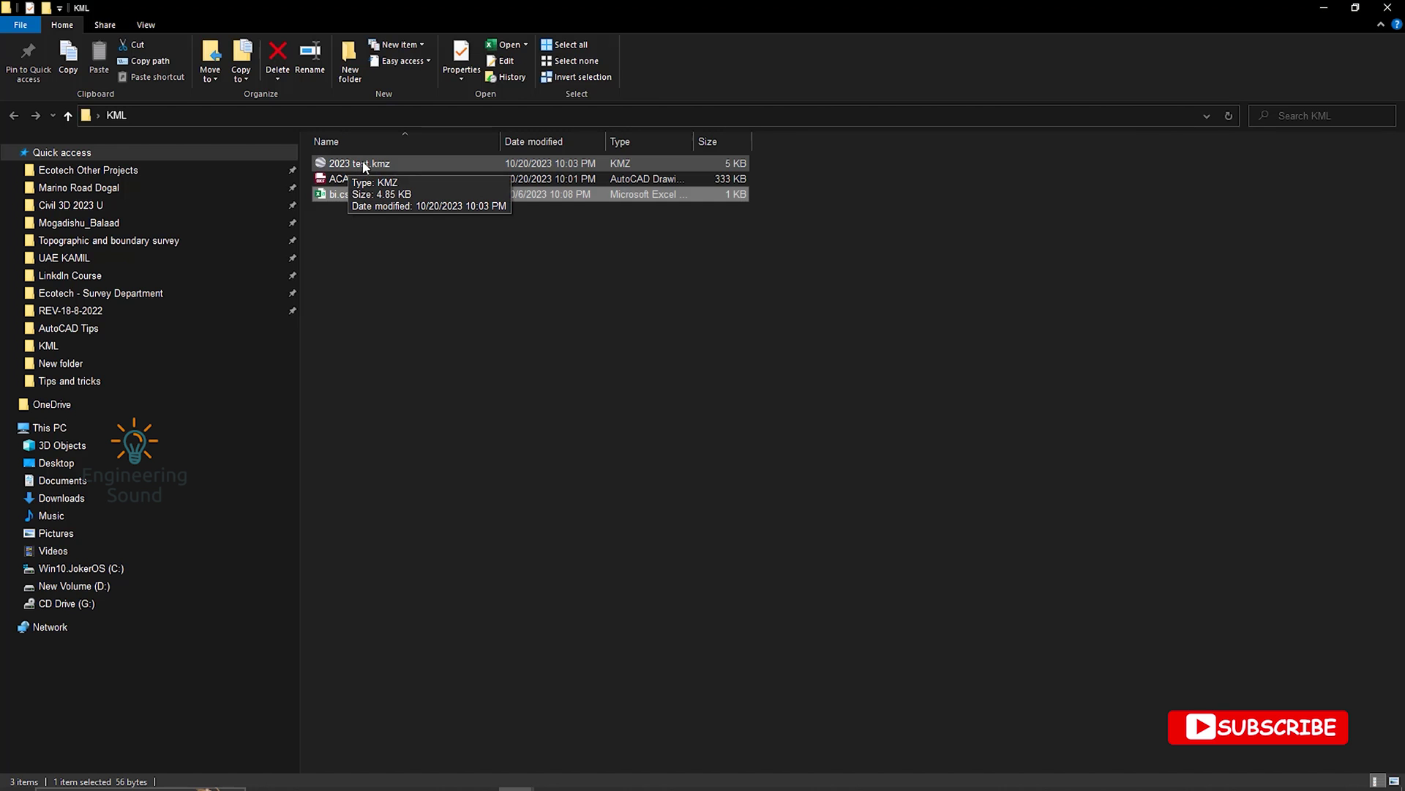
pyautogui.doubleClick(364, 164)
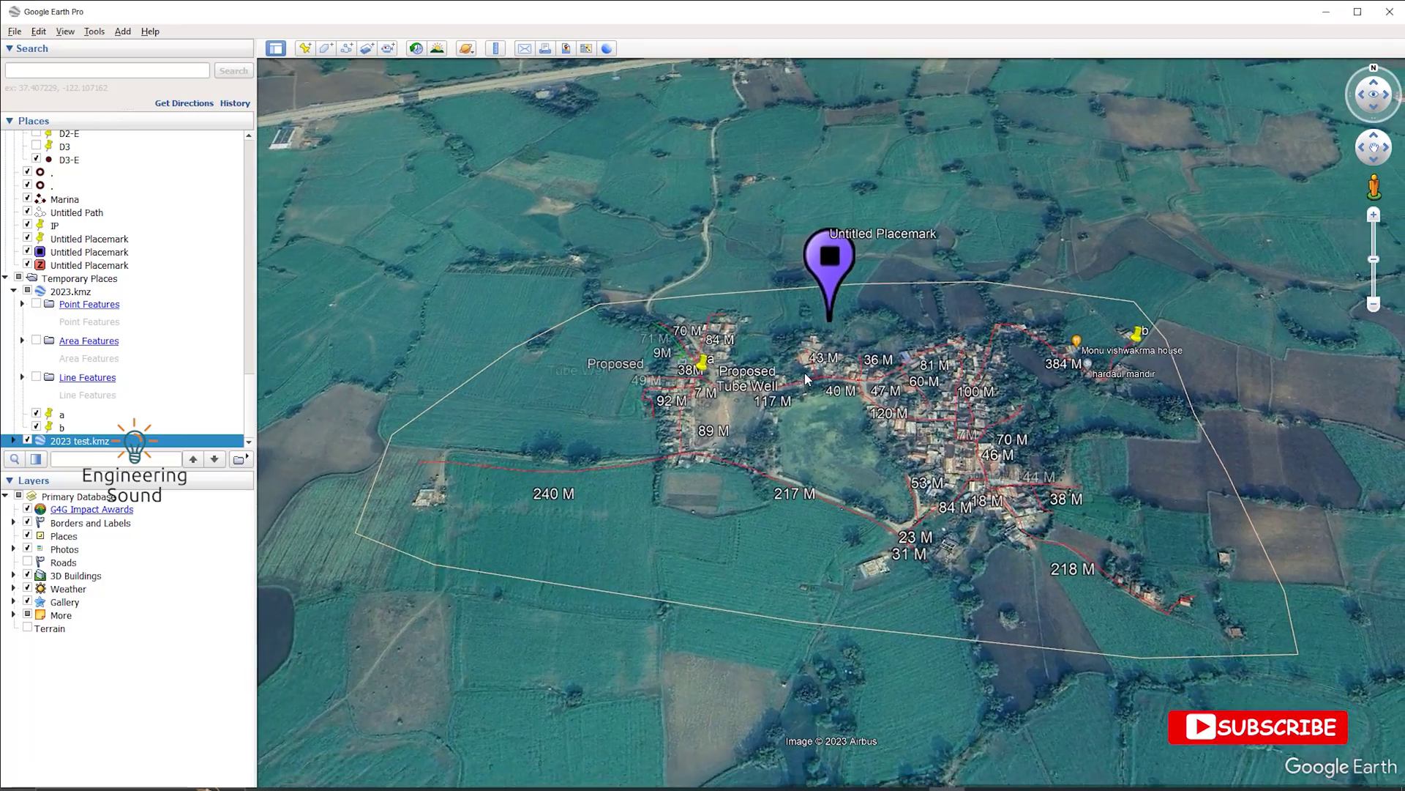
# Zoom to placemark b and move it onto the house corner via its Properties.
pyautogui.scroll(3, 933, 392)
pyautogui.scroll(3, 1095, 405)
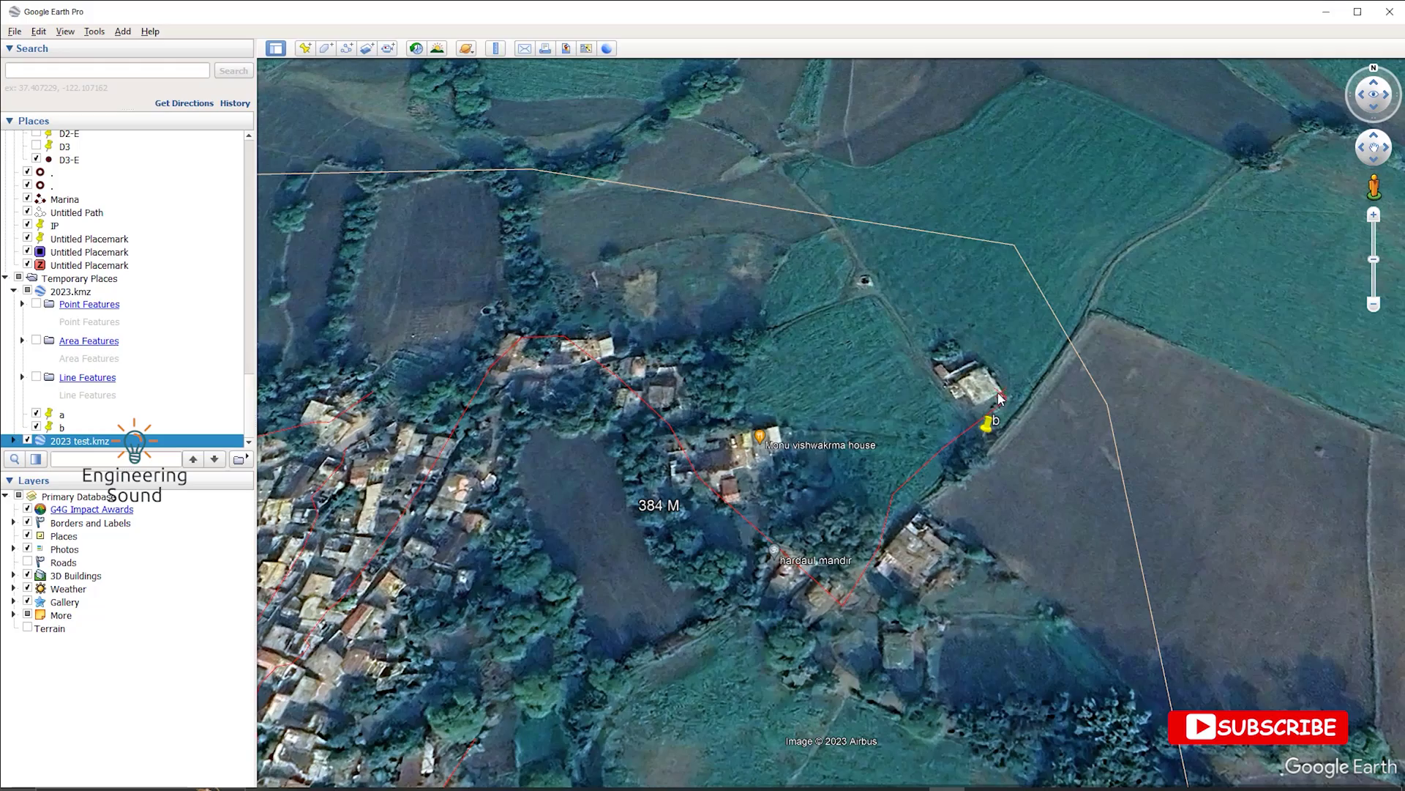
pyautogui.scroll(1, 1017, 391)
pyautogui.scroll(-2, 878, 432)
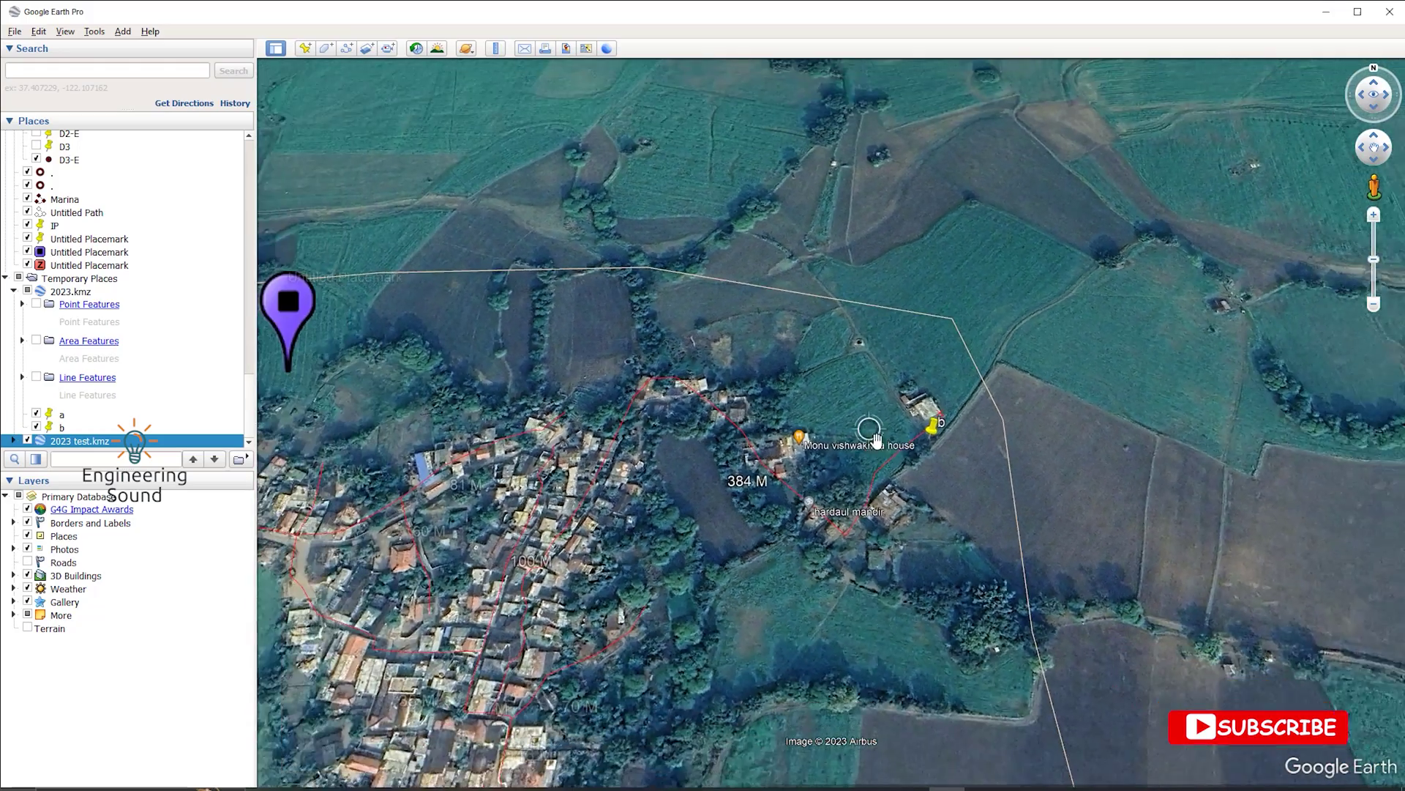
pyautogui.scroll(2, 915, 425)
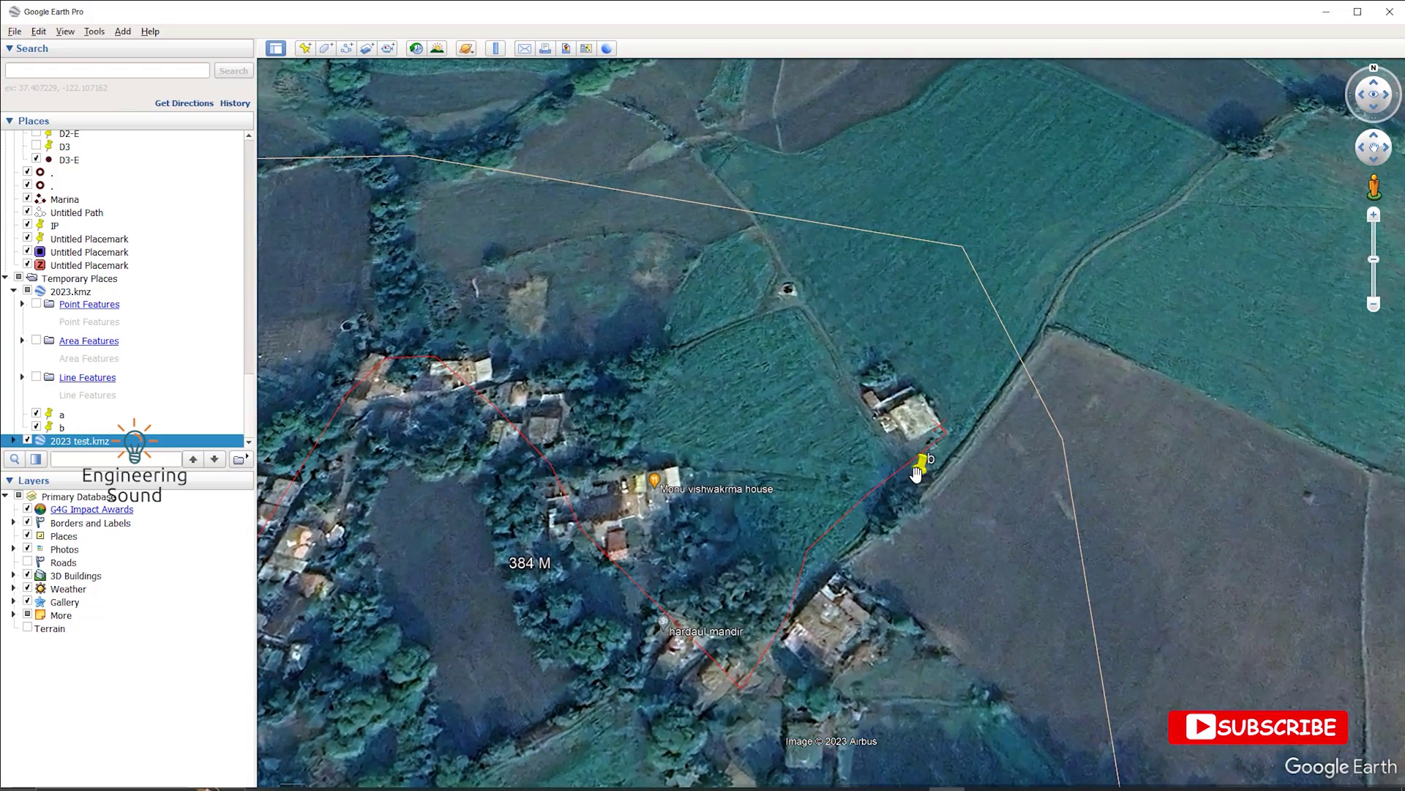
pyautogui.rightClick(918, 472)
pyautogui.click(977, 668)
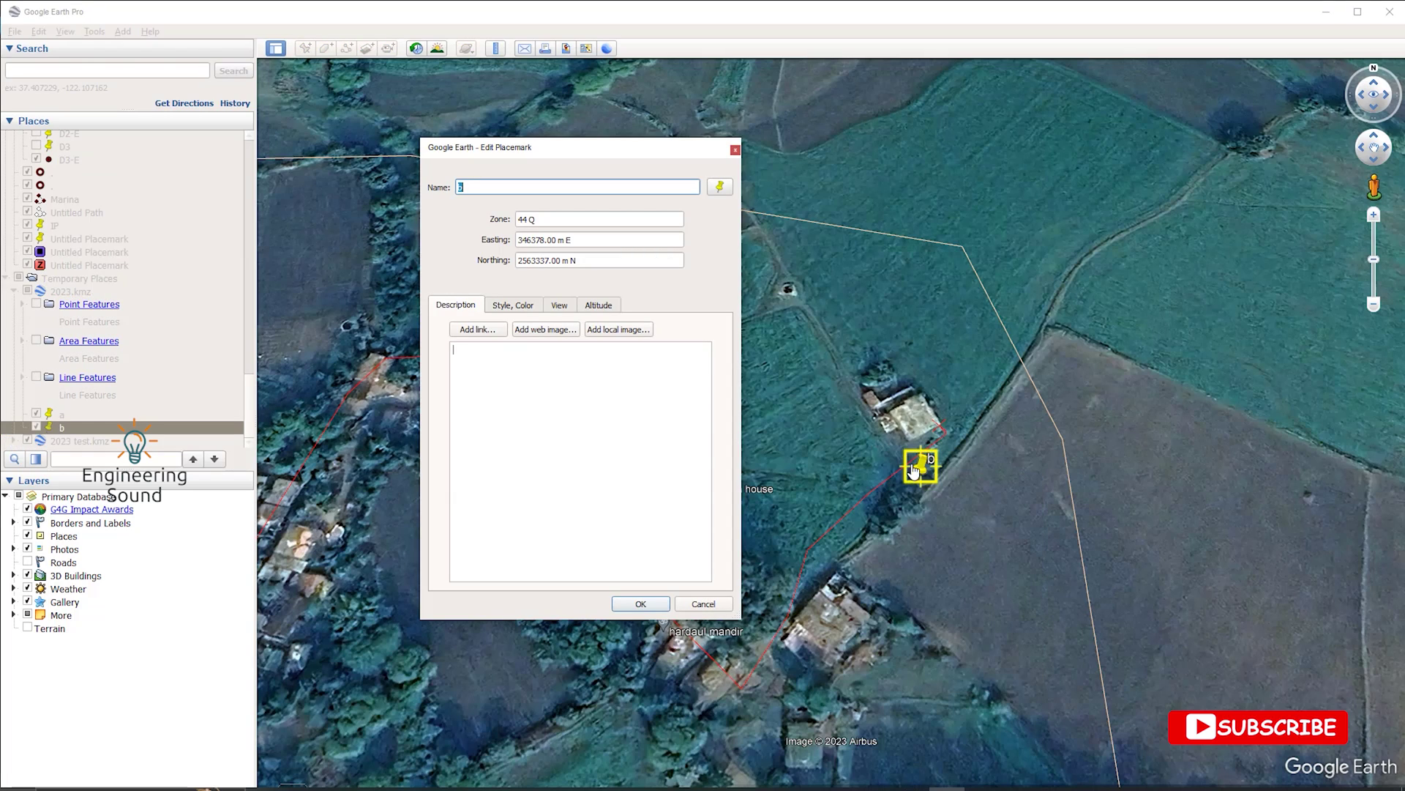
pyautogui.moveTo(924, 448); pyautogui.dragTo(940, 431)
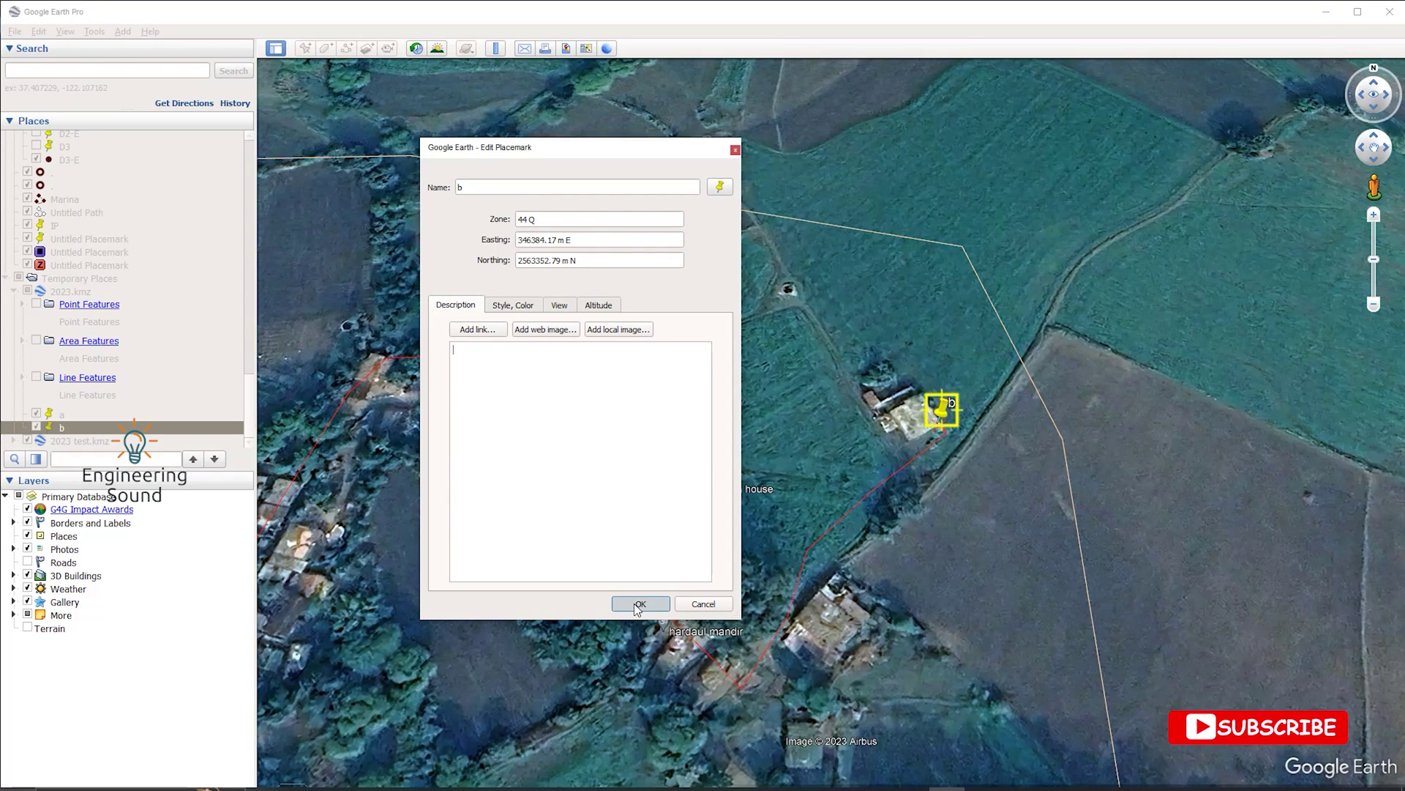
pyautogui.click(641, 603)
# Pan, zoom and tilt over the village to check placemark a against the linework.
pyautogui.scroll(-5, 843, 452)
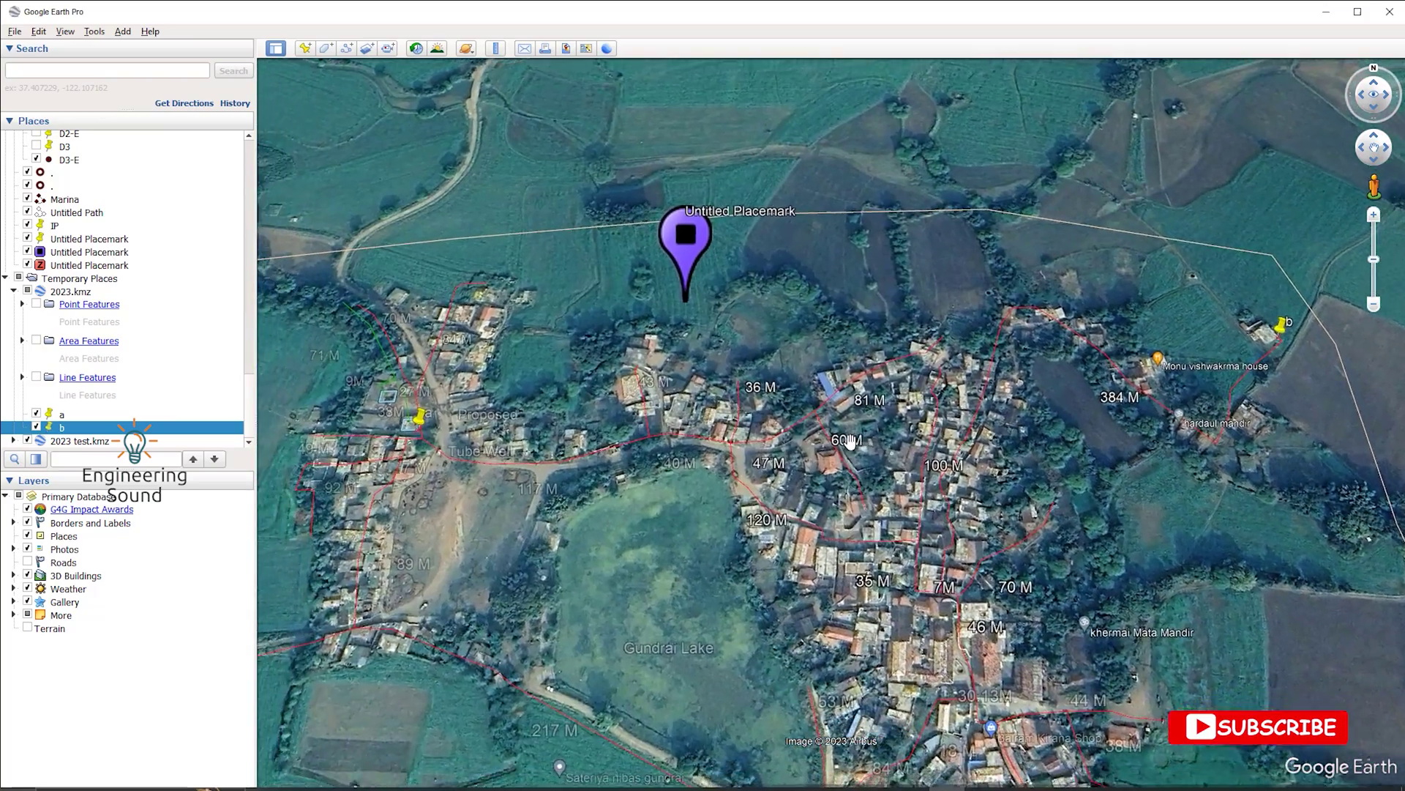
pyautogui.moveTo(421, 439); pyautogui.dragTo(597, 460)
pyautogui.scroll(3, 653, 469)
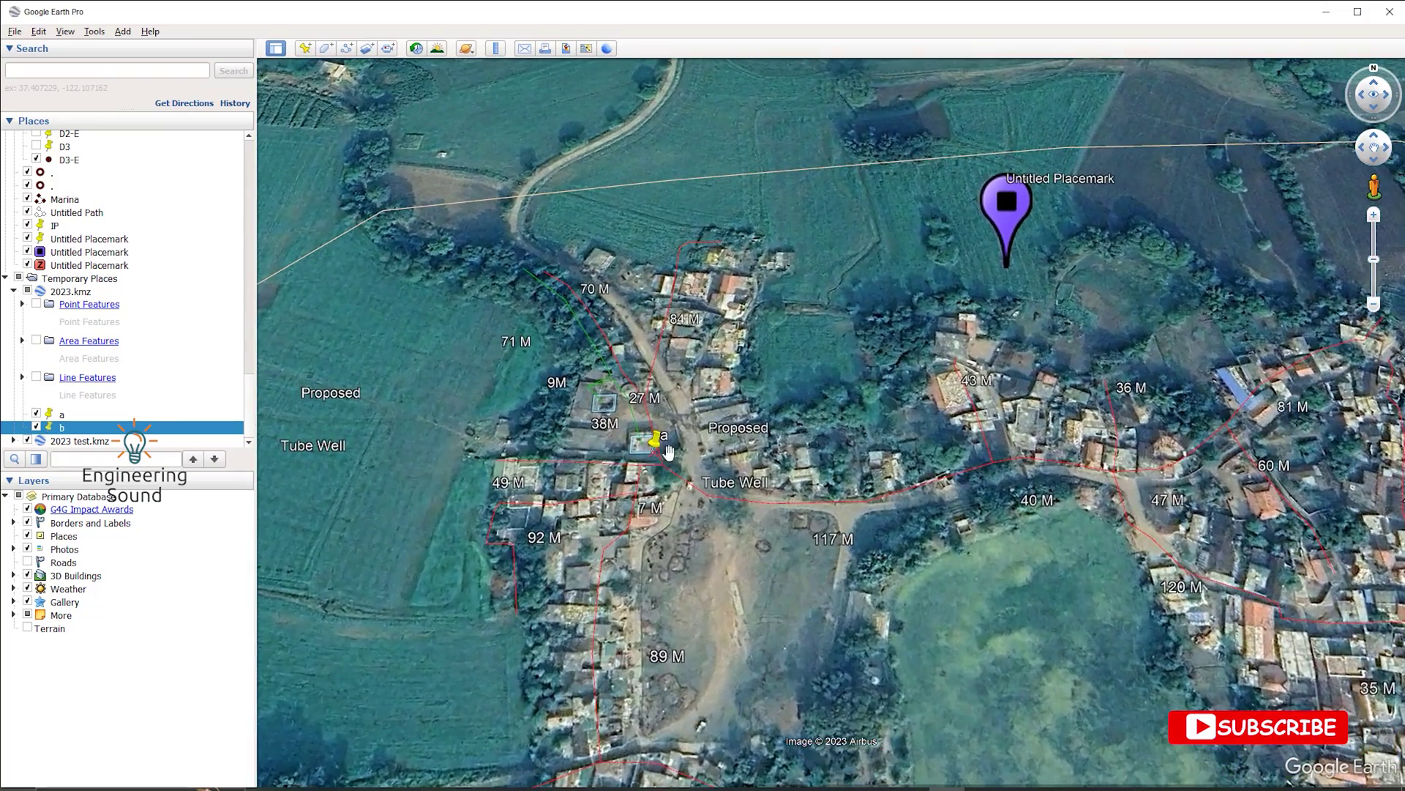
pyautogui.scroll(3, 653, 468)
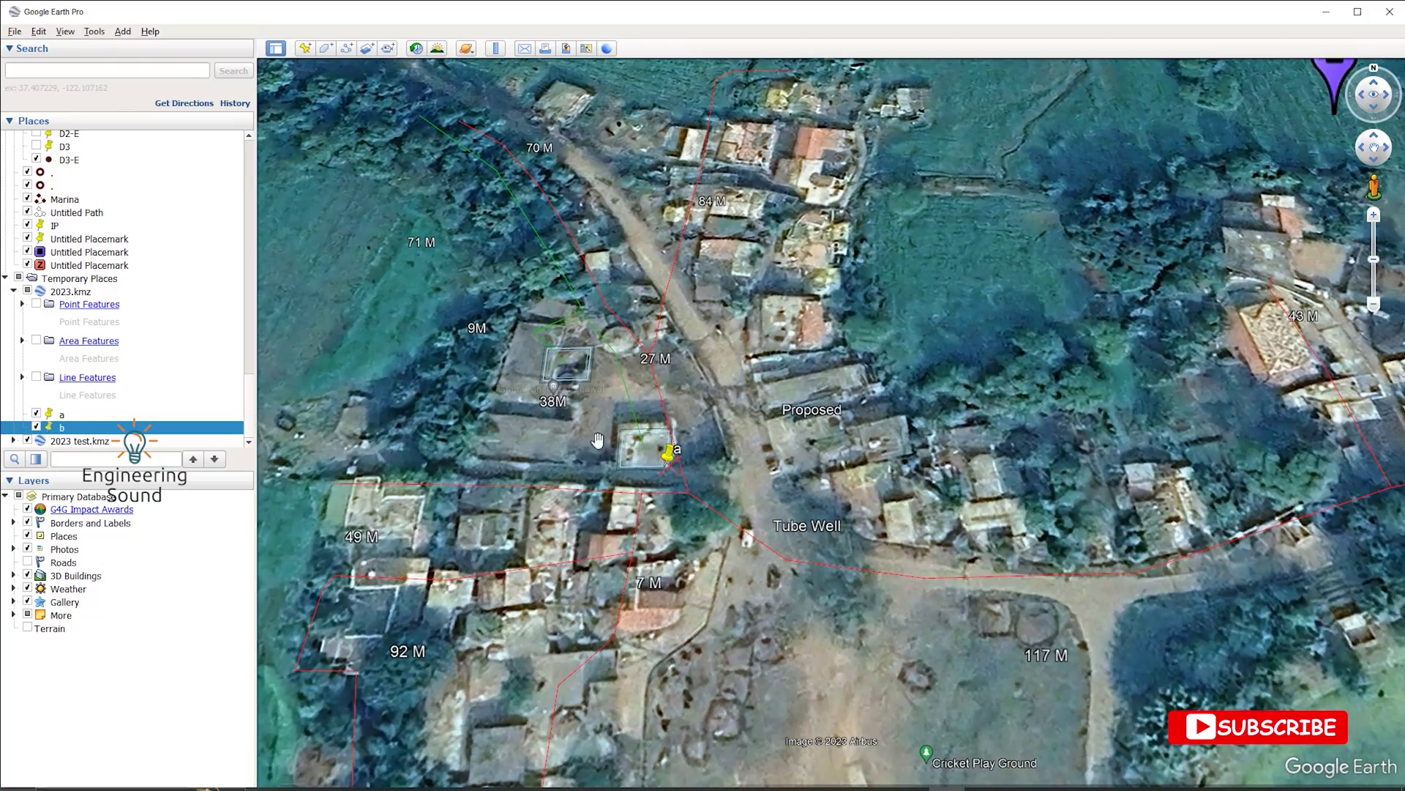
pyautogui.scroll(-5, 633, 479)
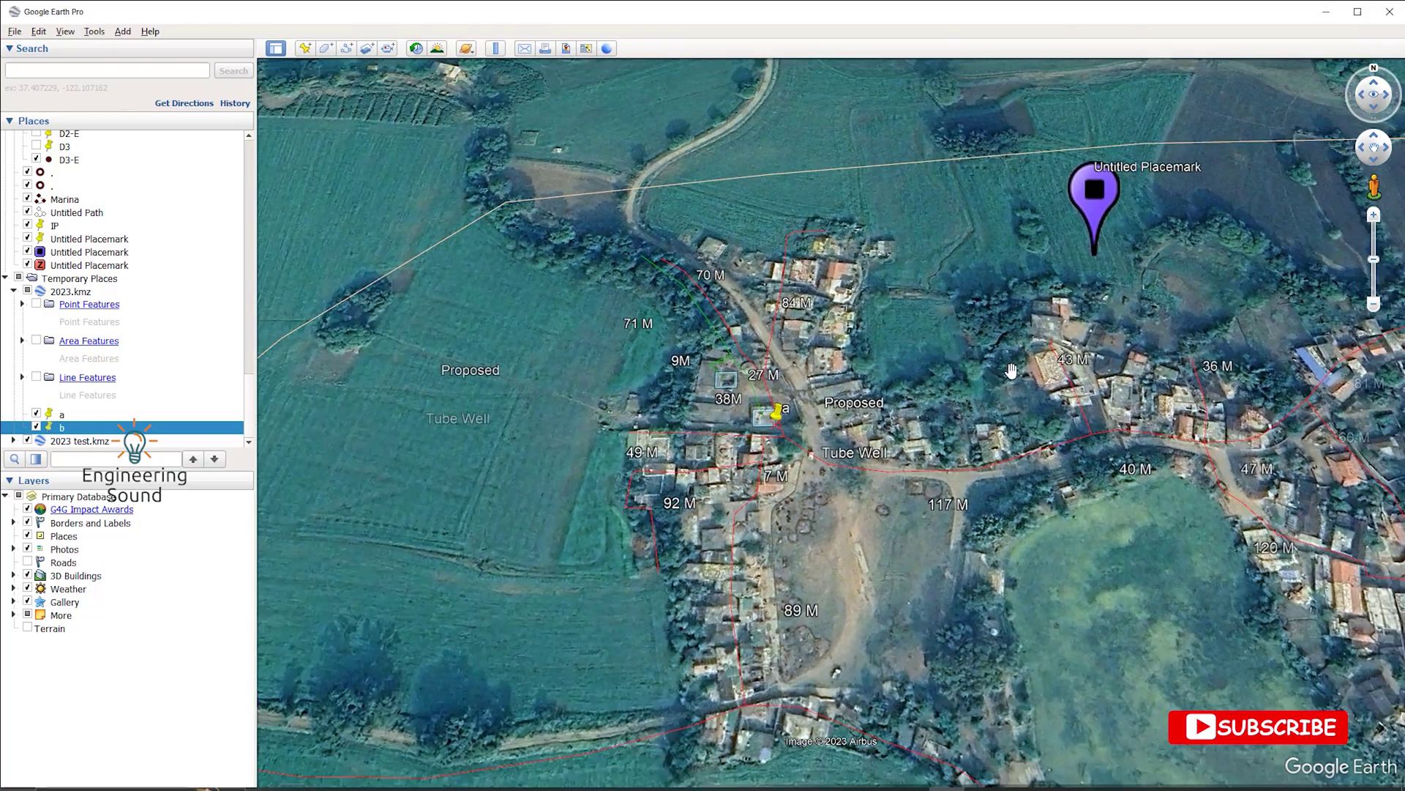
pyautogui.scroll(-3, 1030, 358)
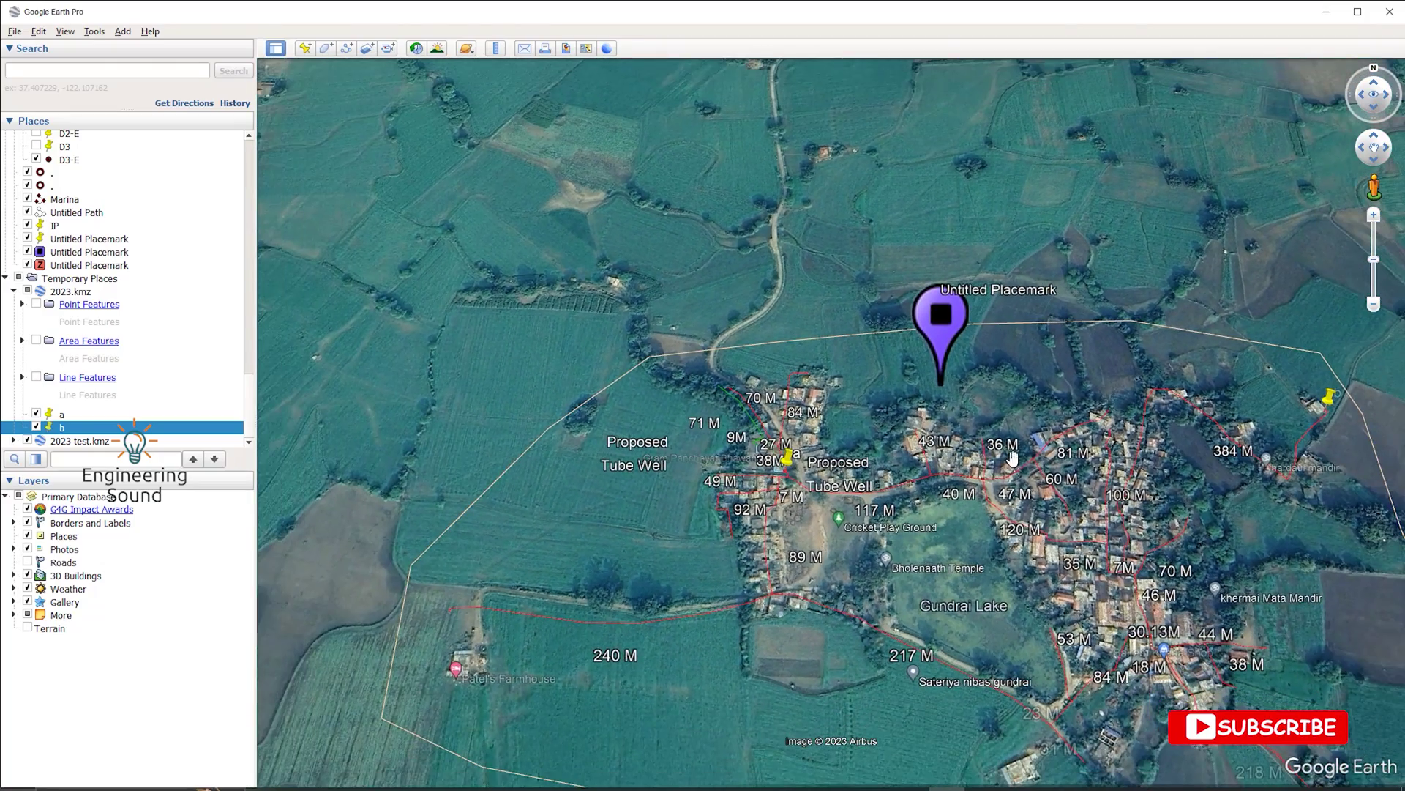
pyautogui.moveTo(1013, 457); pyautogui.dragTo(871, 466, button='middle')
pyautogui.moveTo(871, 466); pyautogui.dragTo(812, 465)
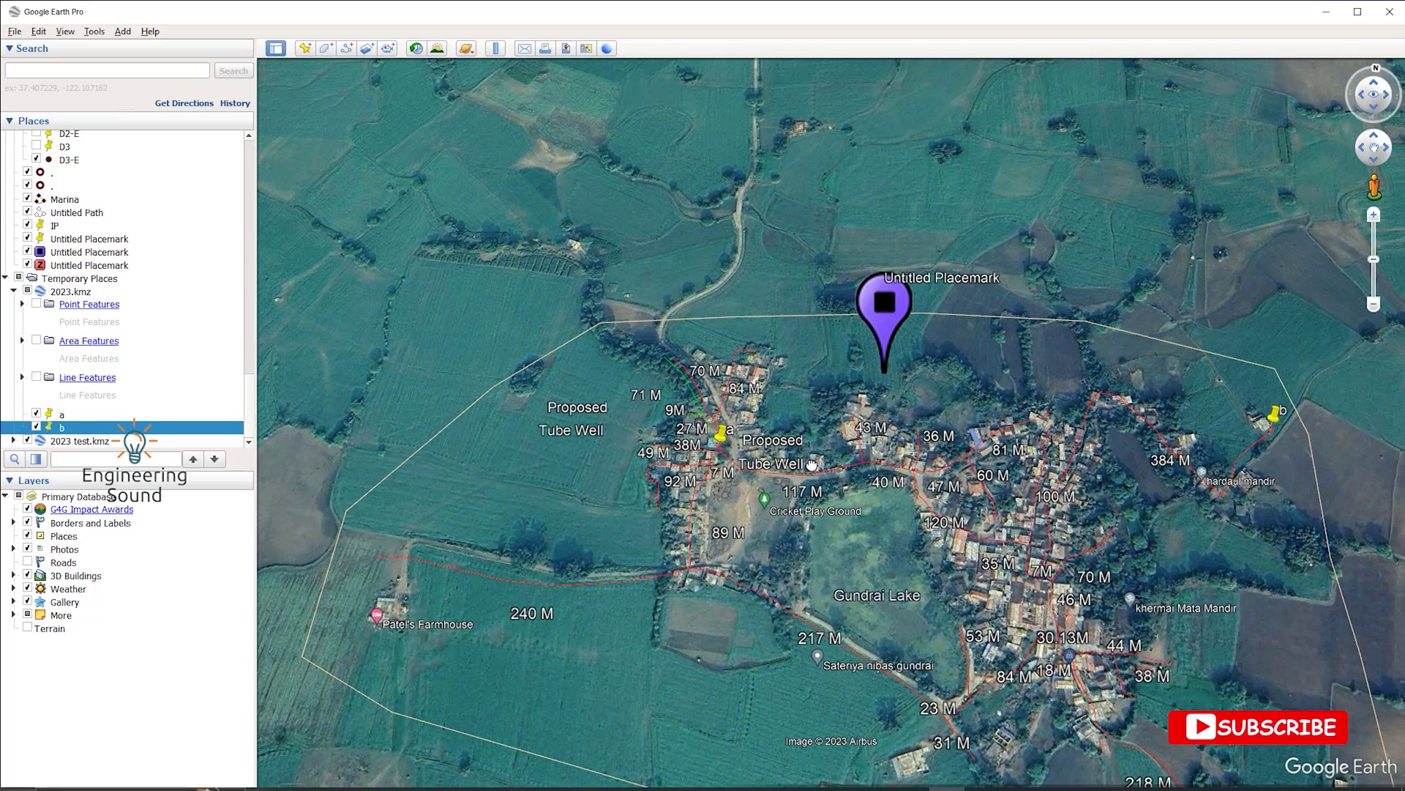